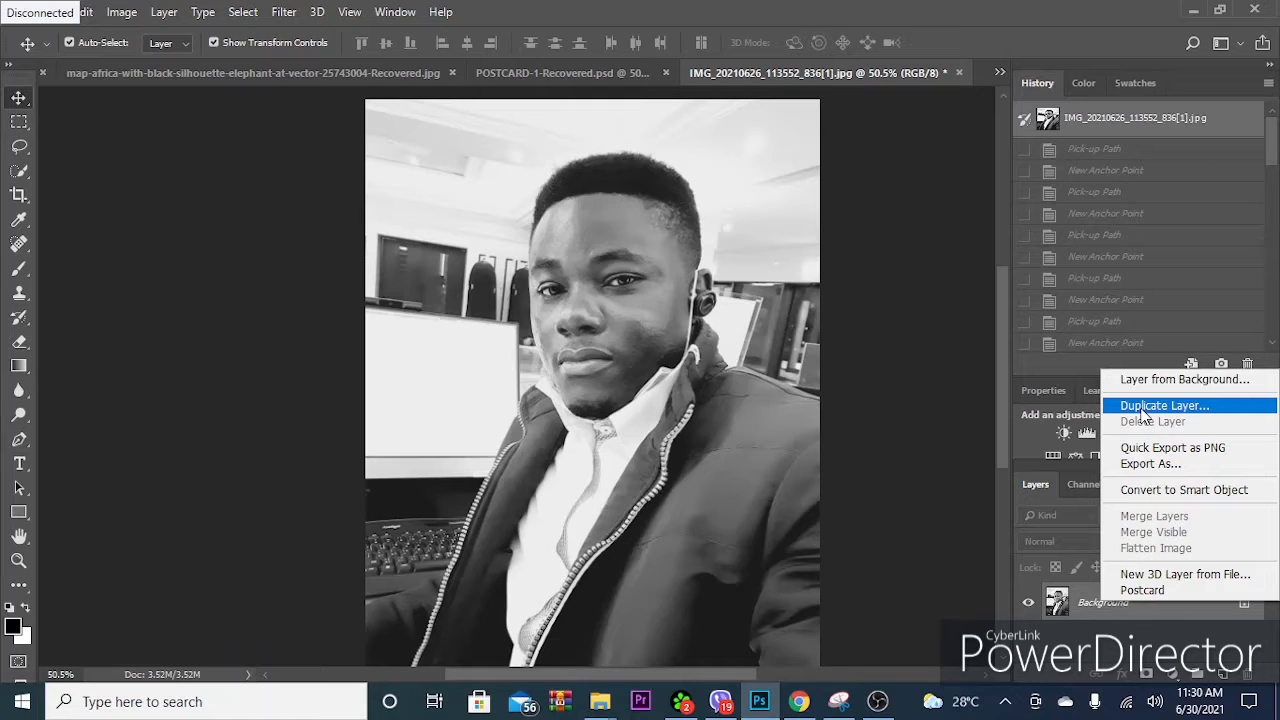
- Duplicate the Background layer as "original" and make the duplicate the active layer
left_click(1141, 408)
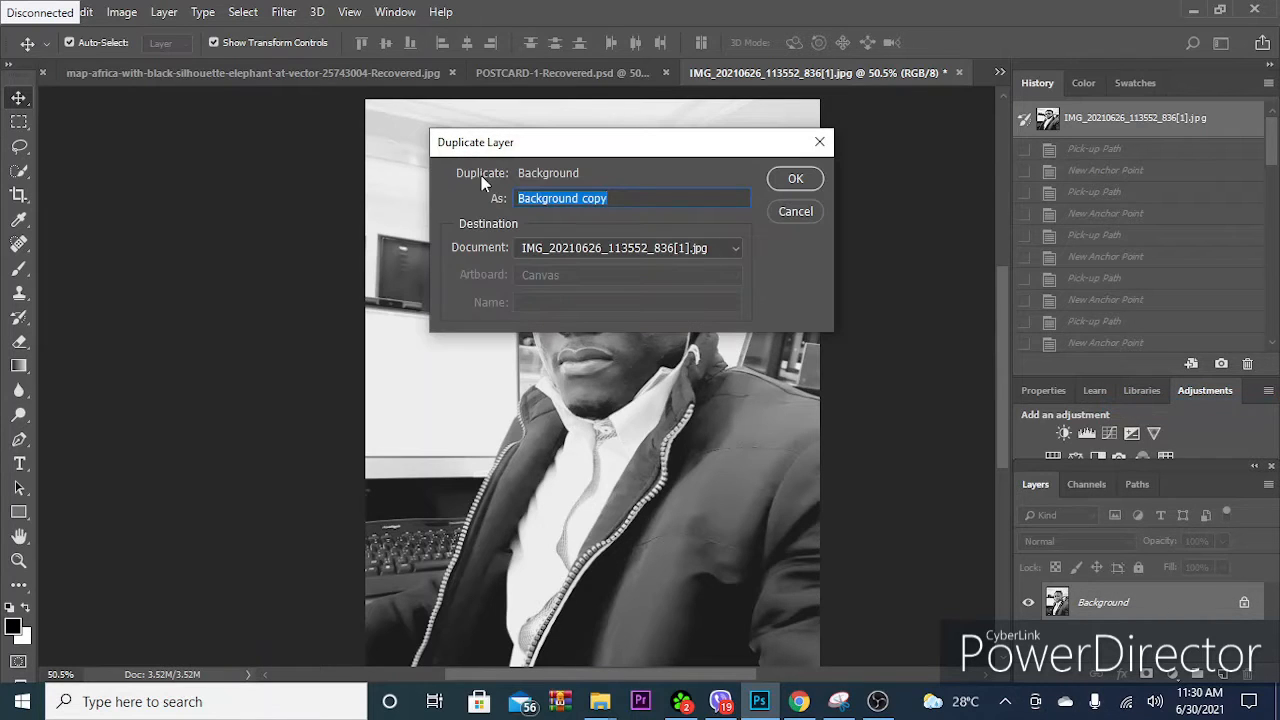
type("original")
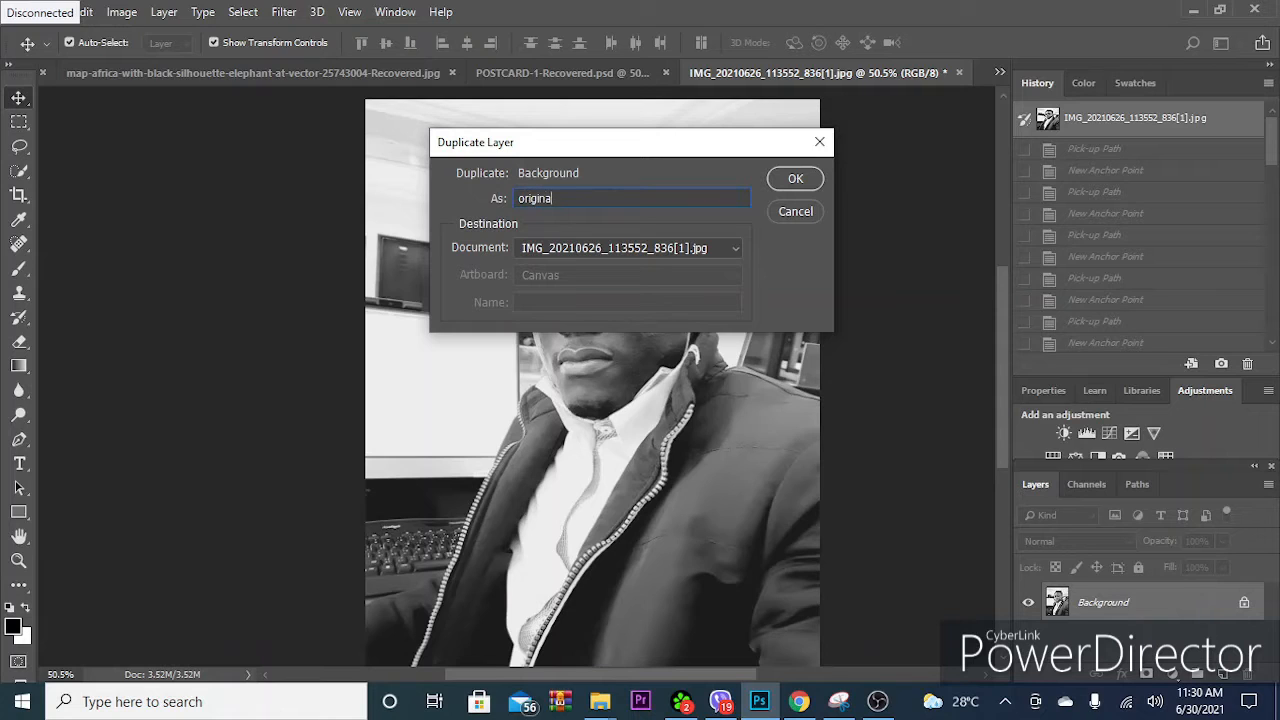
left_click(795, 179)
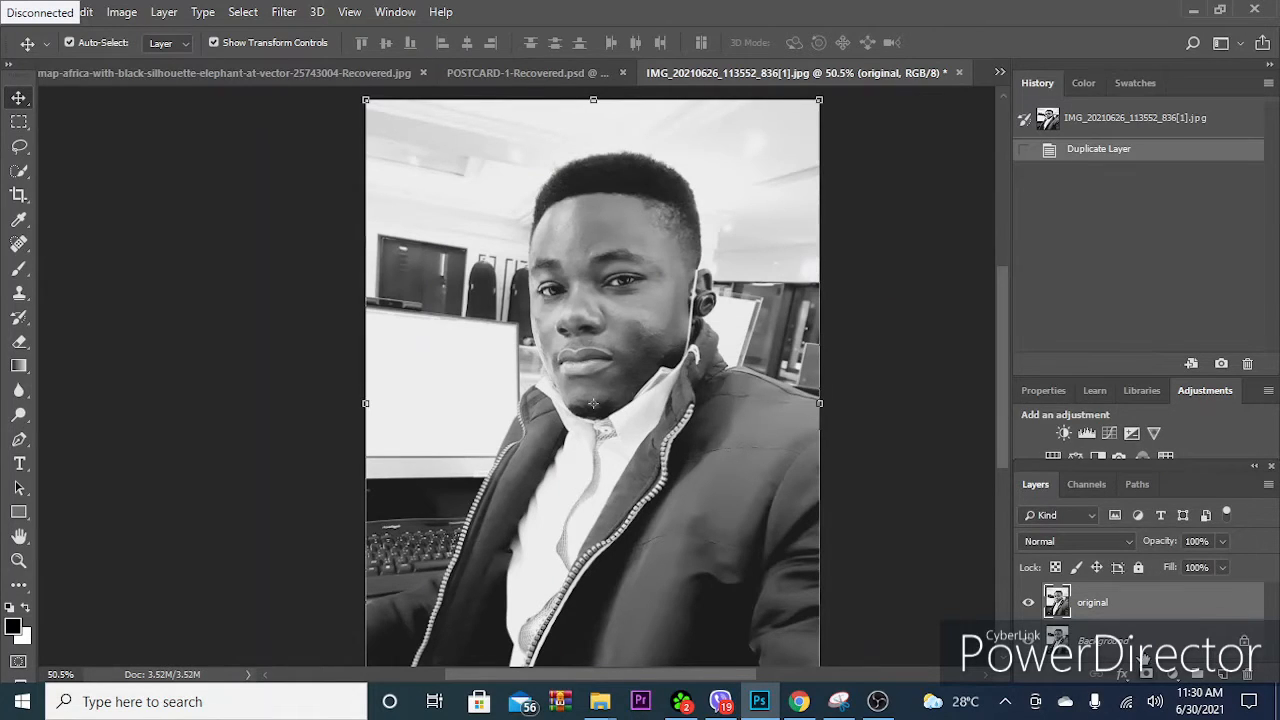
left_click(1142, 646)
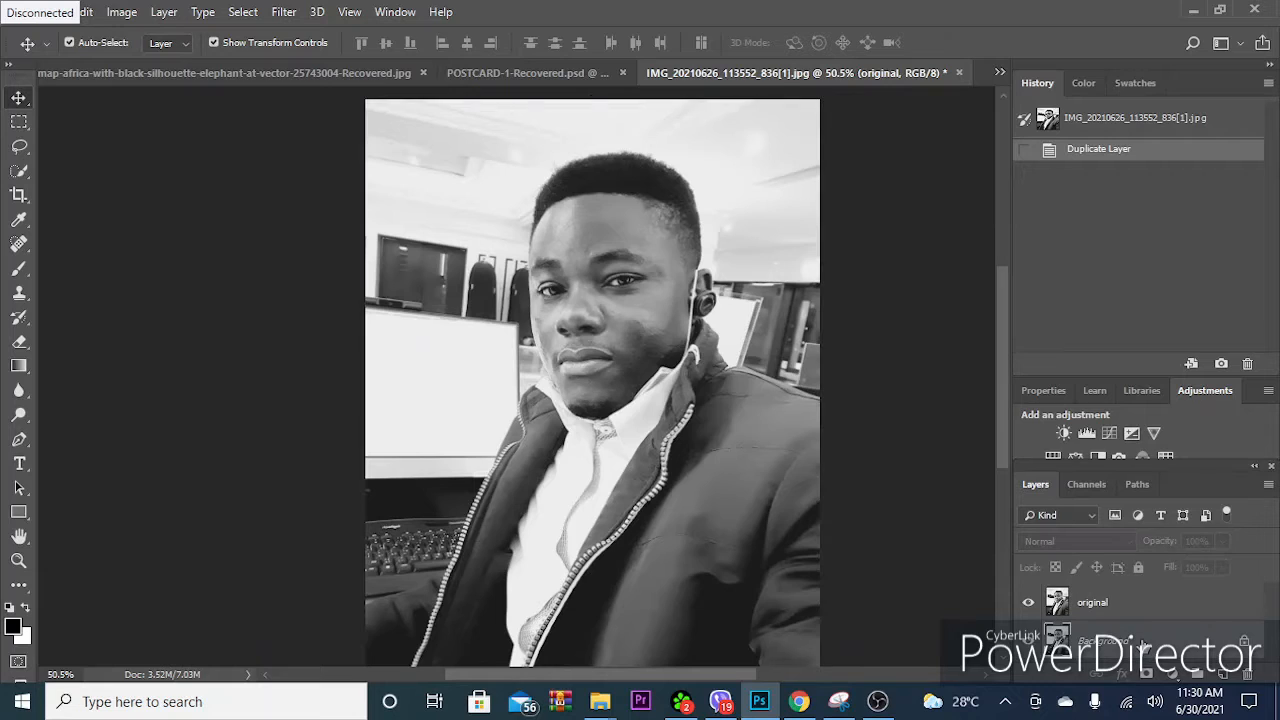
left_click(1097, 607)
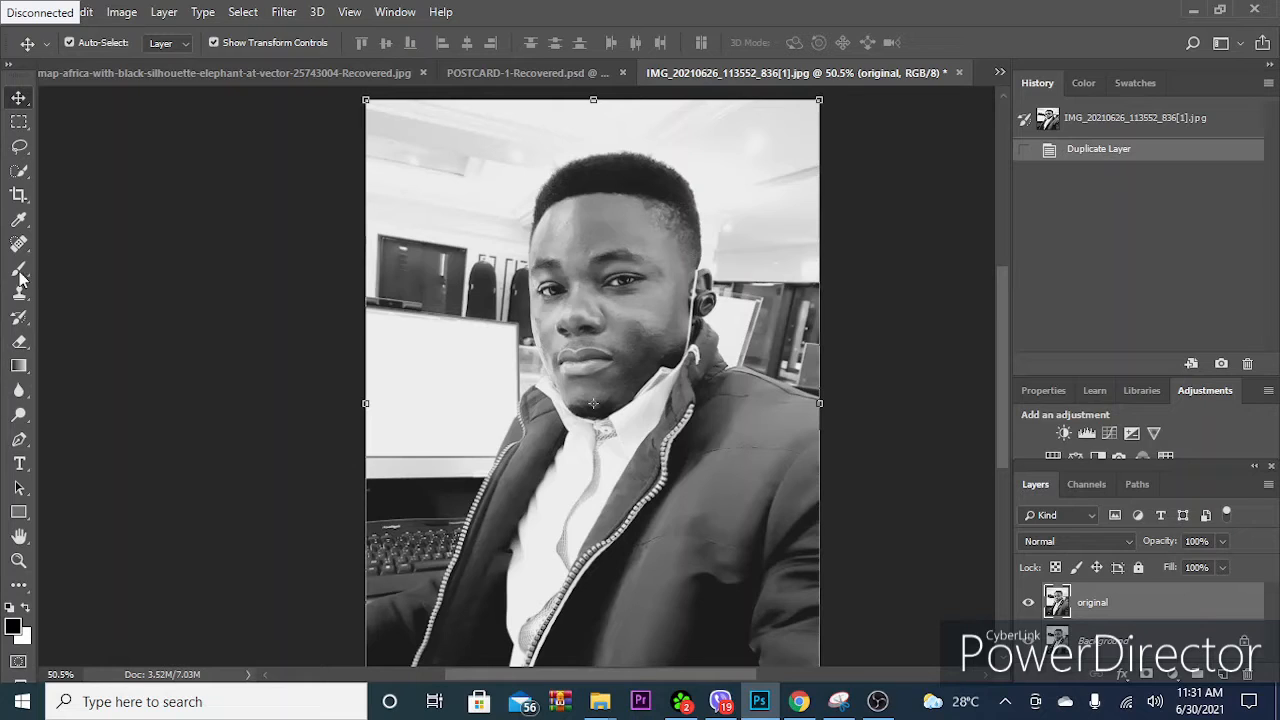
- Start a Pen tool path where the sleeve's upper edge, below the keyboard, meets the photo's left edge
left_click(19, 441)
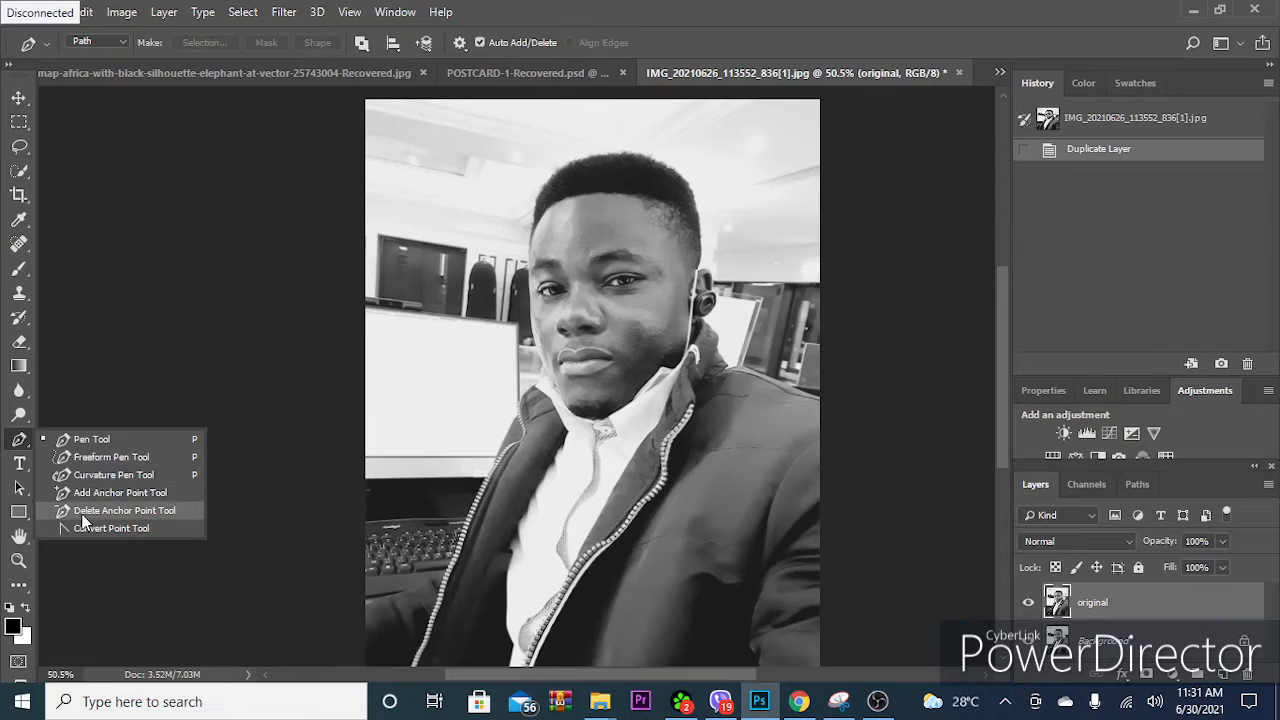
left_click(113, 438)
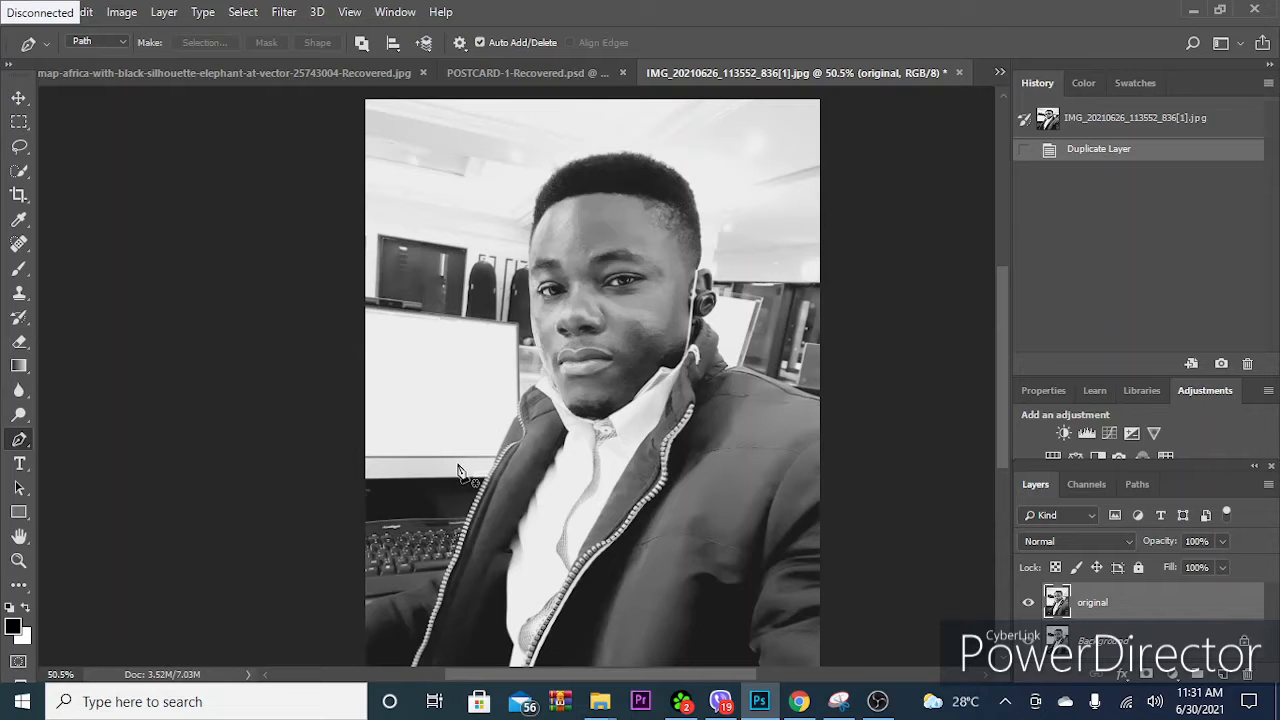
scroll(333, 538, "up", 2)
scroll(337, 545, "up", 5)
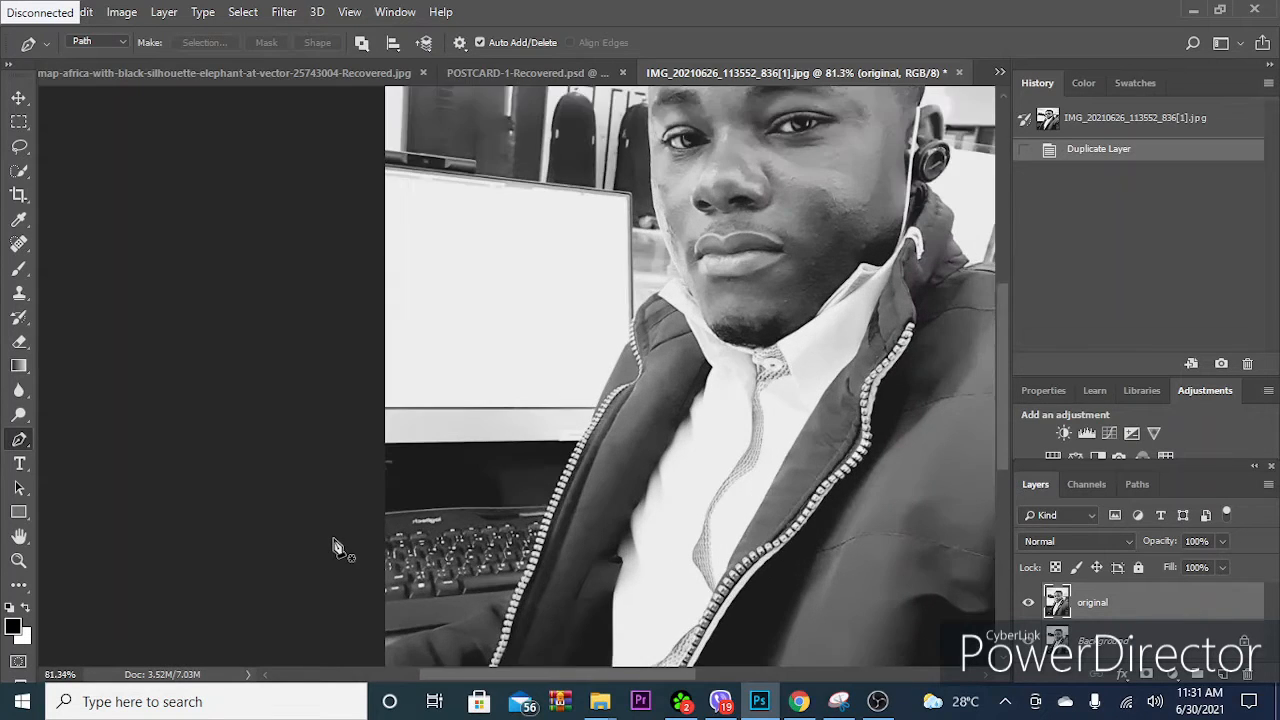
scroll(401, 553, "up", 2)
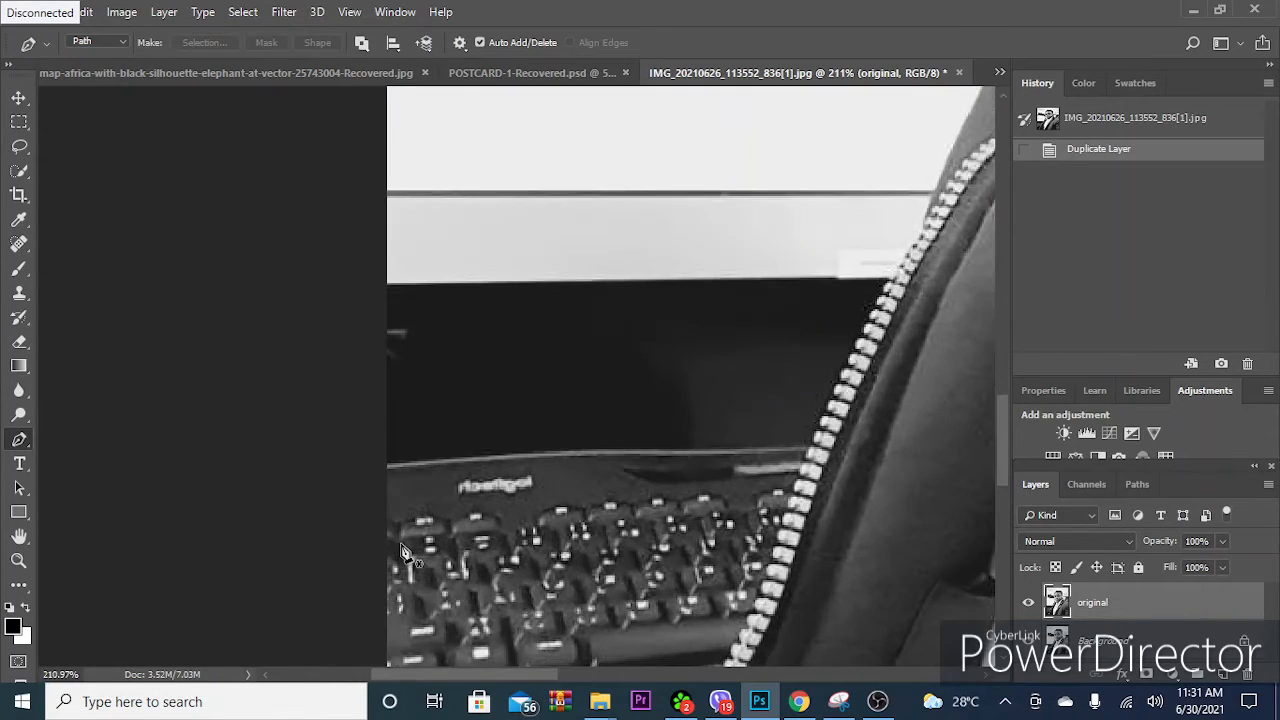
scroll(600, 495, "down", 5)
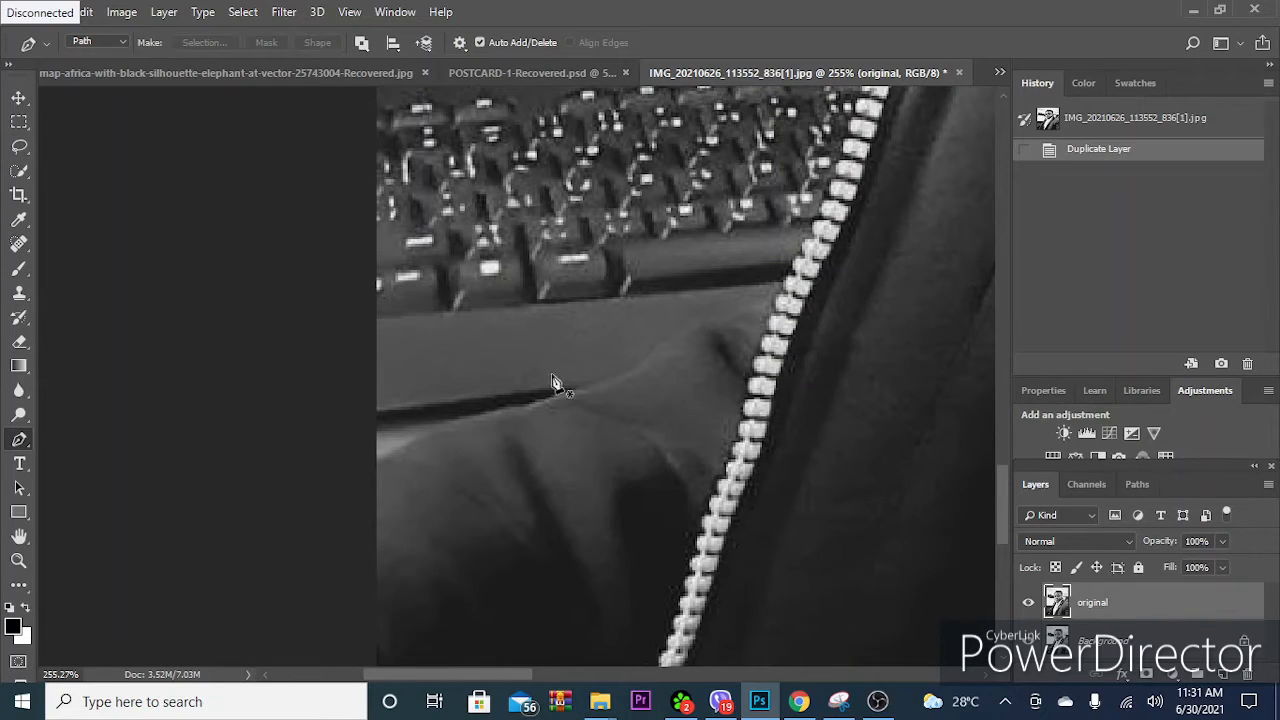
scroll(447, 450, "down", 8)
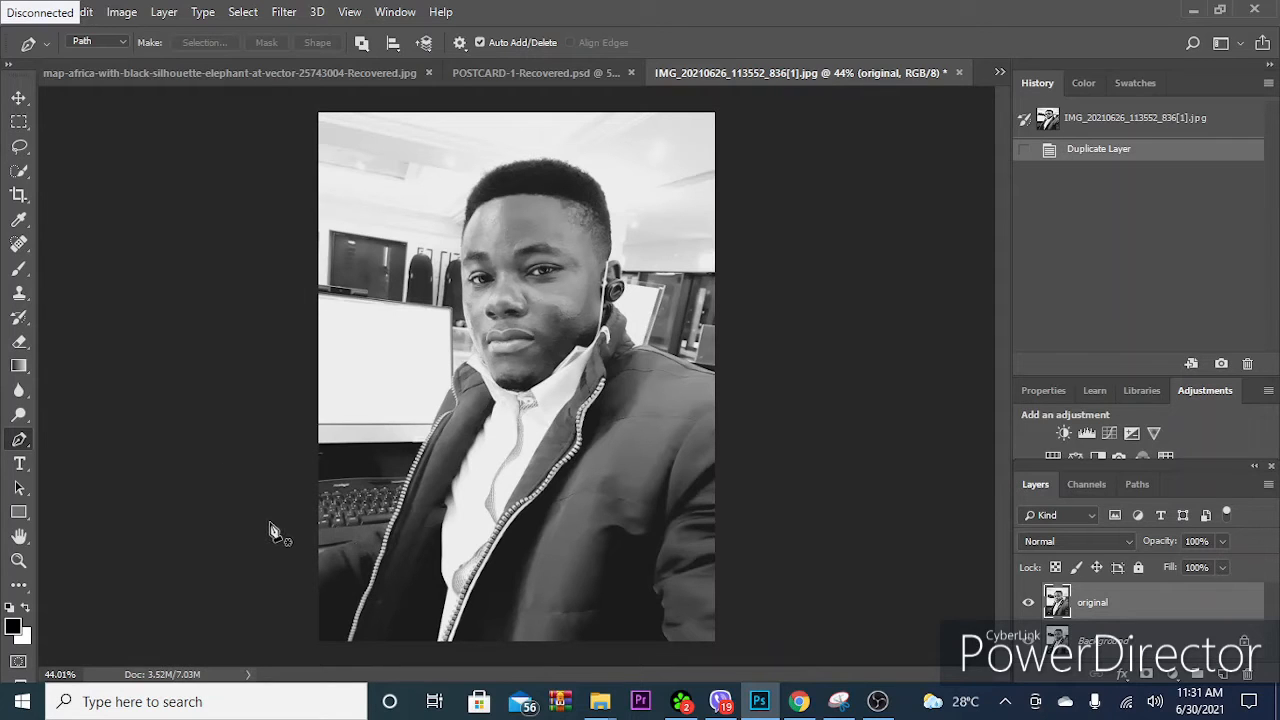
scroll(270, 530, "up", 3)
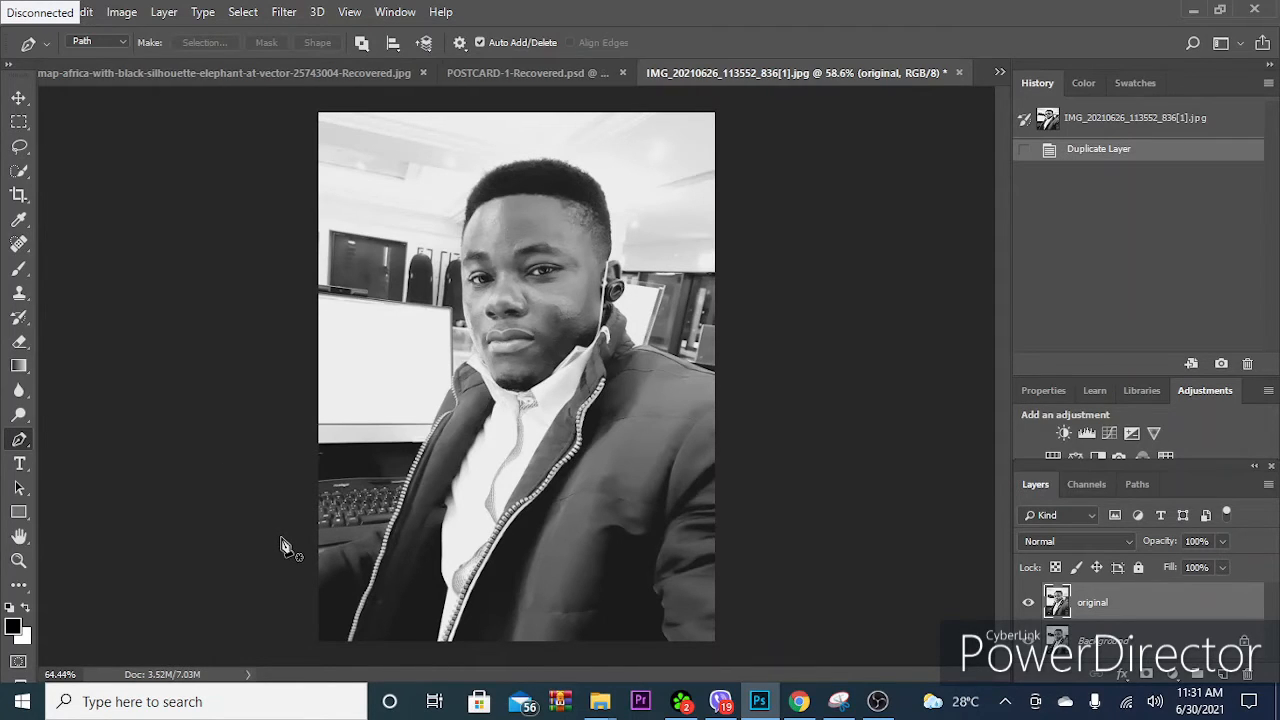
scroll(310, 560, "up", 1)
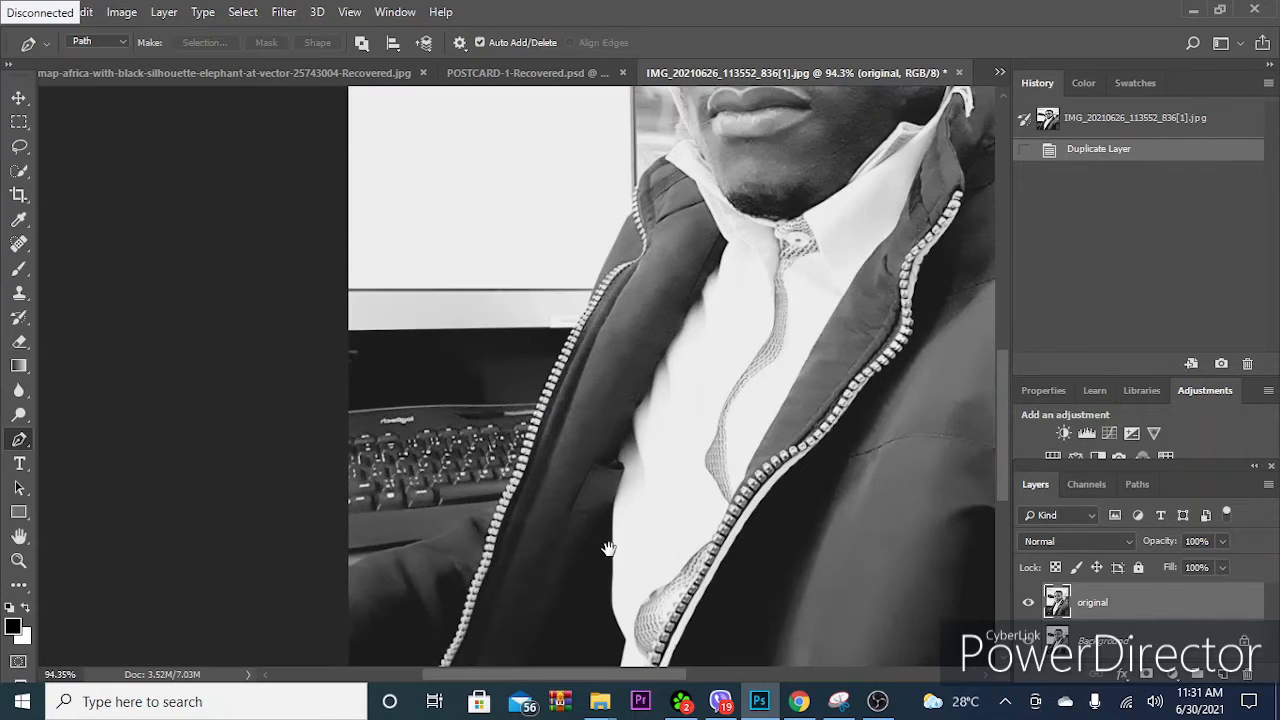
scroll(606, 543, "down", 2)
scroll(277, 412, "up", 5)
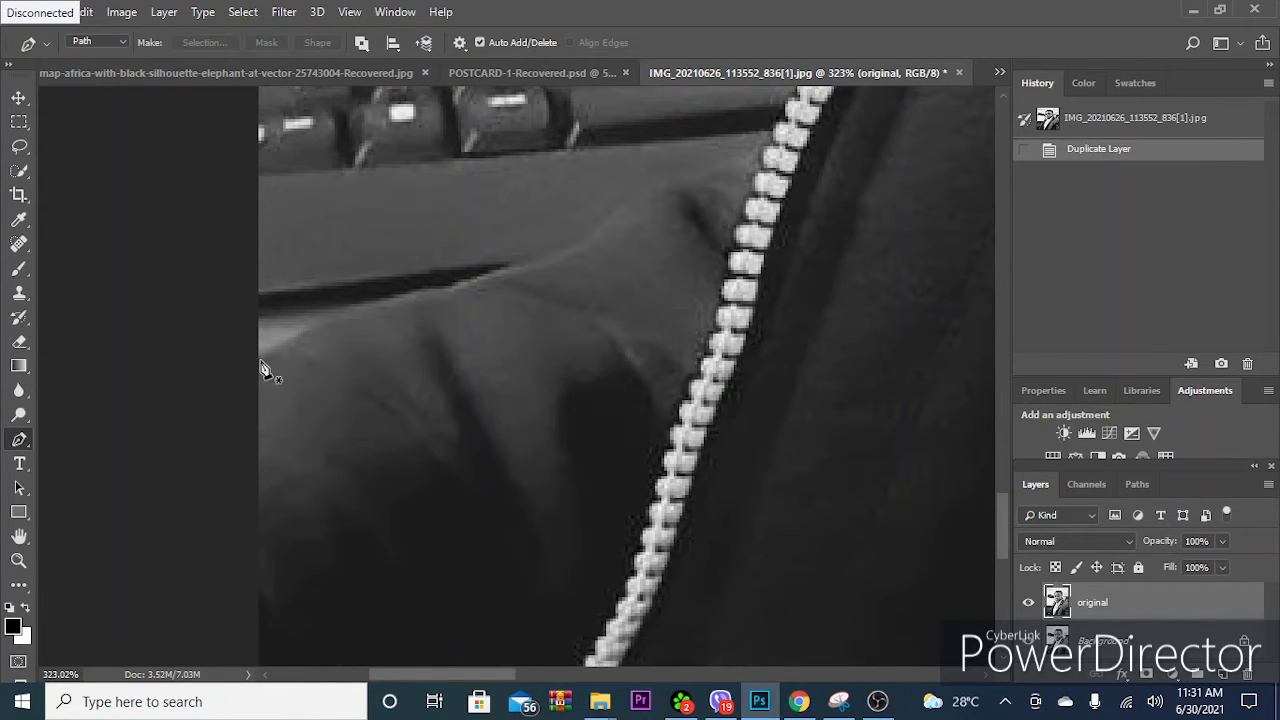
left_click(261, 361)
left_click_drag(425, 296, 567, 413)
left_click_drag(495, 470, 487, 187)
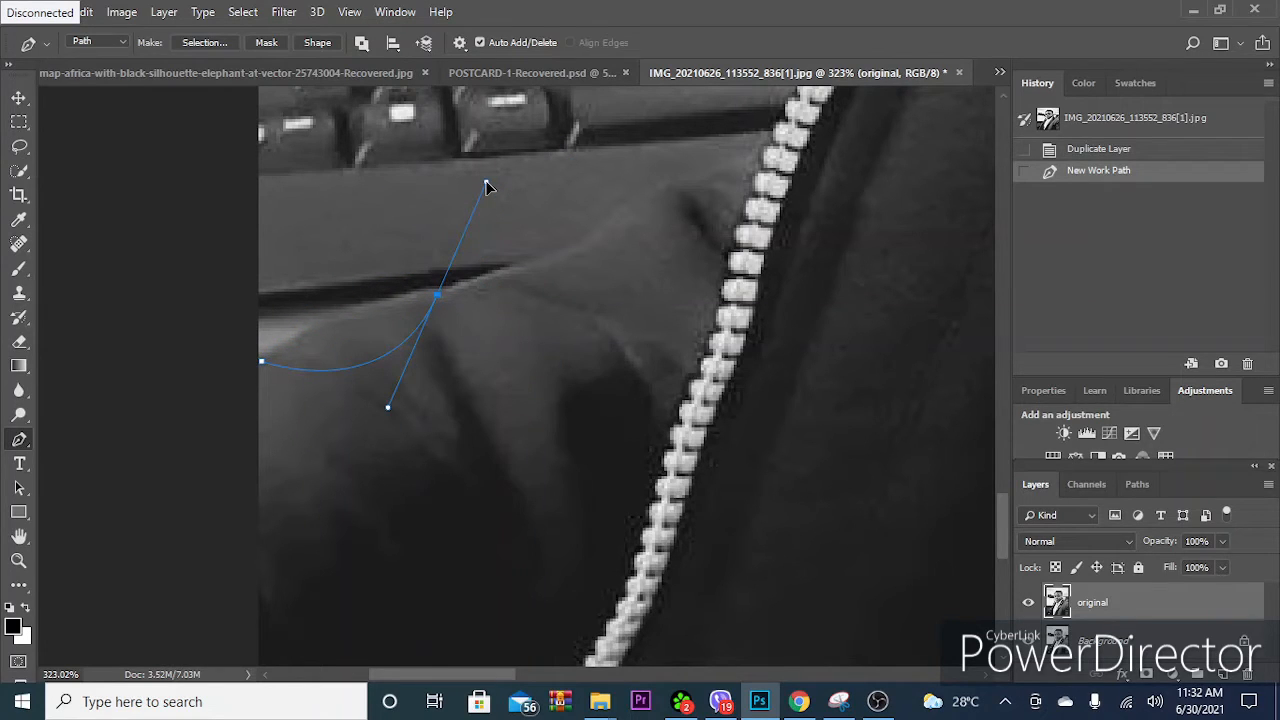
left_click_drag(487, 187, 660, 299)
left_click_drag(648, 352, 575, 252)
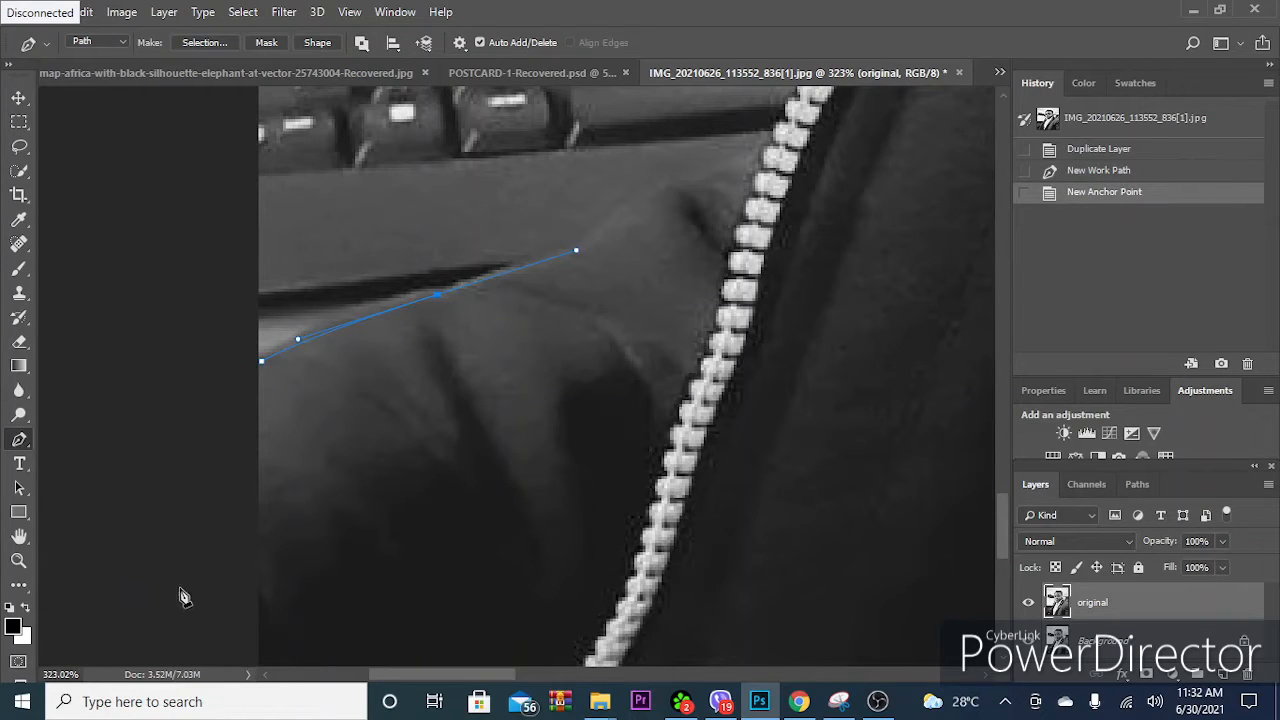
key("ctrl+z")
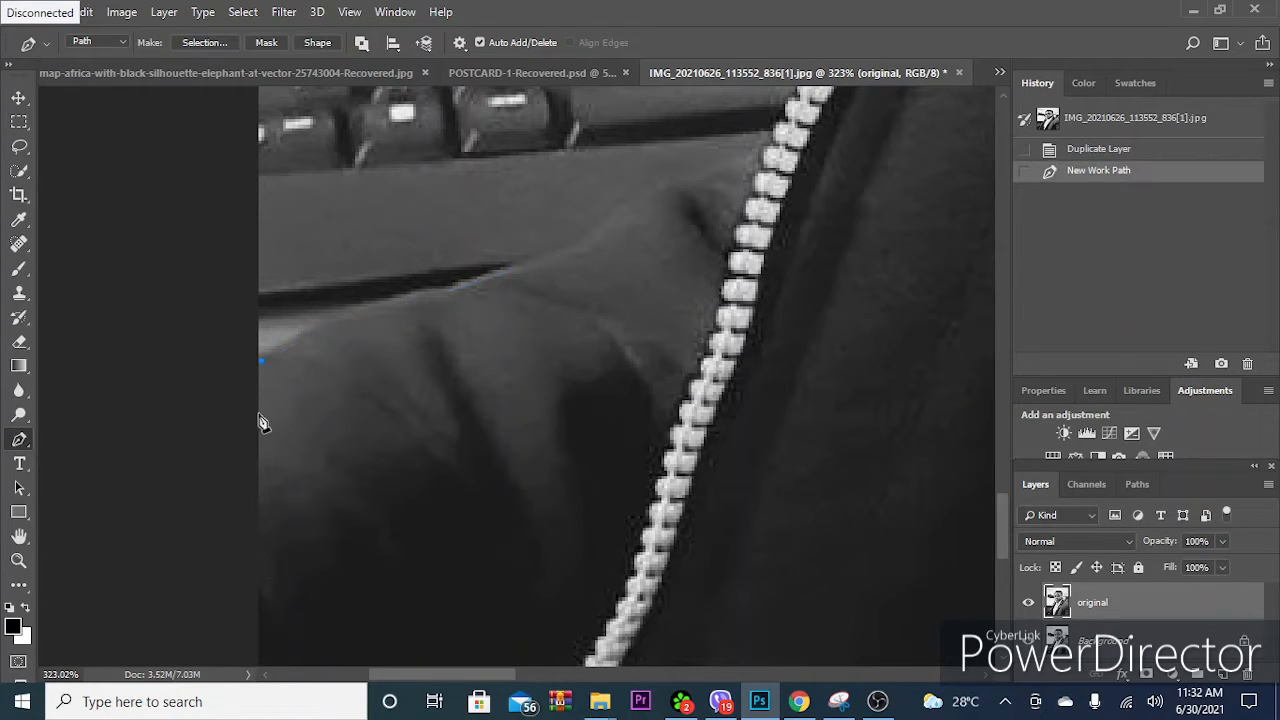
- Trace the sleeve's upper edge with two curved anchor points up to the end of the dark gap, dropping each outgoing handle
scroll(365, 372, "up", 2)
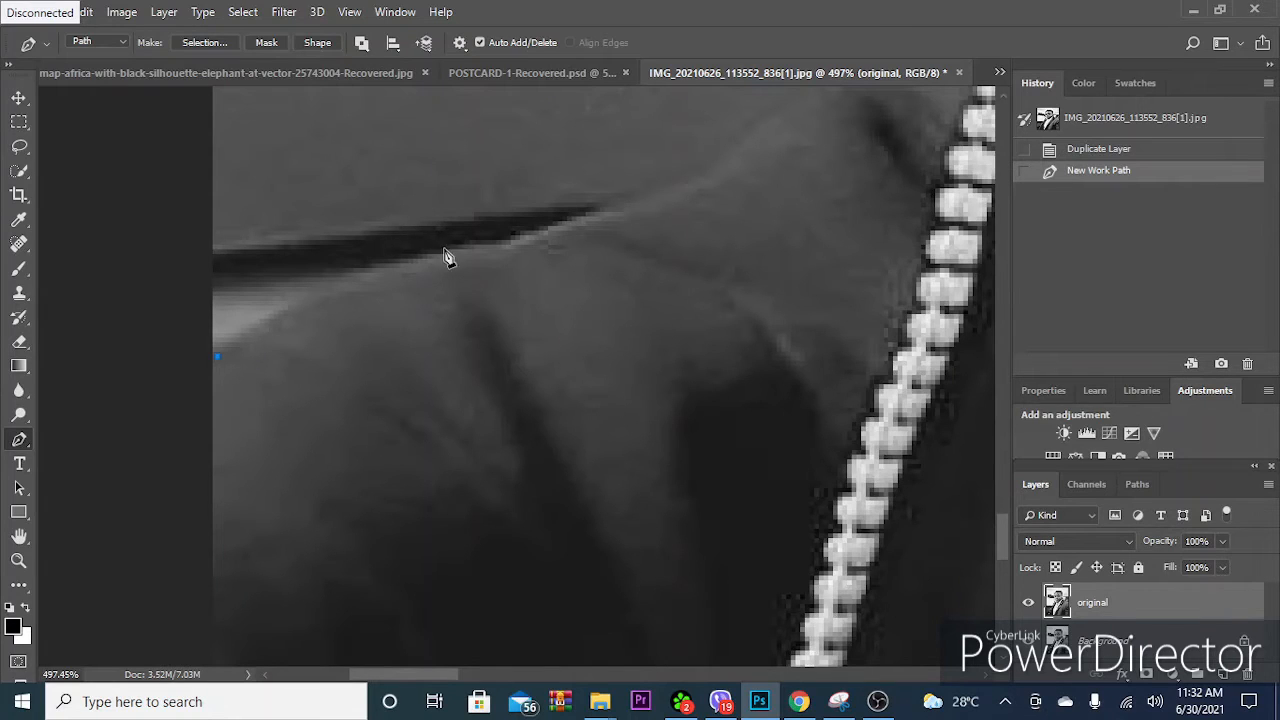
left_click(487, 250)
left_click_drag(586, 230, 650, 230)
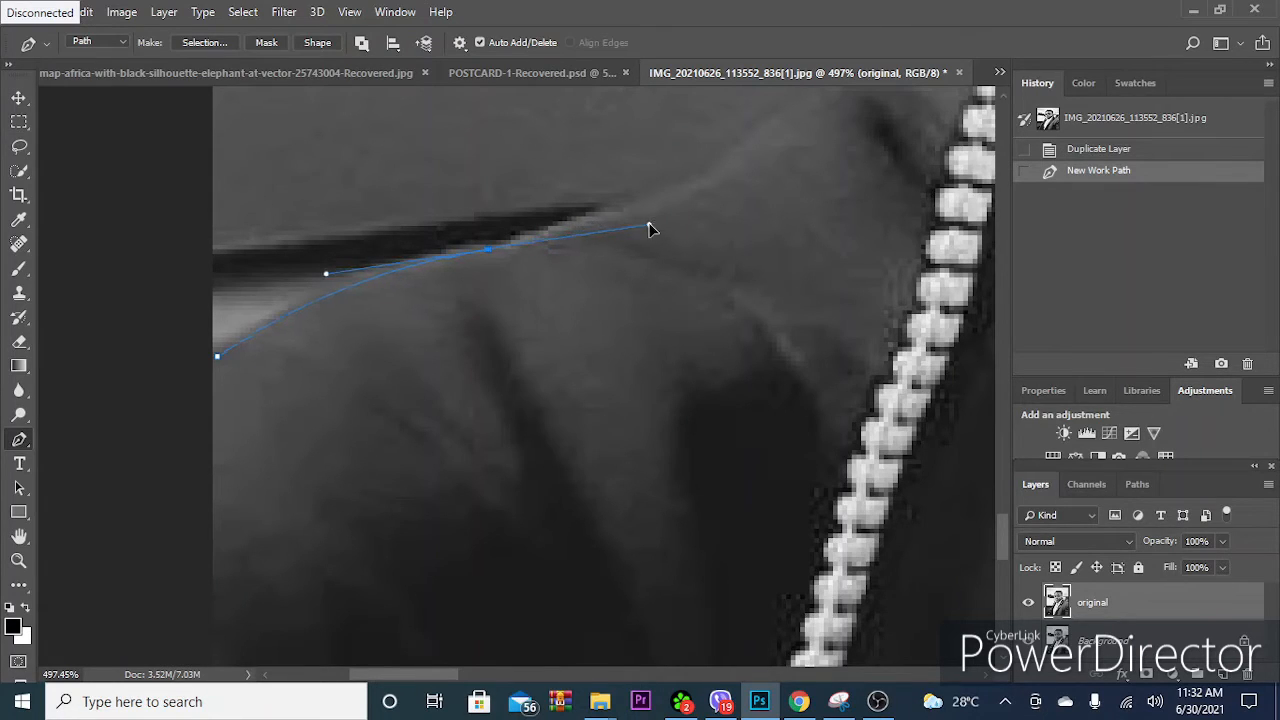
left_click(487, 254)
key("ctrl+z")
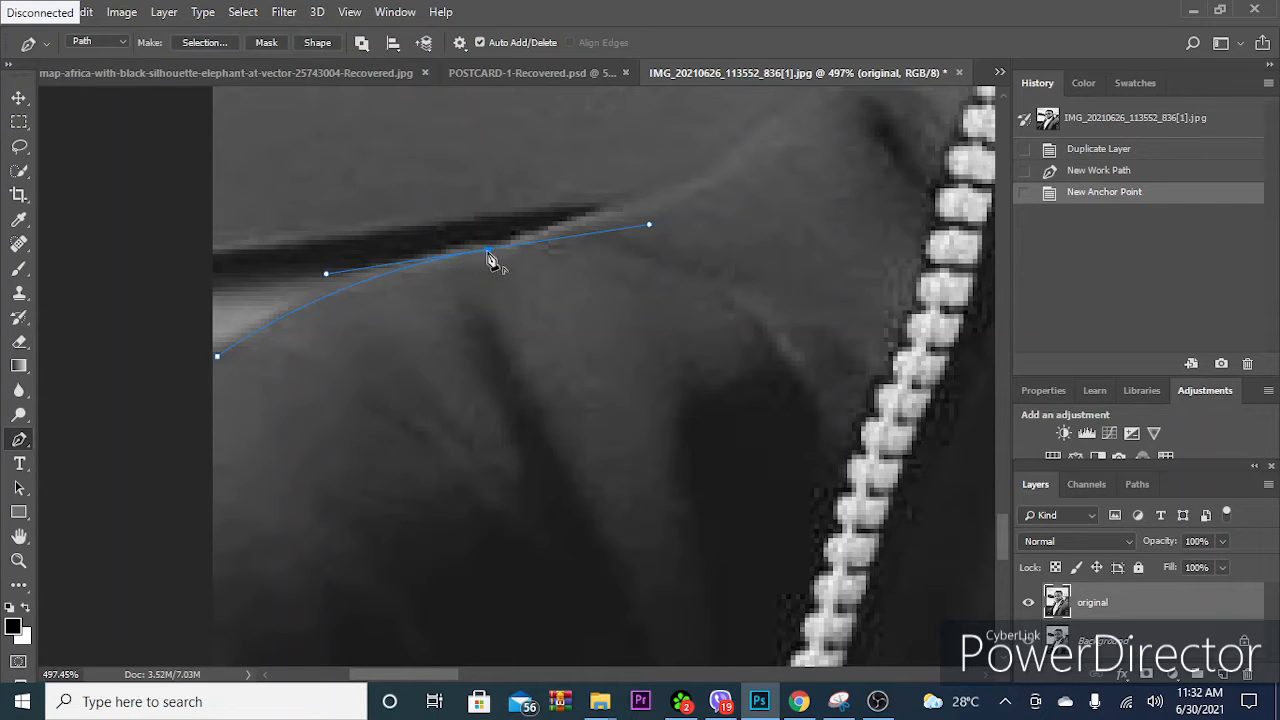
left_click(489, 250, "alt")
left_click_drag(532, 242, 509, 265)
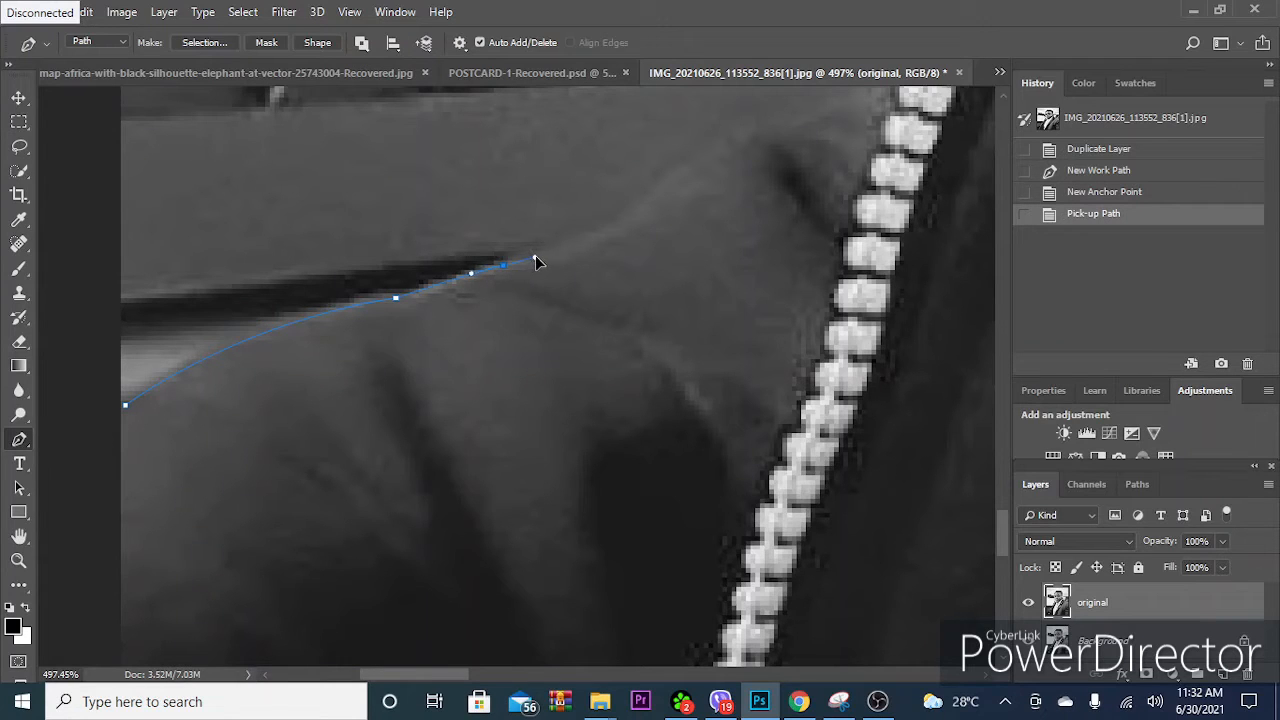
left_click(504, 266)
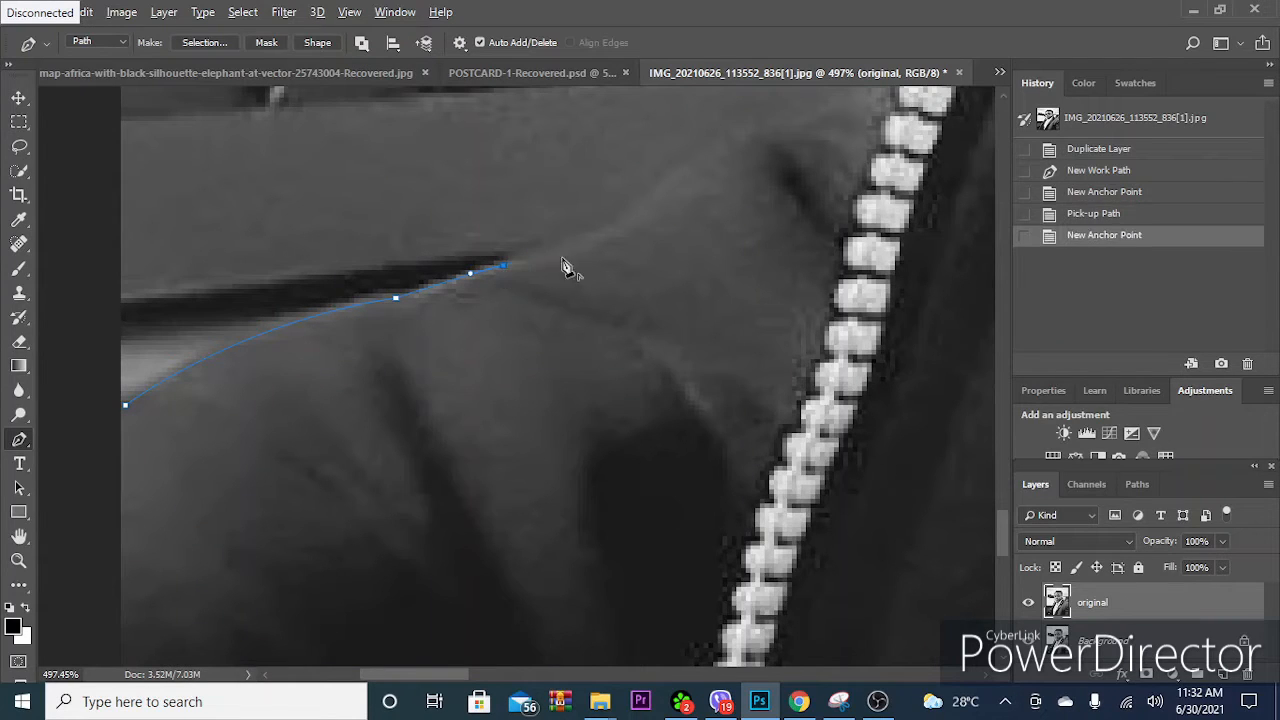
- Continue the path over the raised sleeve fold to the jacket zipper with two curved anchor points, removing their outgoing handles
left_click_drag(642, 224, 435, 372)
left_click_drag(461, 329, 516, 275)
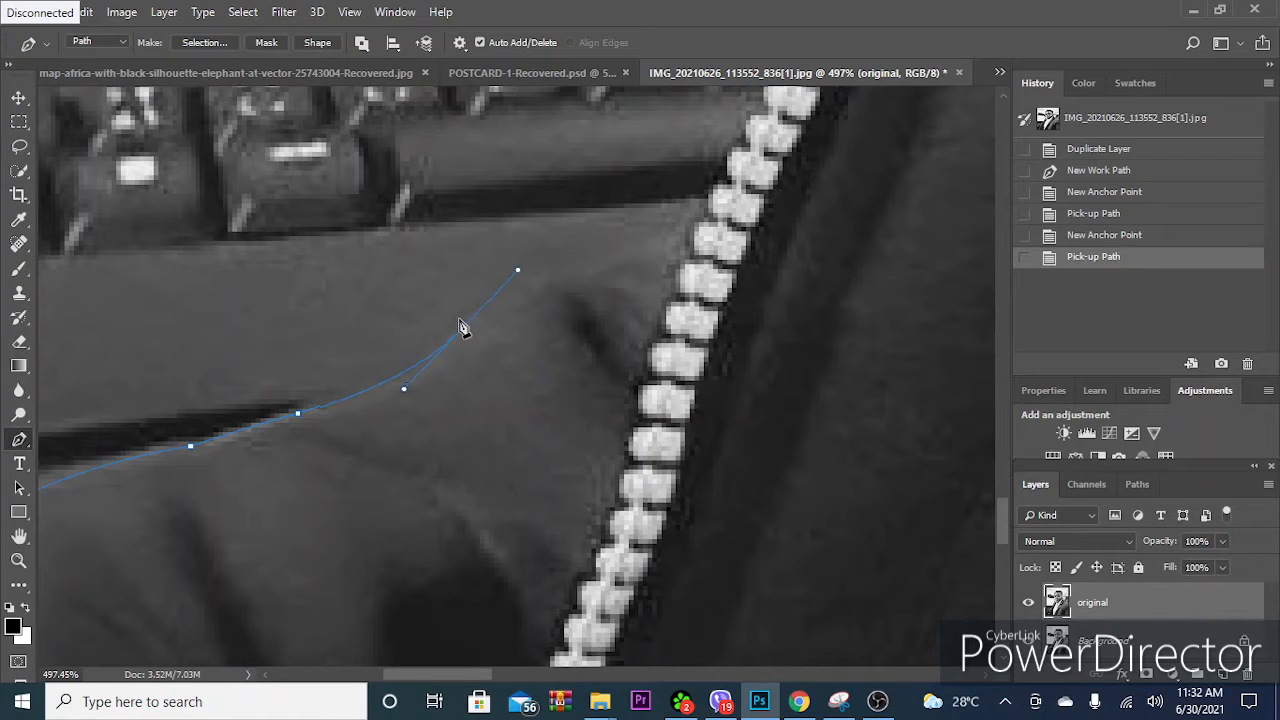
left_click(460, 328)
left_click(461, 331, "alt")
left_click_drag(688, 234, 527, 372)
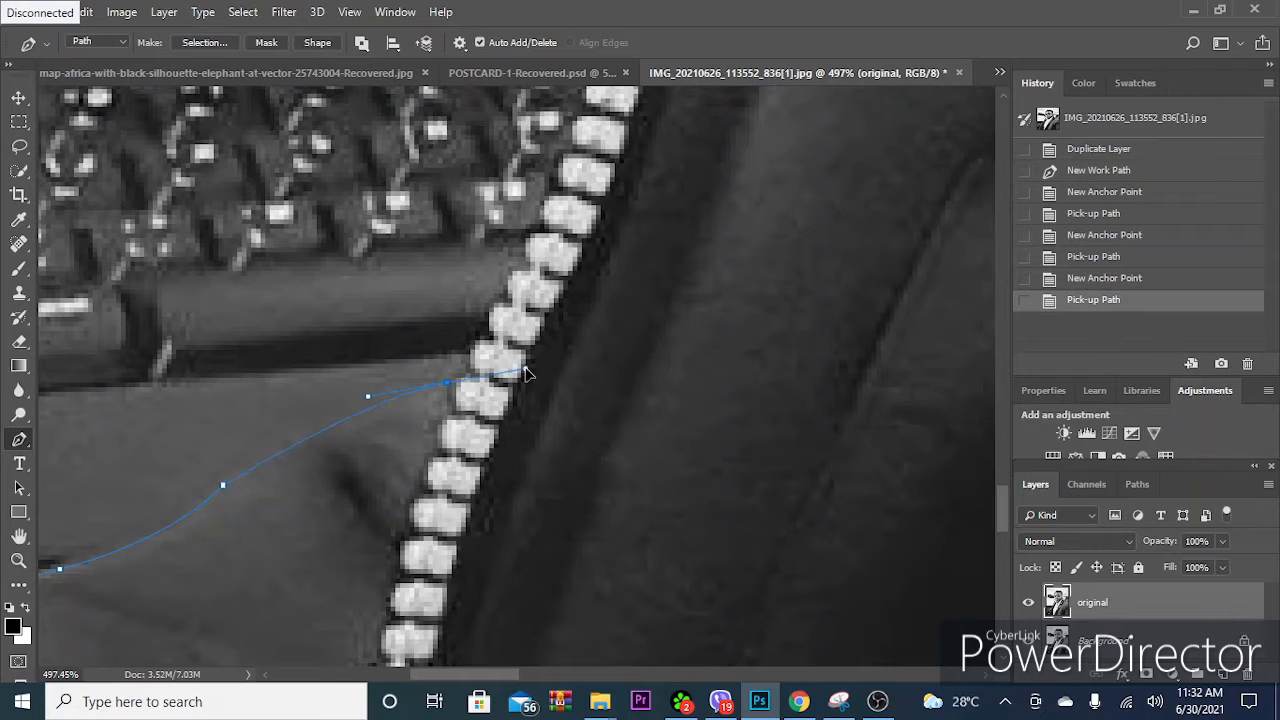
left_click(447, 384, "alt")
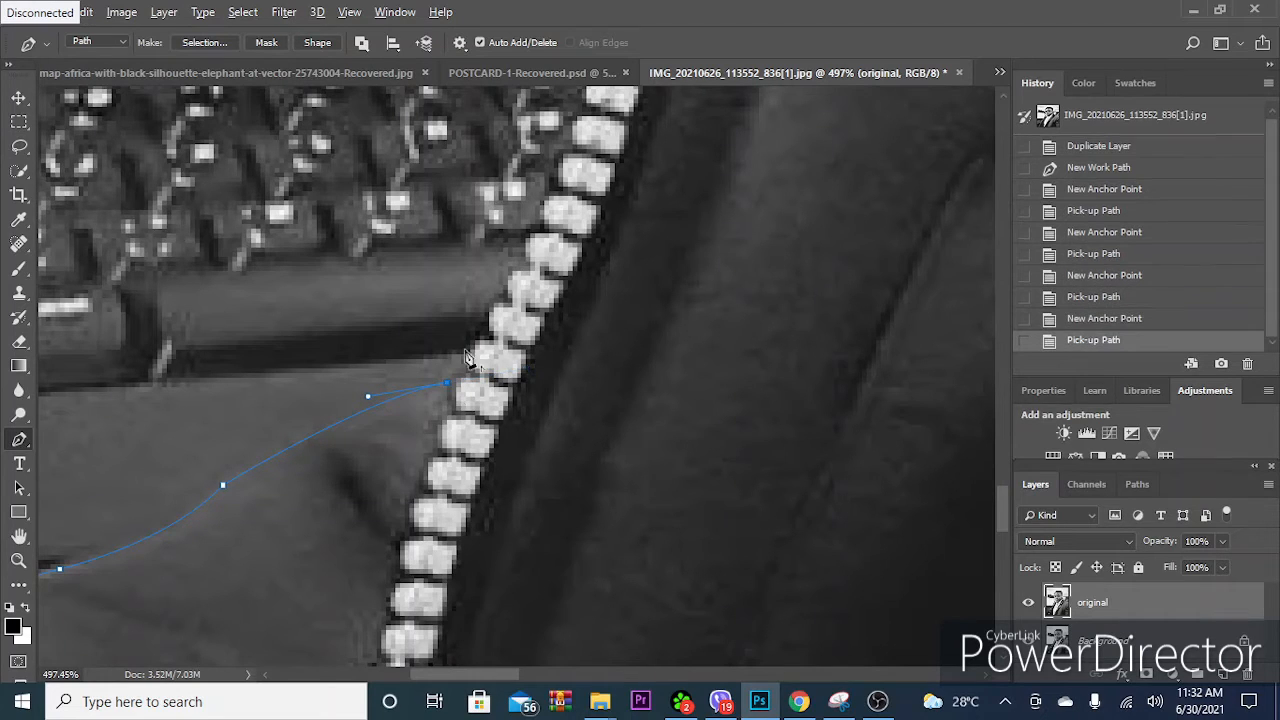
- Extend the path up the zipper's outer edge alongside the keyboard to just above it, ending without an outgoing handle
left_click_drag(480, 357, 439, 445)
left_click_drag(513, 268, 534, 374)
left_click(514, 269, "alt")
left_click(573, 188)
left_click(603, 138)
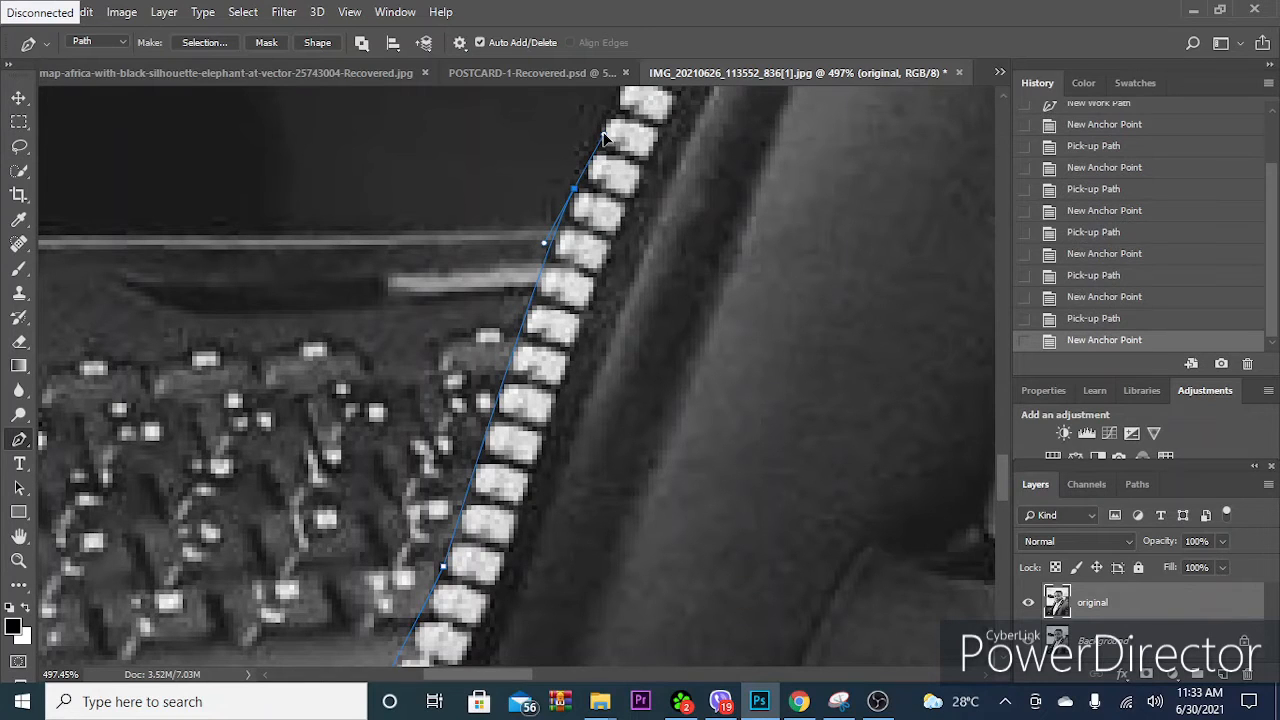
left_click(576, 190, "alt")
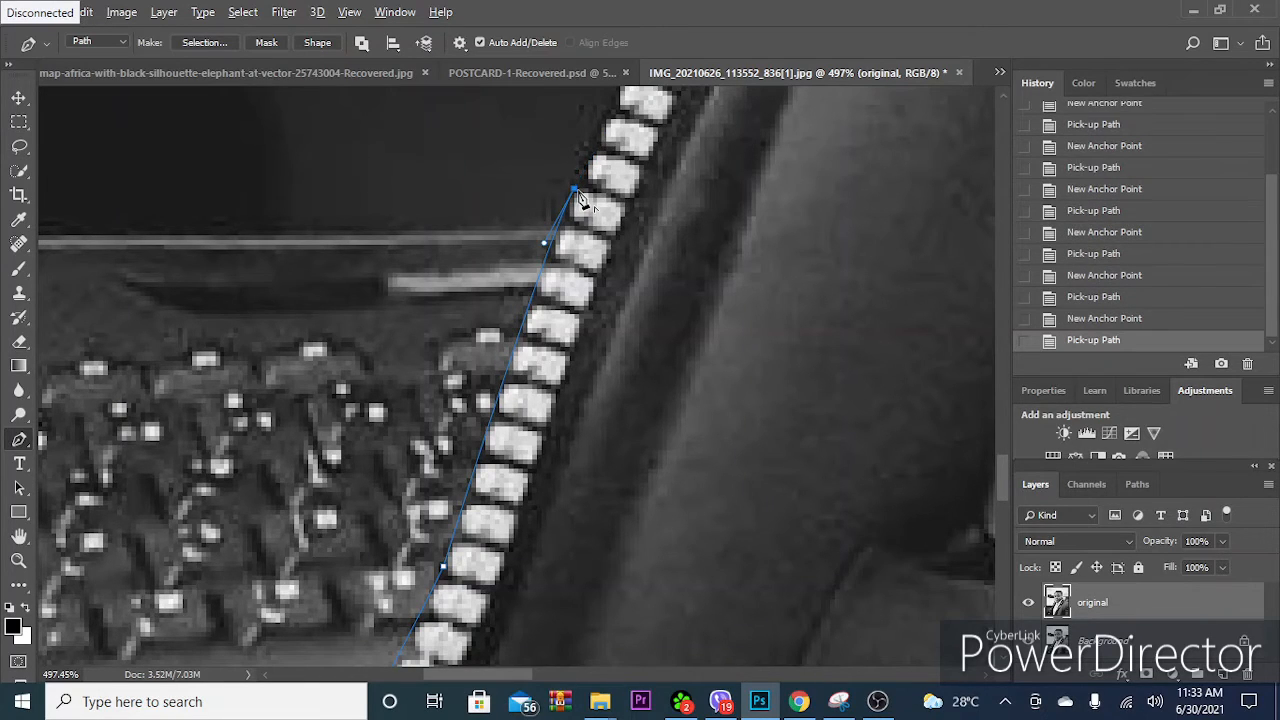
- Carry the path along the zipper past the dark area to the monitor's lower bezel, removing the last outgoing handle
left_click_drag(657, 160, 471, 334)
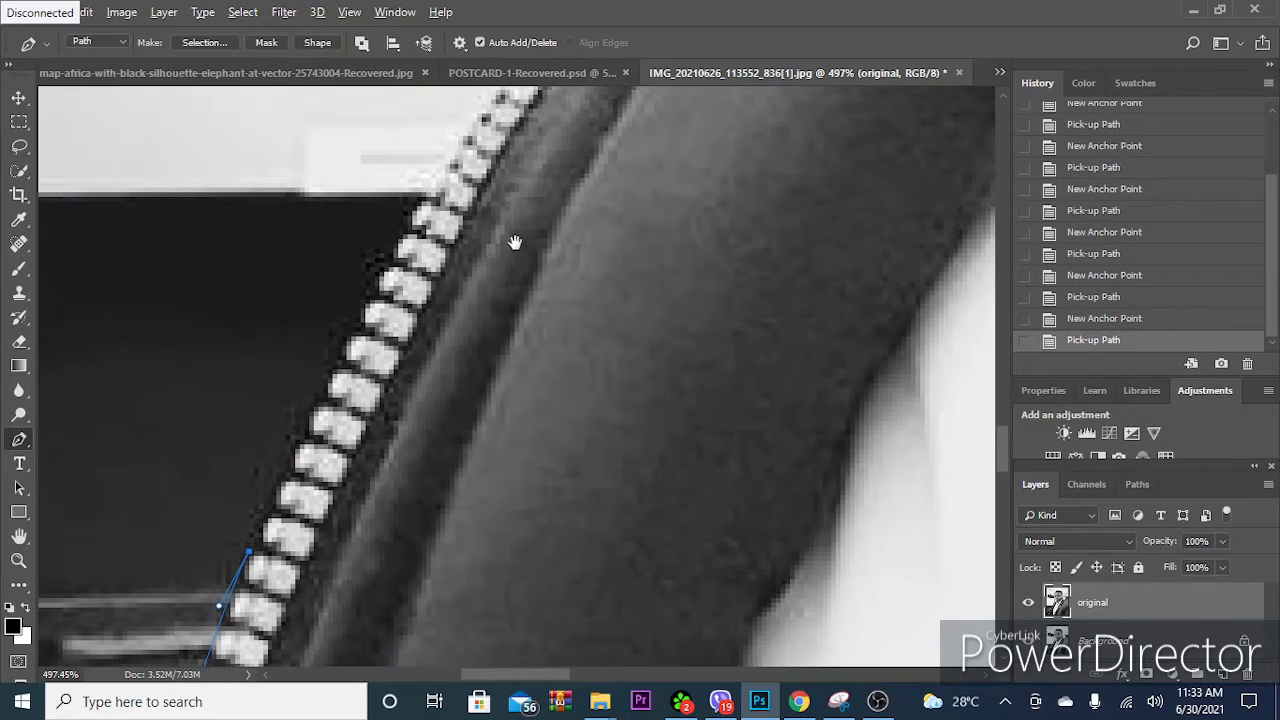
scroll(520, 255, "down", 3)
scroll(530, 288, "up", 3)
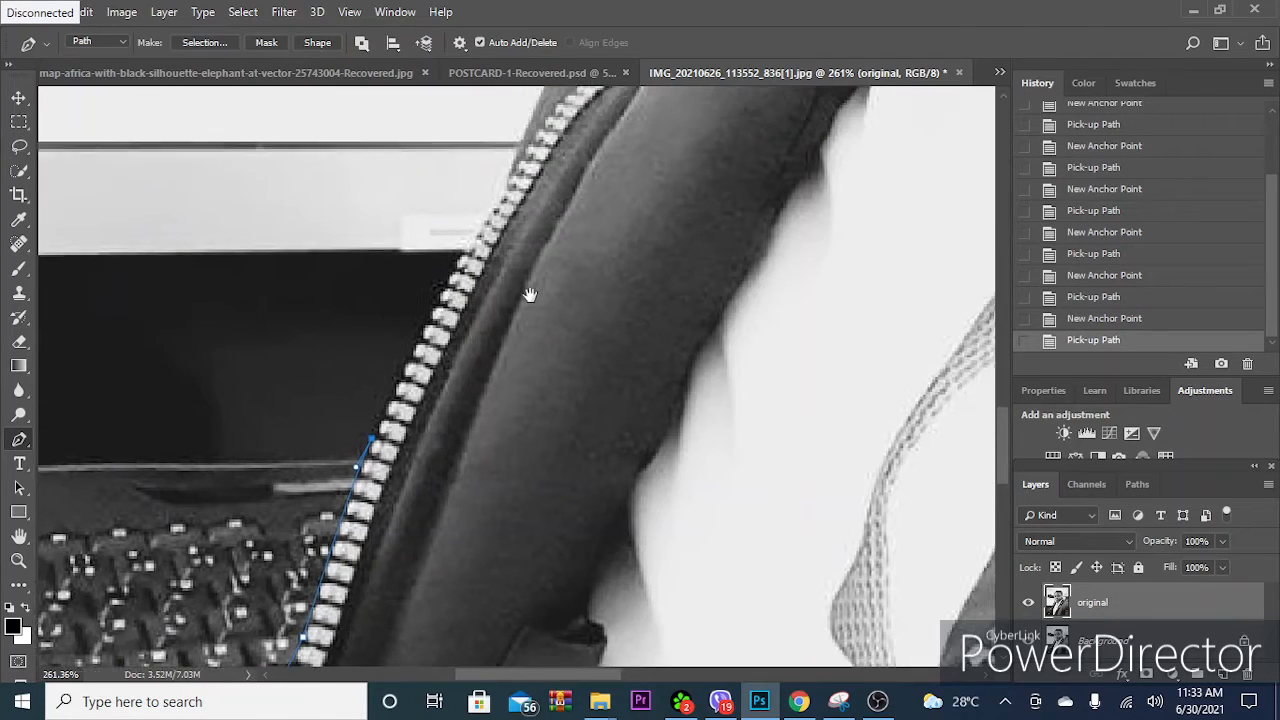
left_click_drag(488, 258, 528, 214)
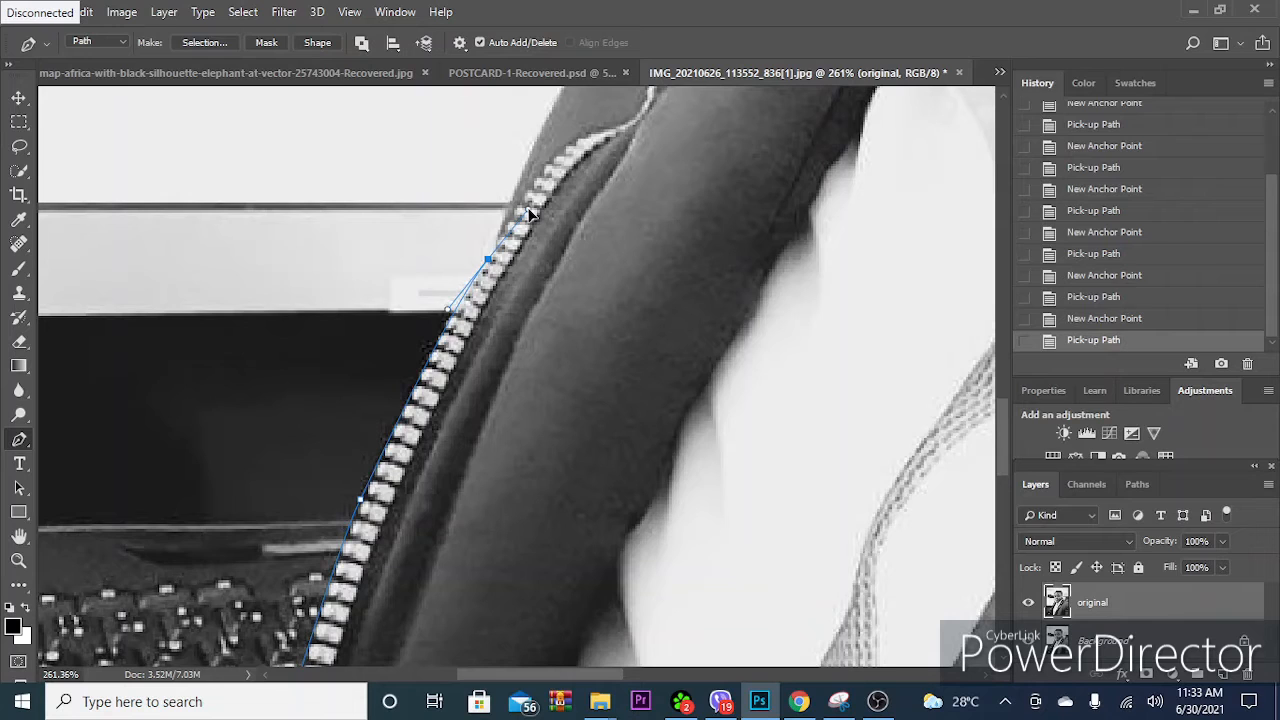
left_click(488, 259, "alt")
- Trace the jacket's outer edge against the white monitor screen up to where it meets the collar zipper
scroll(552, 212, "up", 3)
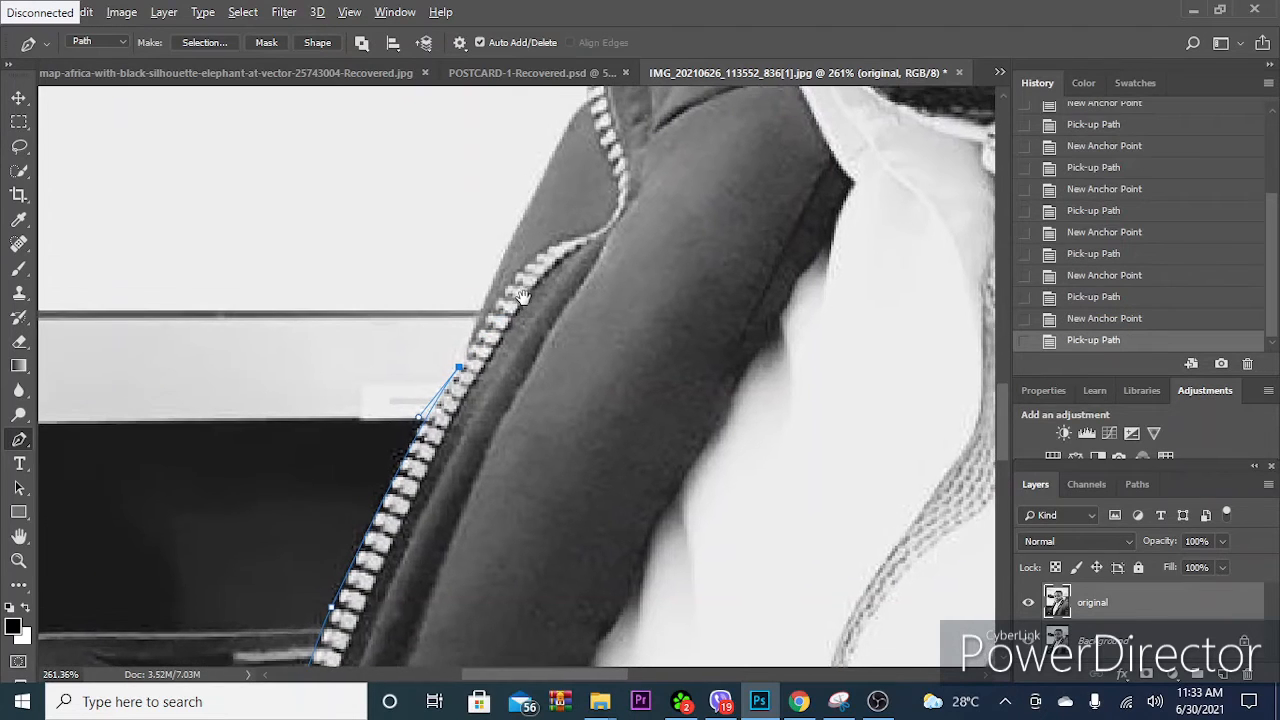
left_click_drag(522, 217, 534, 190)
left_click(523, 217)
left_click_drag(597, 217, 537, 334)
left_click_drag(523, 218, 560, 216)
left_click(522, 220)
left_click(523, 219)
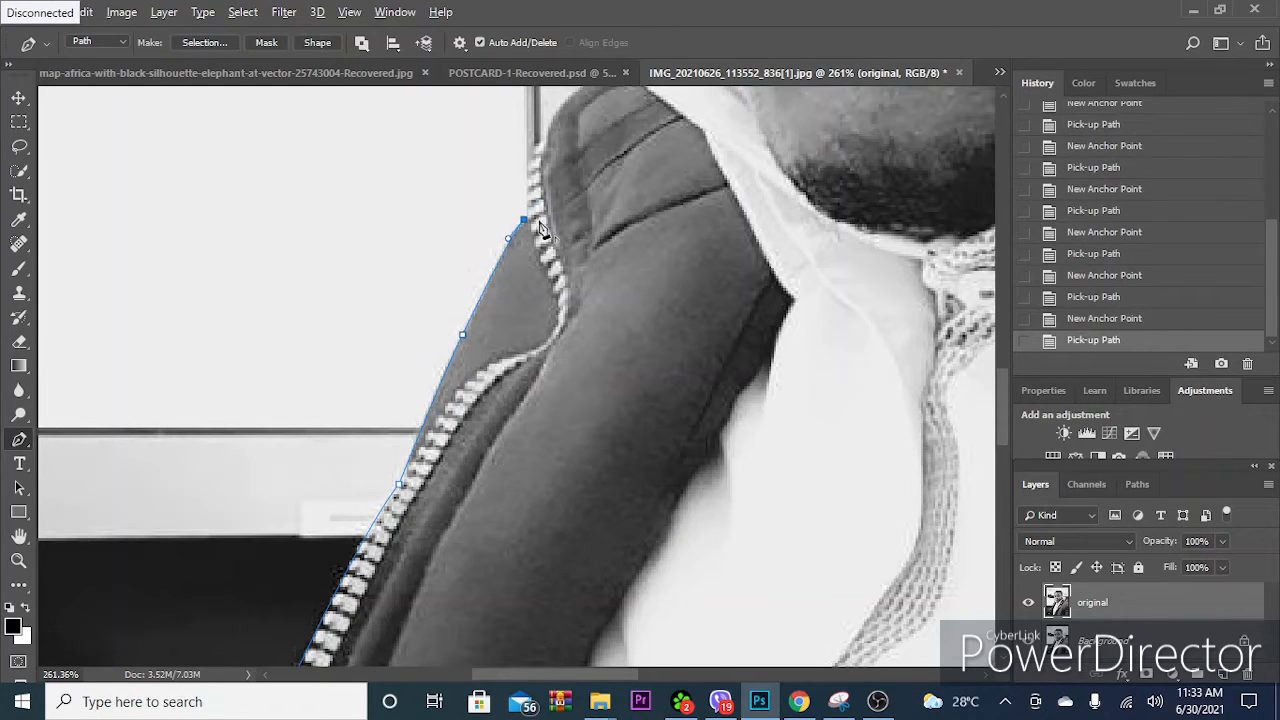
- Extend the path up the collar zipper's outer teeth with a curved anchor point, removing its outgoing handle
scroll(538, 224, "up", 3)
scroll(550, 225, "down", 2)
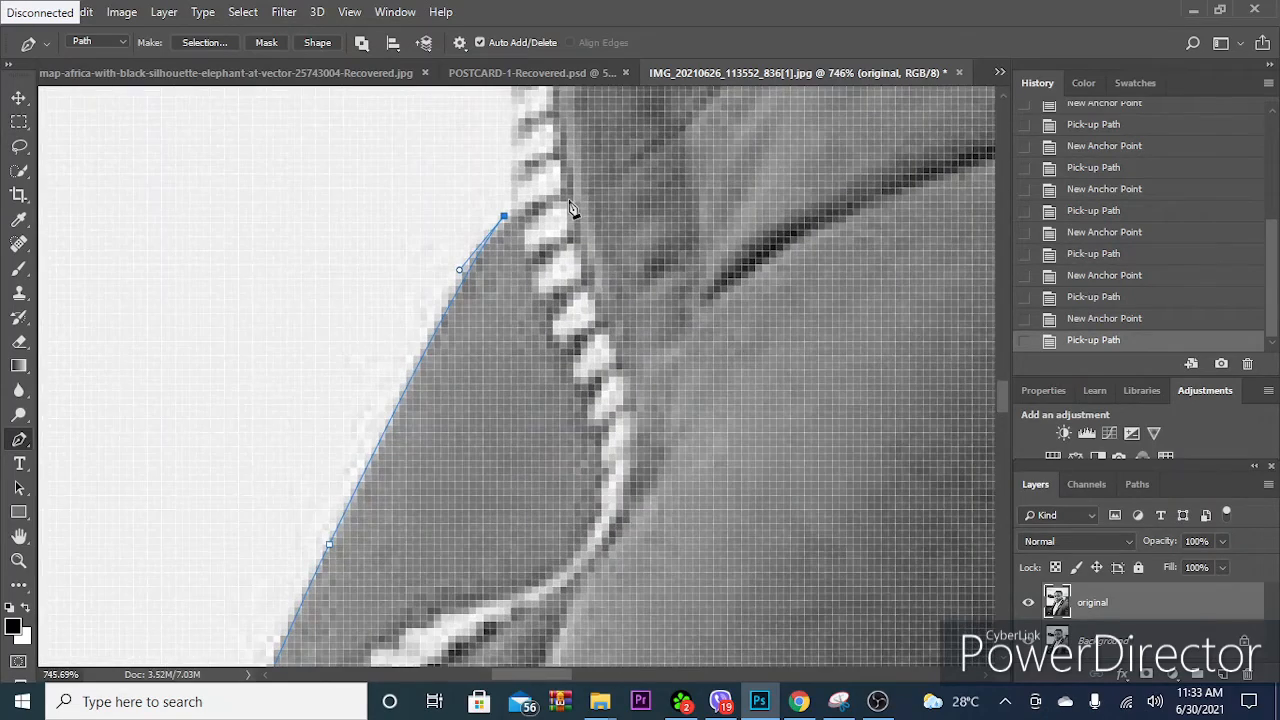
left_click_drag(549, 142, 525, 262)
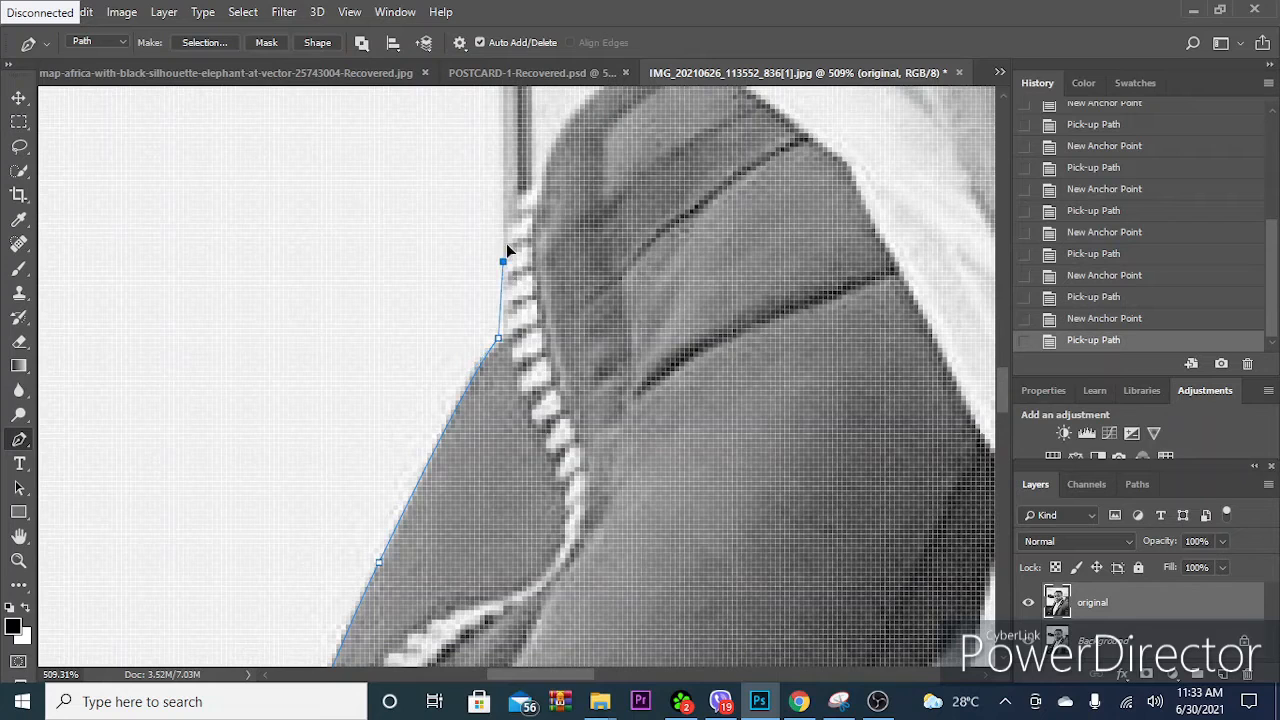
left_click_drag(503, 214, 492, 207)
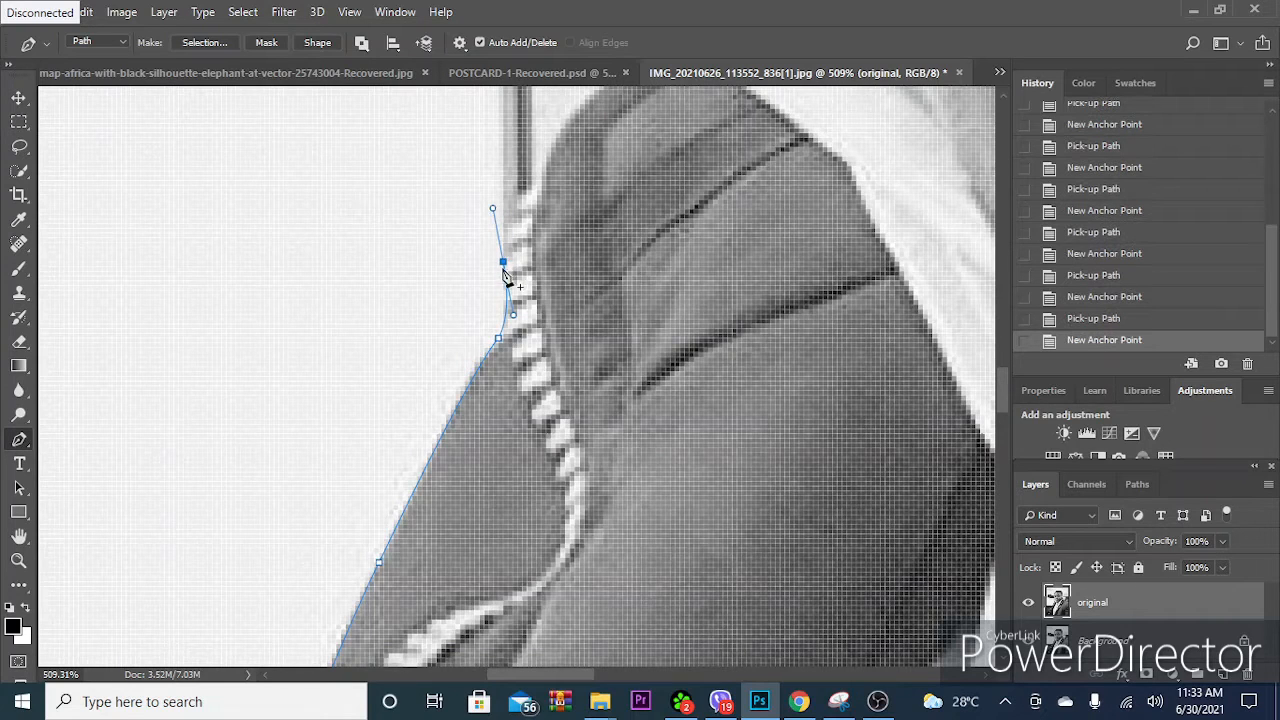
left_click(502, 262)
- Trace the jacket collar's rounded top edge up to the white inner collar, leaving no outgoing handle at the last anchor point
left_click_drag(550, 180, 475, 265)
left_click_drag(485, 217, 530, 177)
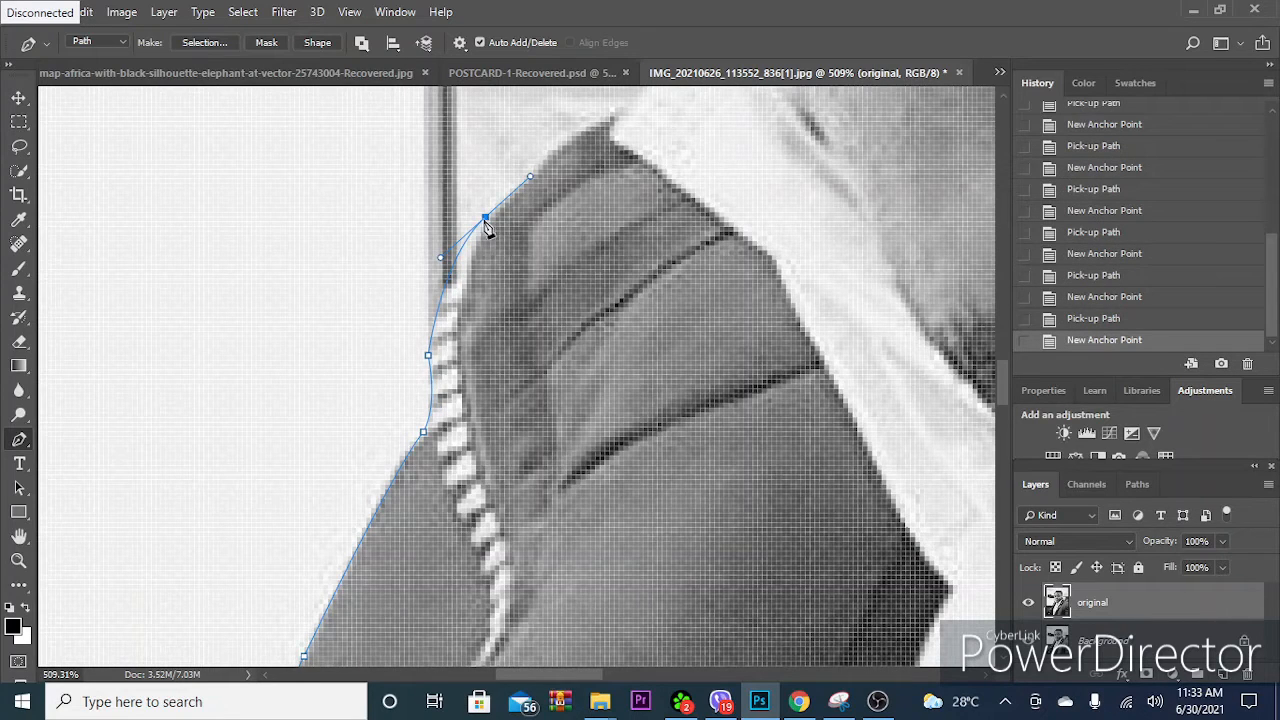
left_click(486, 219)
mouse_move(569, 189)
left_mouse_down()
mouse_move(511, 240)
mouse_move(565, 204)
left_mouse_up()
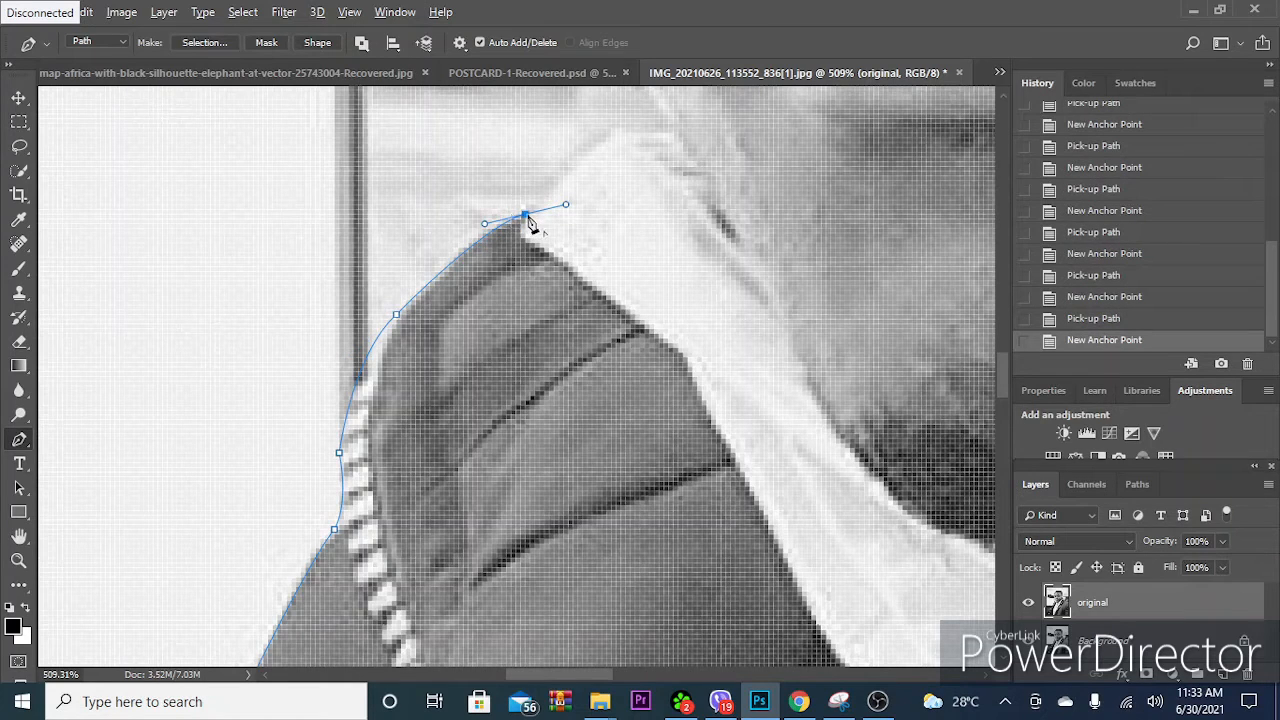
left_click(526, 216)
- Carry the path over the top of the white inner collar to where it meets the jaw
left_click_drag(617, 174, 586, 231)
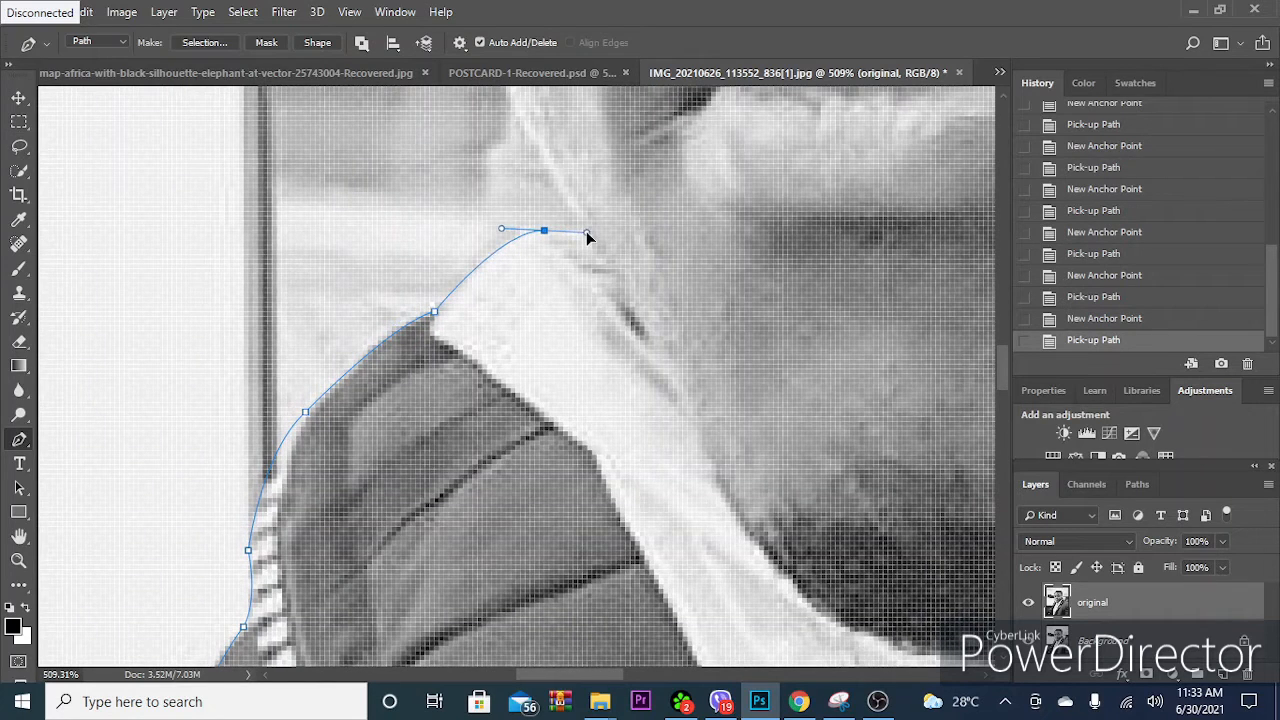
left_click(544, 231)
left_click_drag(586, 229, 556, 305)
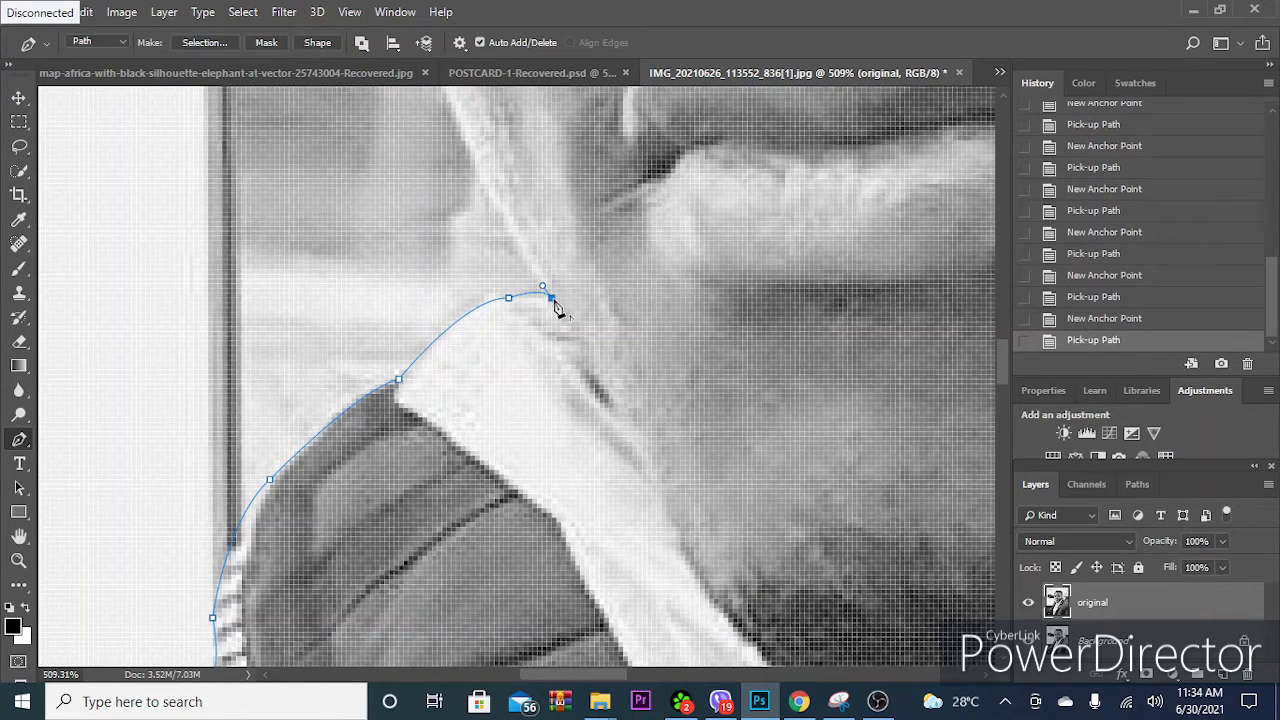
- Trace the jaw's outer edge from the white collar up to the lower cheek, removing the new anchor point's outgoing handle
left_click_drag(483, 138, 472, 240)
scroll(472, 240, "down", 5)
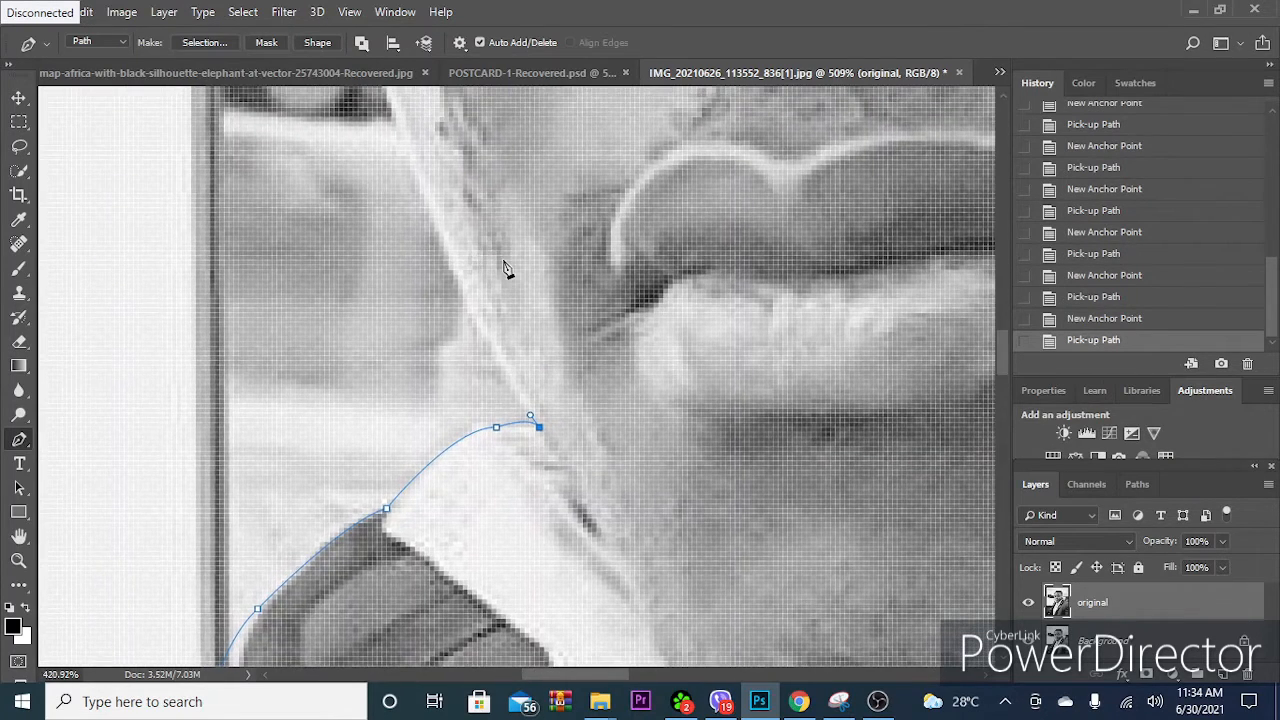
scroll(437, 323, "up", 3)
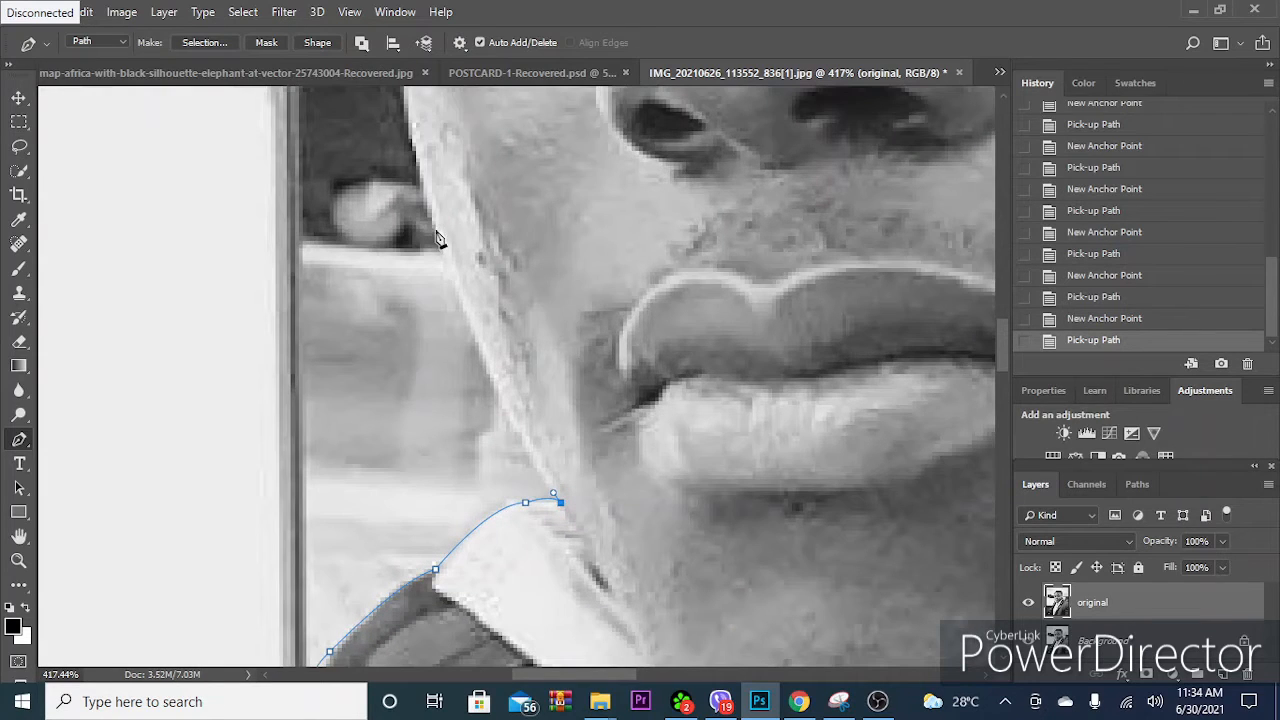
left_click_drag(436, 232, 418, 157)
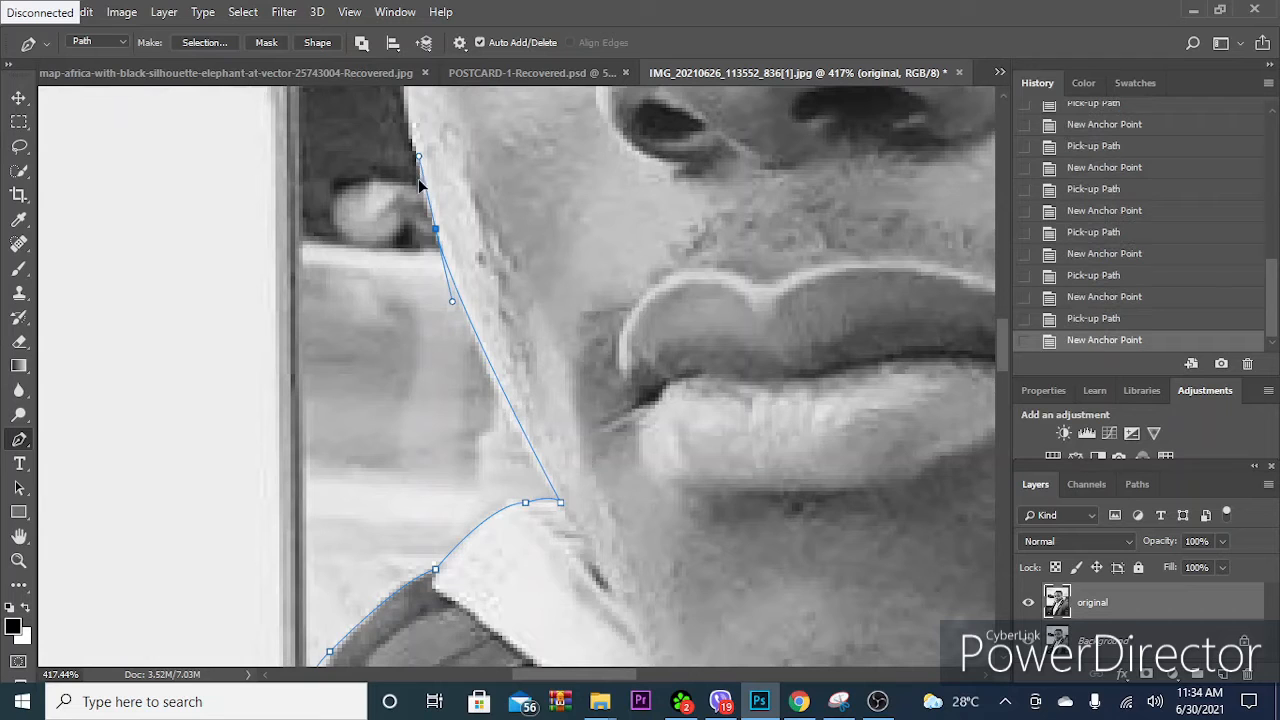
left_click(437, 231, "alt")
- Extend the path up the cheek's edge to the face outline beside the eye, ending without an outgoing handle
left_click_drag(433, 187, 412, 131)
scroll(431, 254, "down", 2)
left_click(406, 243)
scroll(406, 243, "up", 3)
left_click_drag(403, 229, 401, 193)
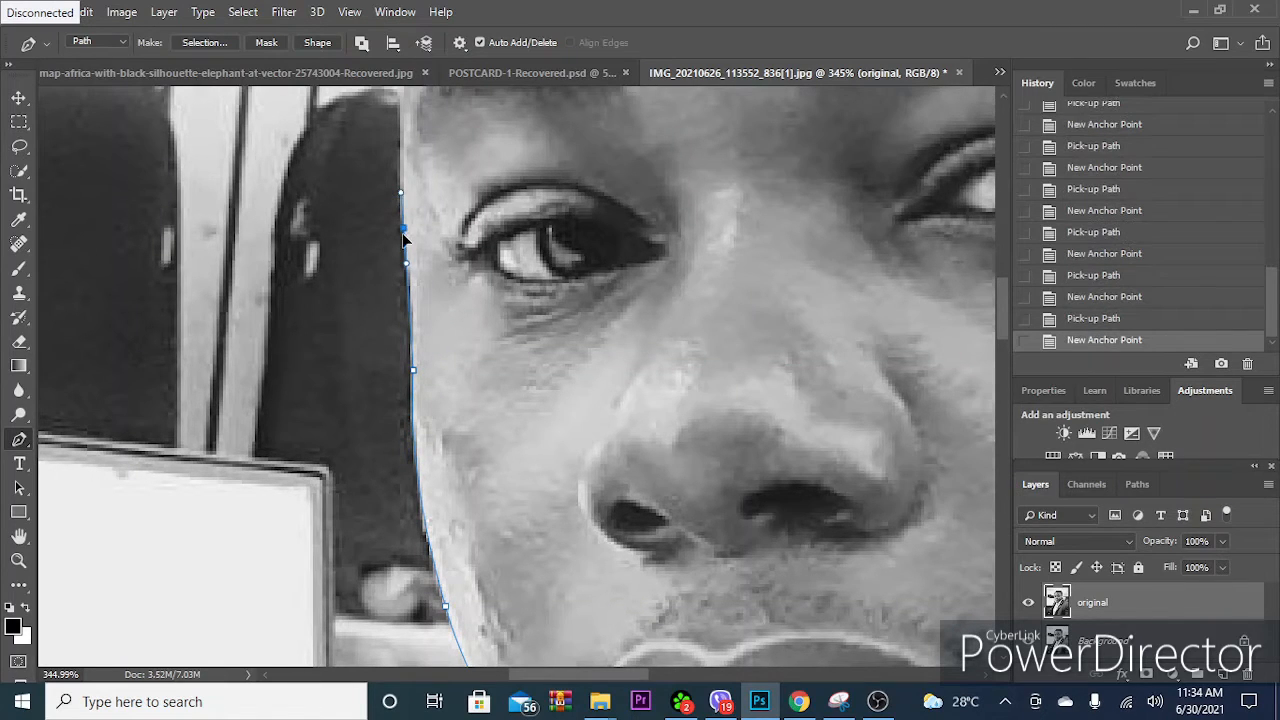
left_click(406, 230)
- Continue the path past the eyebrow to the forehead's edge, replacing a misplaced anchor point and removing the outgoing handle
scroll(405, 225, "up", 4)
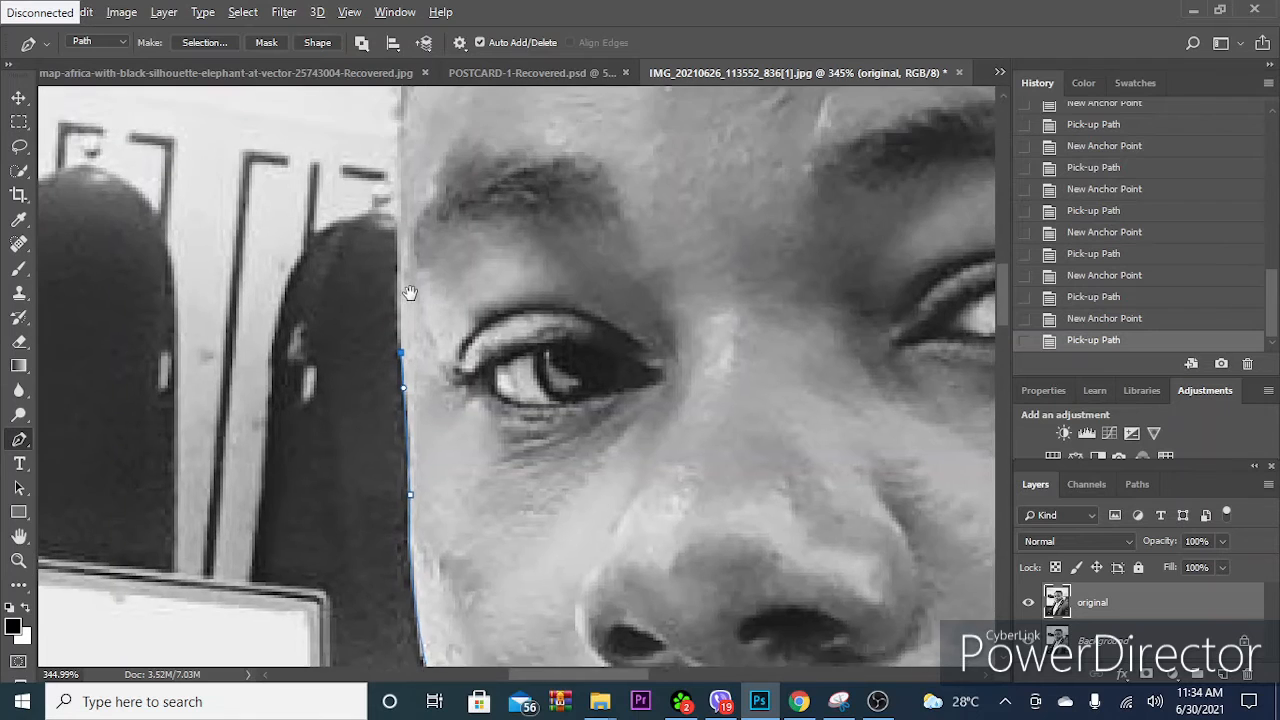
left_click_drag(392, 203, 394, 190)
key("ctrl+z")
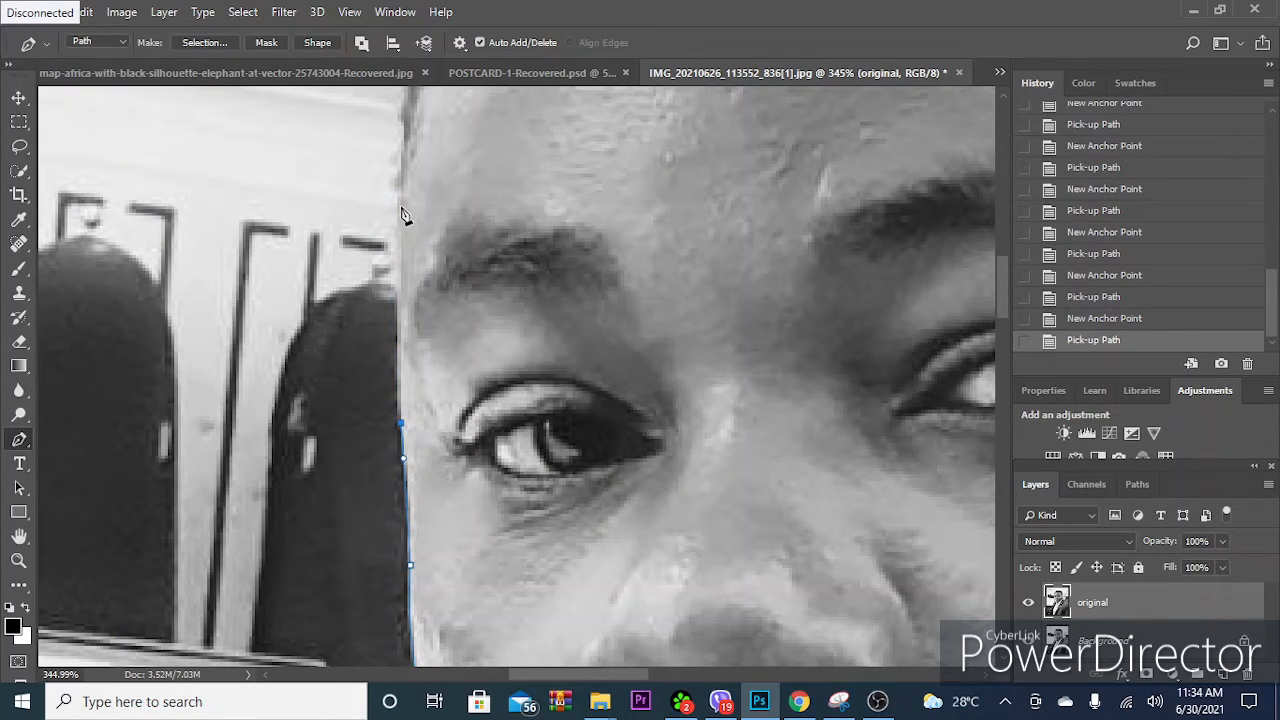
left_click_drag(400, 186, 405, 155)
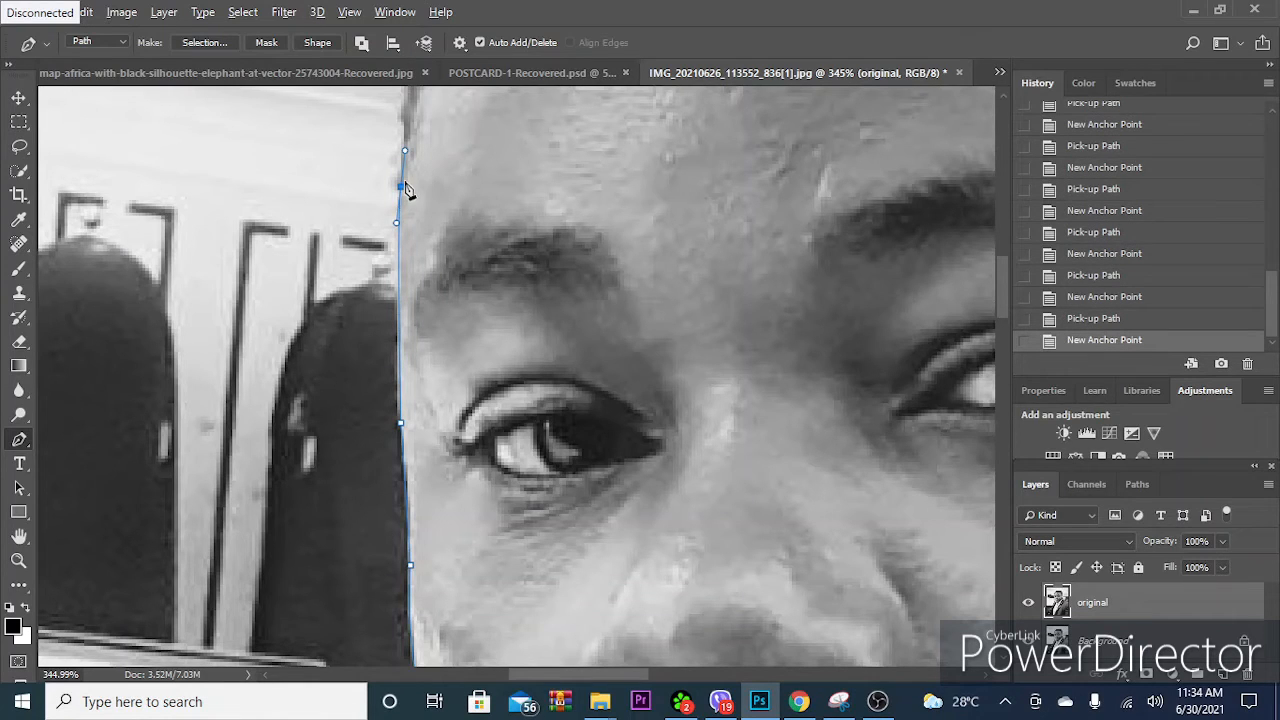
left_click(400, 187)
- Trace the forehead's edge up to the start of the hair, redoing the anchor point and removing its outgoing handle
left_click_drag(463, 183, 457, 289)
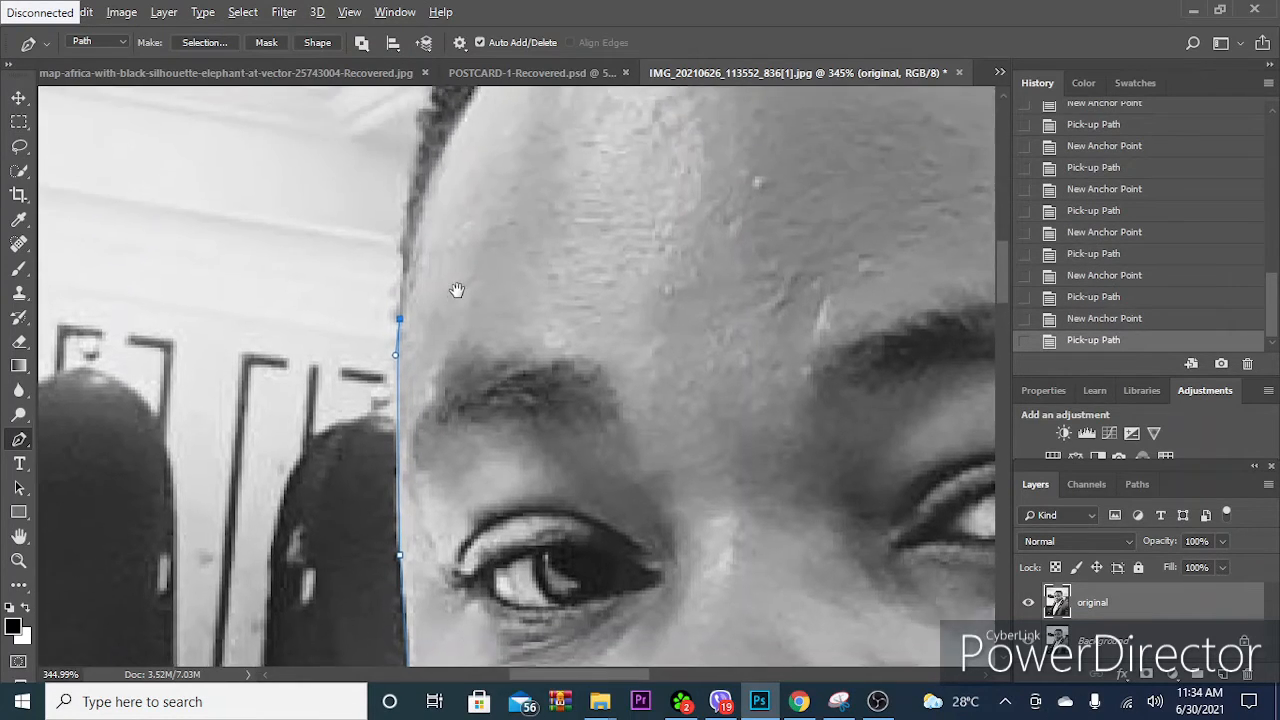
left_click_drag(413, 147, 366, 163)
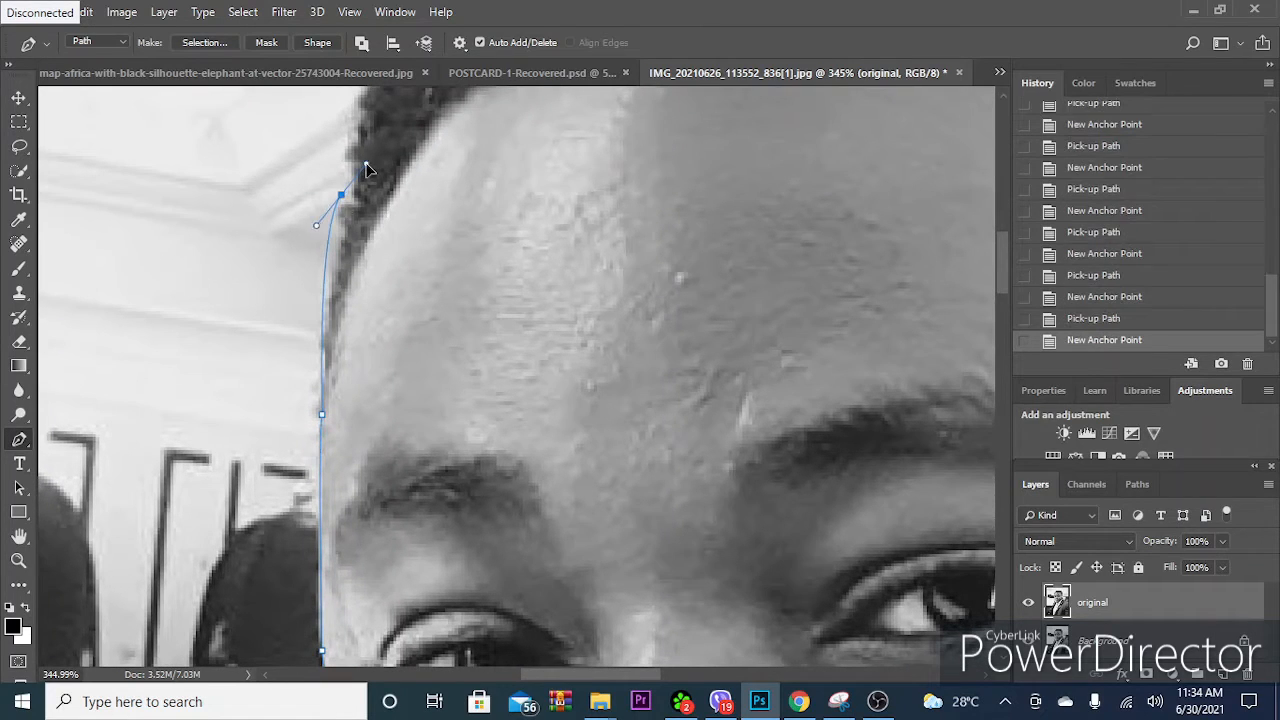
key("ctrl+z")
left_click_drag(345, 208, 353, 172)
left_click(345, 209, "alt")
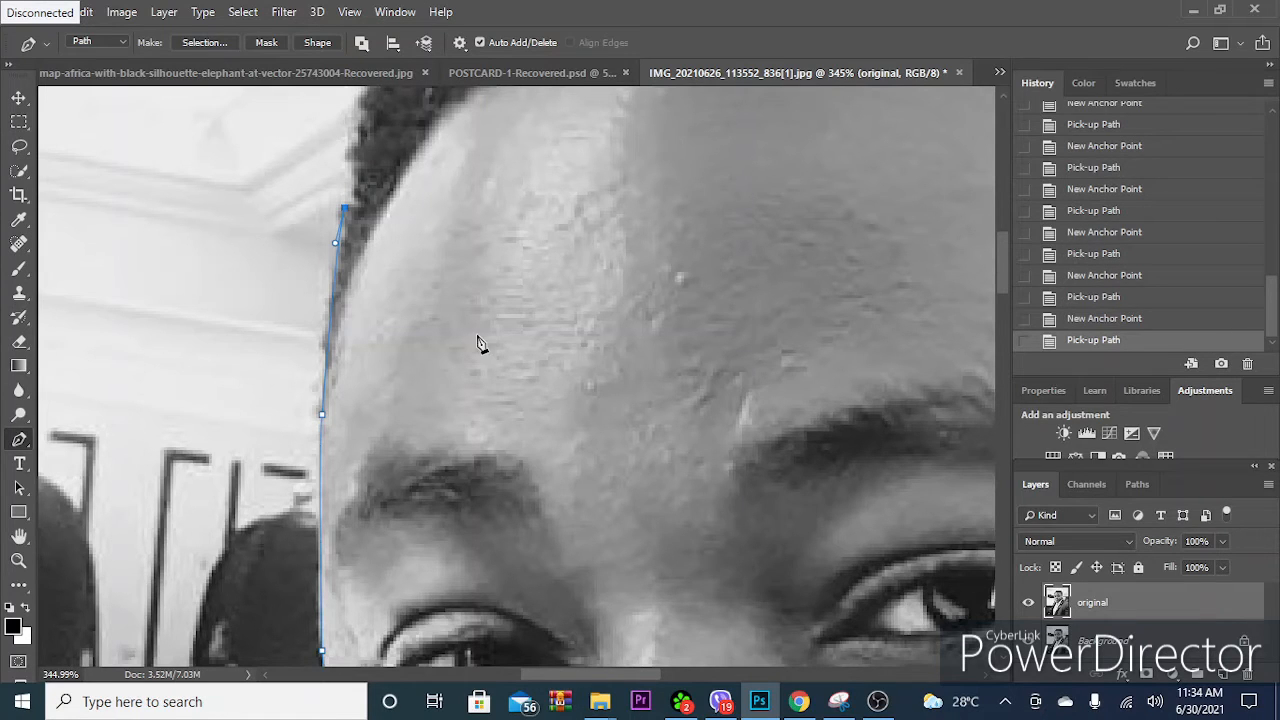
- Curve the path over the hair to the top of the head with one long segment, removing its outgoing handle
scroll(480, 340, "down", 2)
left_click_drag(447, 163, 397, 299)
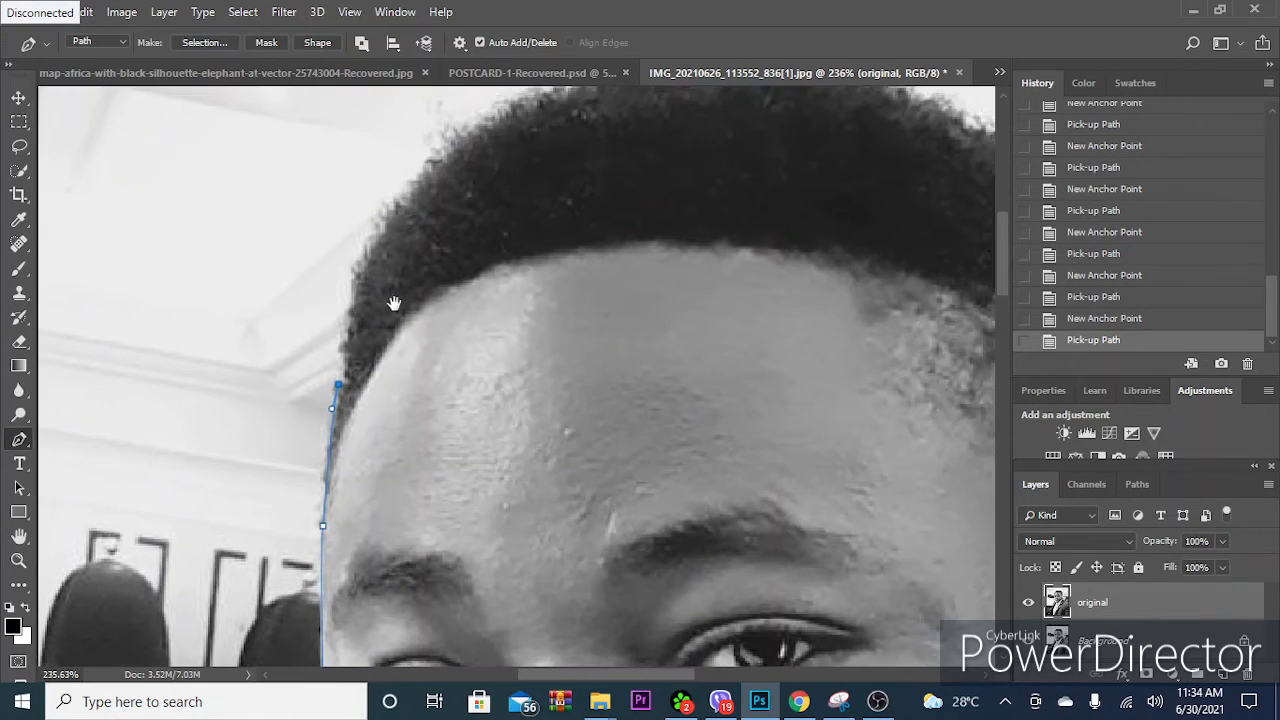
left_click_drag(365, 258, 424, 317)
scroll(462, 218, "down", 3)
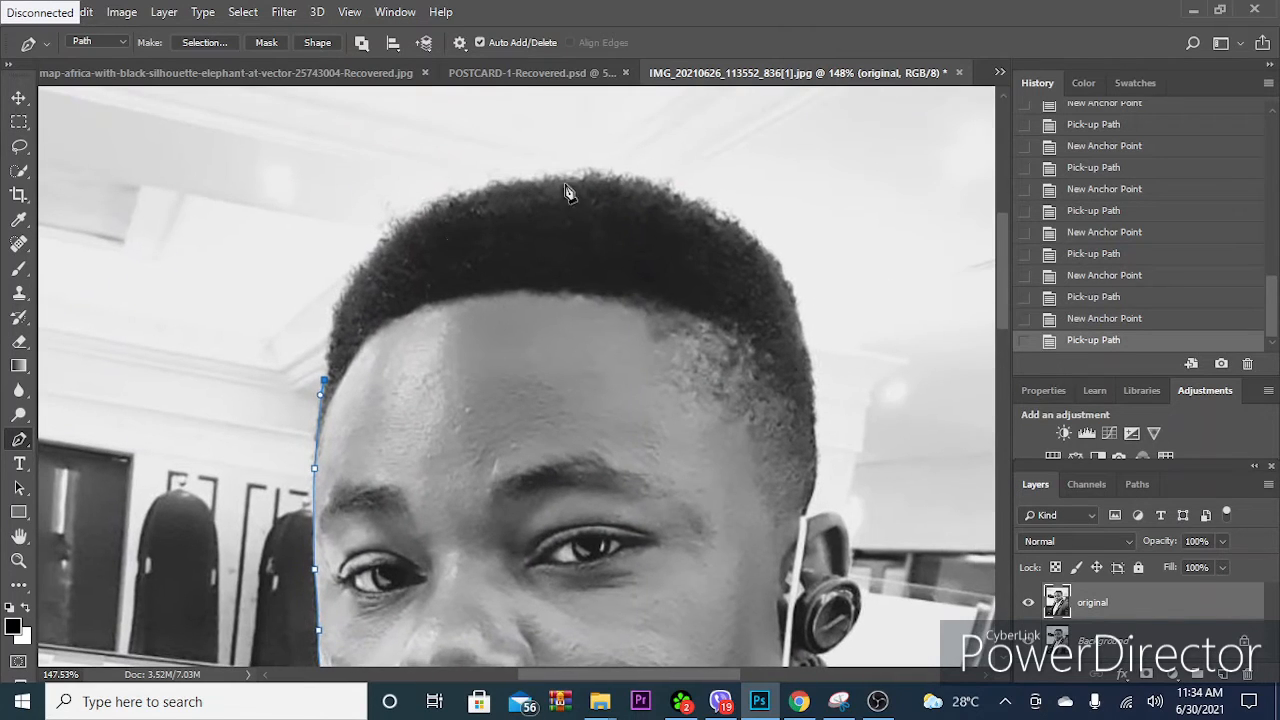
left_click_drag(600, 175, 903, 173)
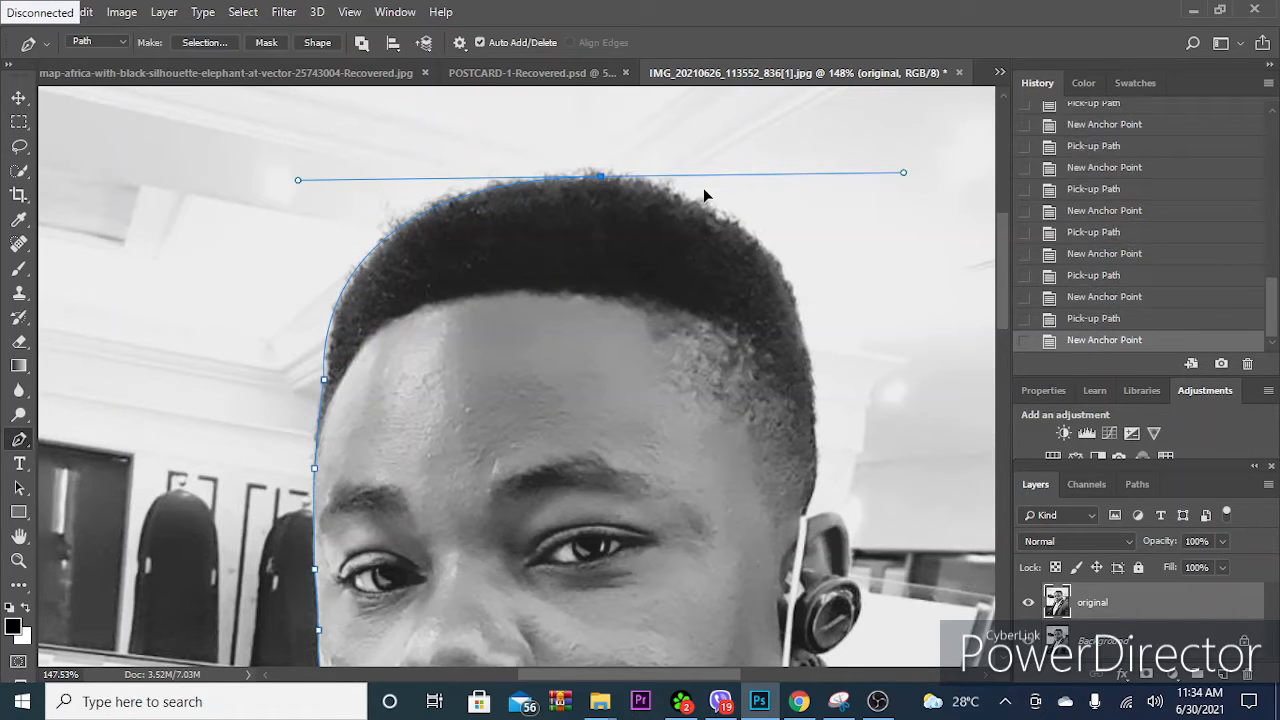
left_click(601, 178)
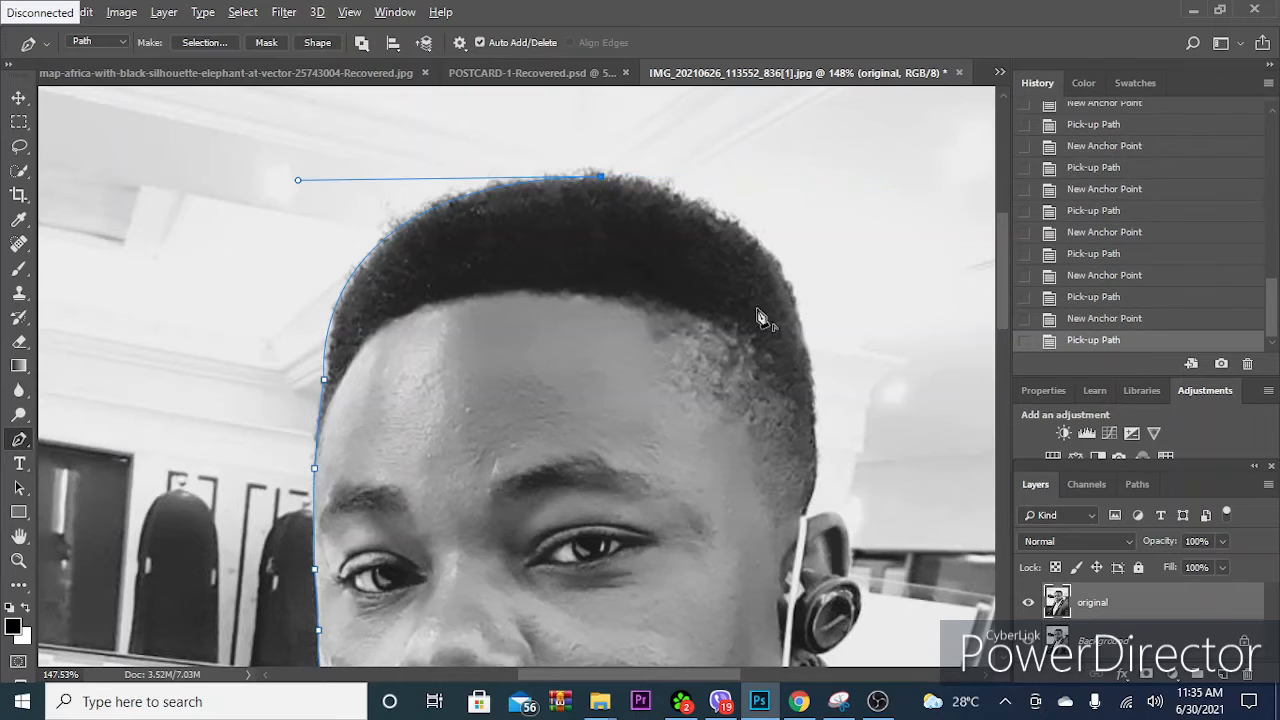
- Curve the path from the top of the head down to the far side of the hair, ending without an outgoing handle
left_click_drag(790, 314, 662, 290)
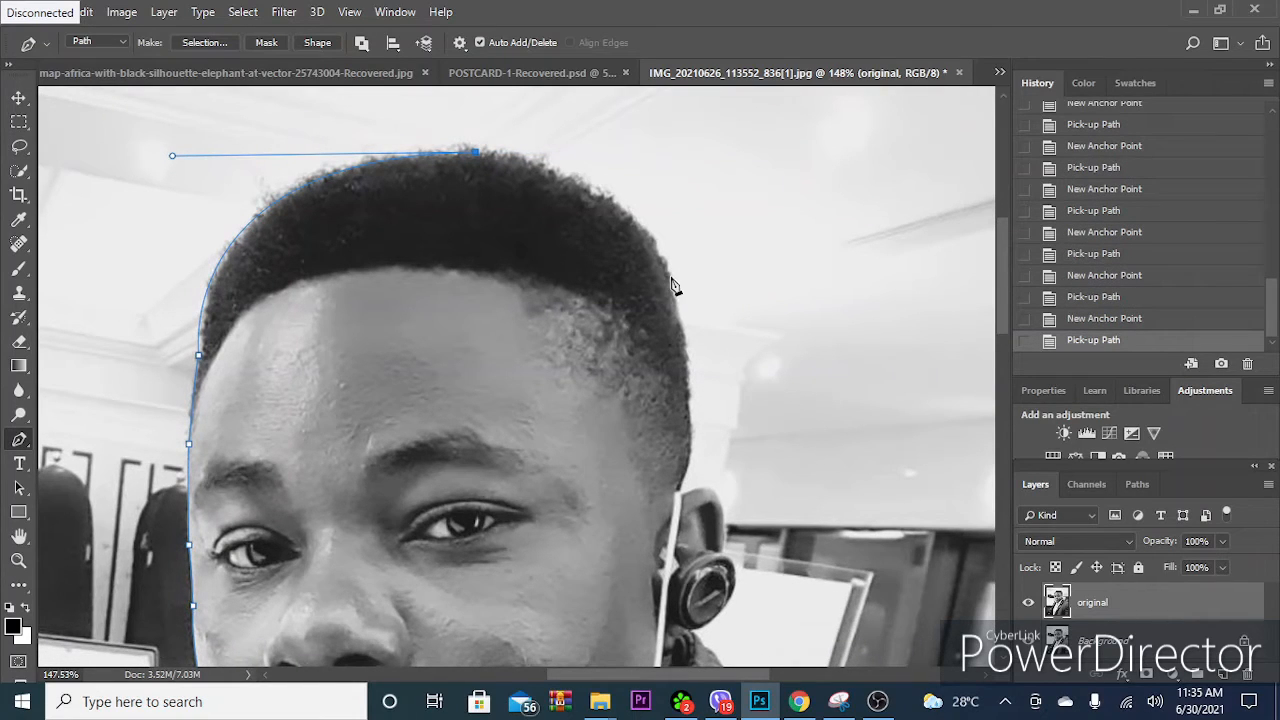
left_click_drag(668, 284, 729, 418)
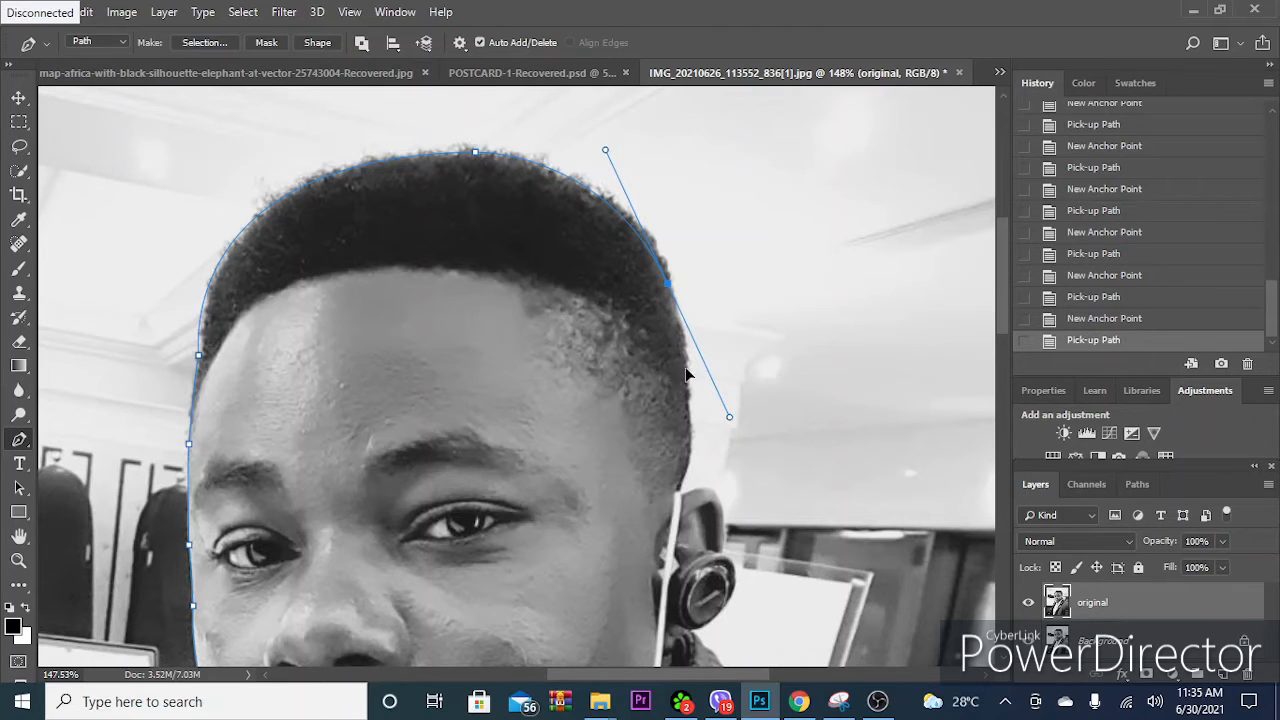
left_click(668, 290)
- Trace the hair's side edge down to just above the ear, removing the last anchor point's outgoing handle
left_click_drag(688, 433, 672, 332)
scroll(670, 366, "up", 3)
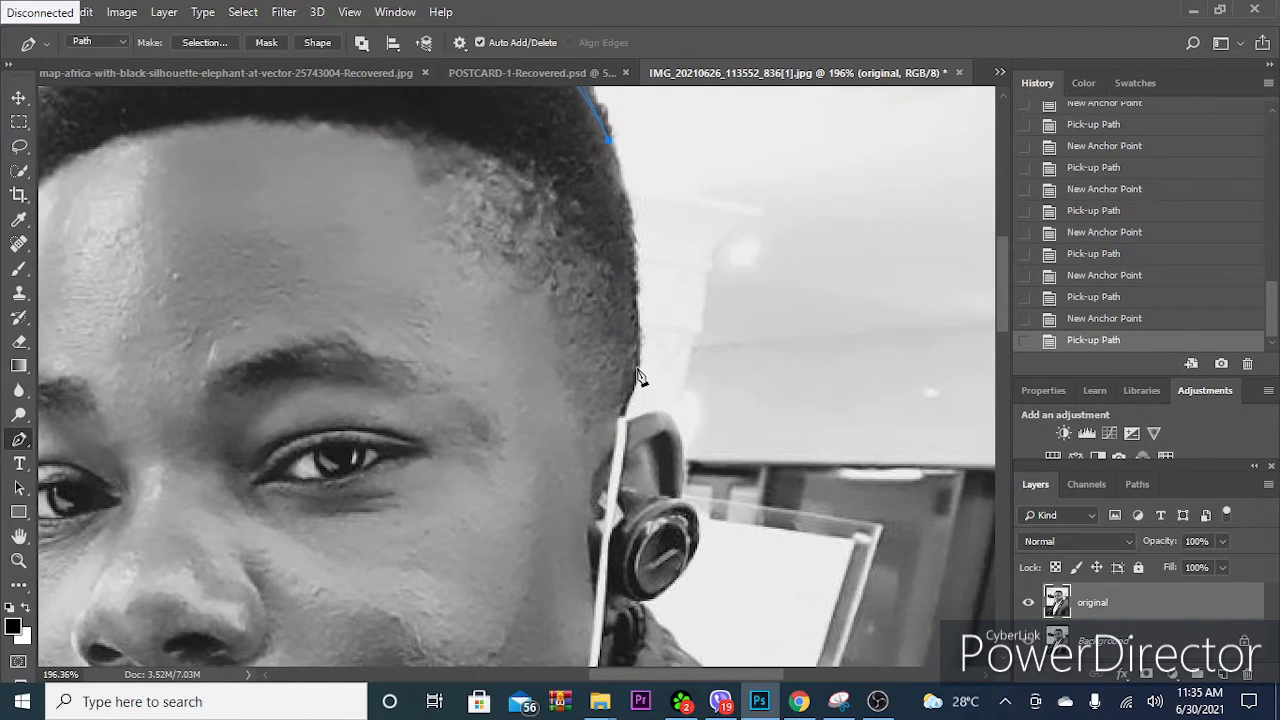
left_click_drag(638, 370, 625, 535)
left_click(625, 533)
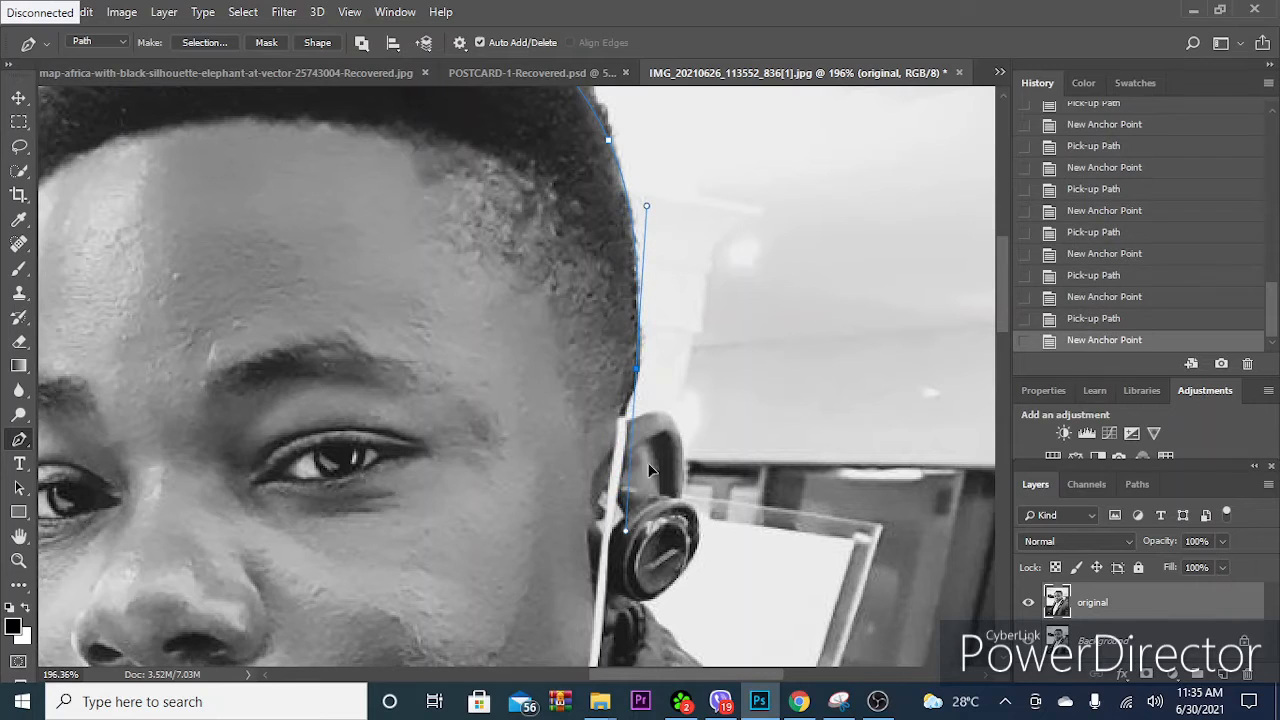
left_click(637, 371)
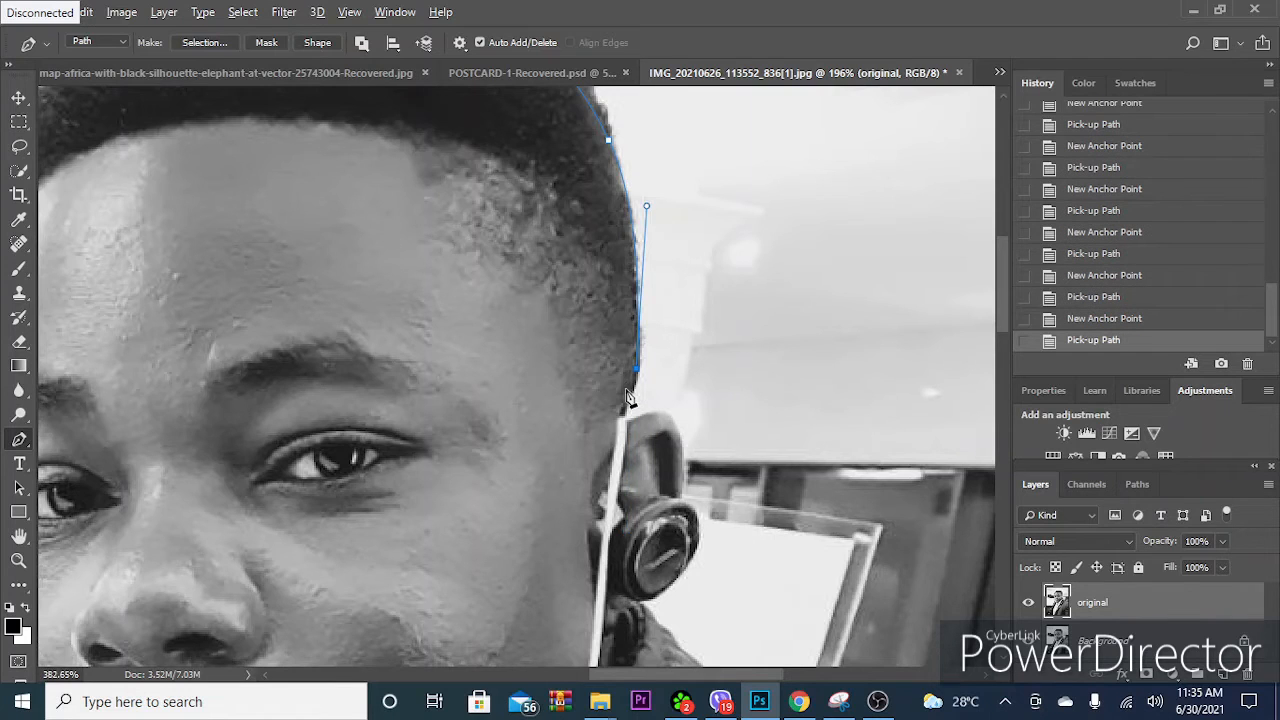
- Carry the path past the hair's lower tip and around the ear's outer rim to the earbud, ending without an outgoing handle
scroll(634, 380, "up", 3)
left_click_drag(627, 433, 591, 398)
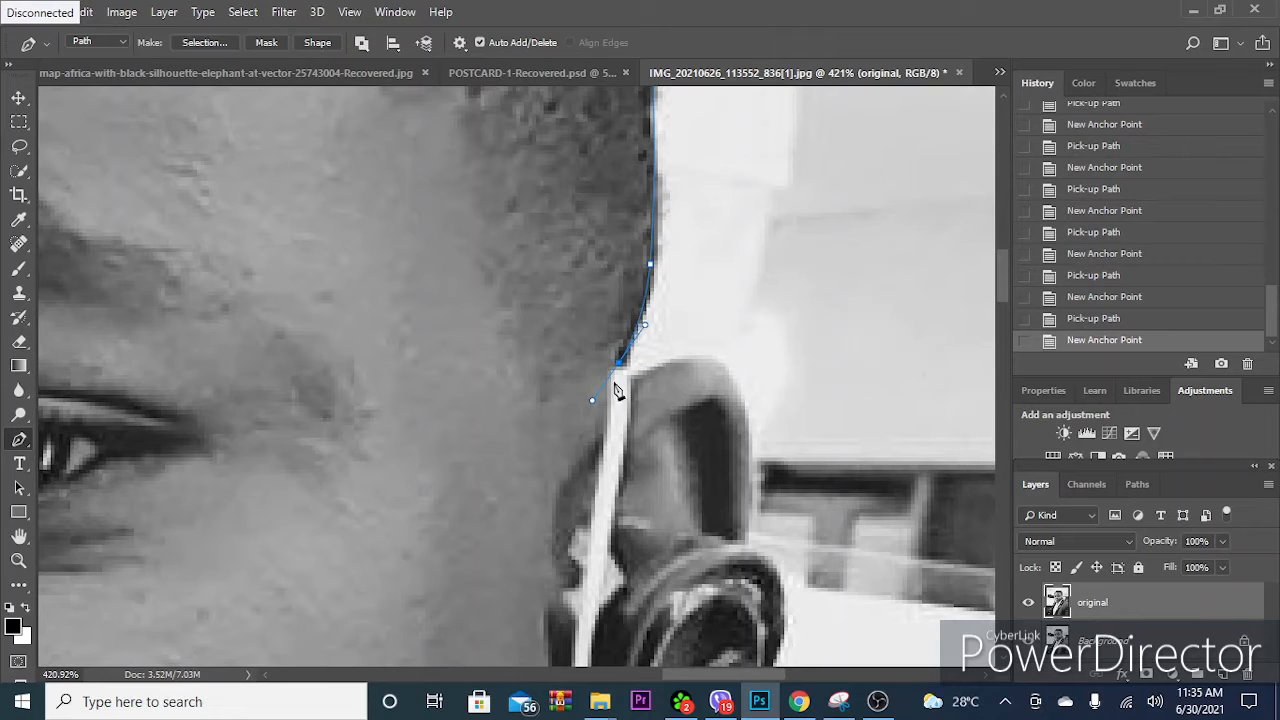
left_click_drag(619, 363, 686, 348)
left_click(650, 367)
left_click_drag(733, 385, 625, 389)
left_click(733, 385, "alt")
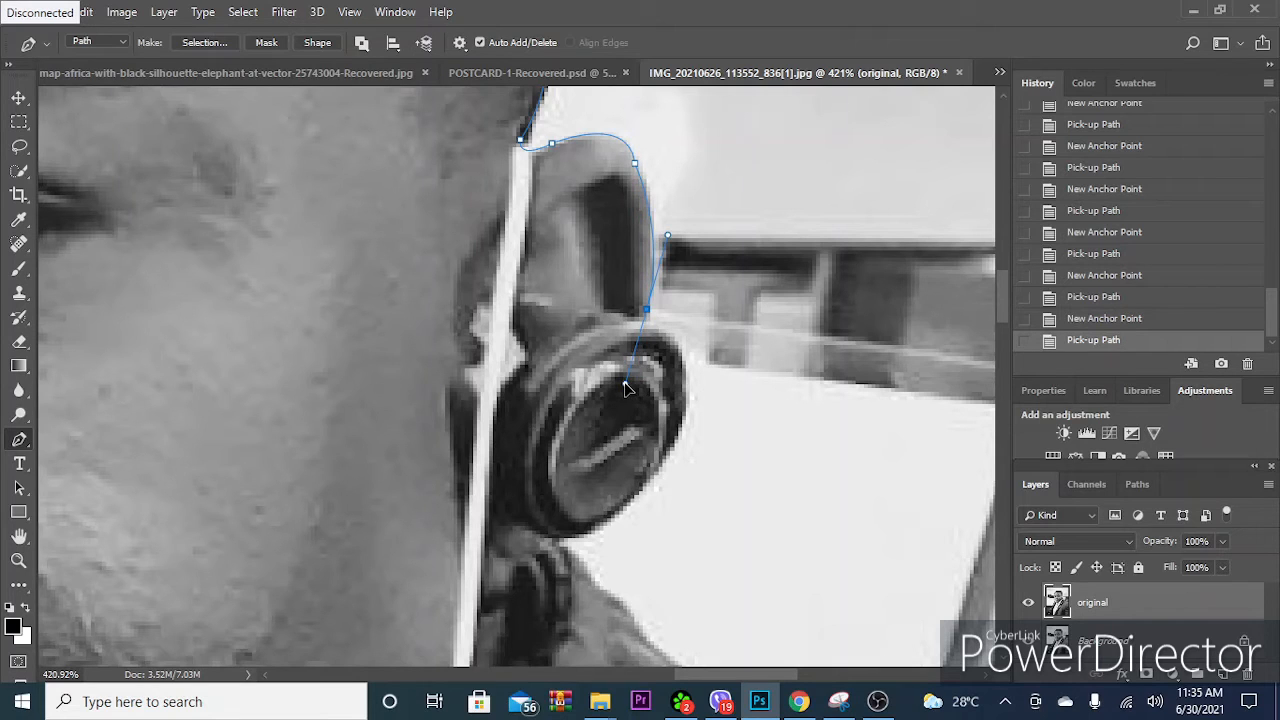
left_click(646, 310, "alt")
- Trace the earbud's round outer edge down to where it meets the neck, removing the last outgoing handle
left_click(646, 321)
left_click(686, 376)
left_click(683, 418)
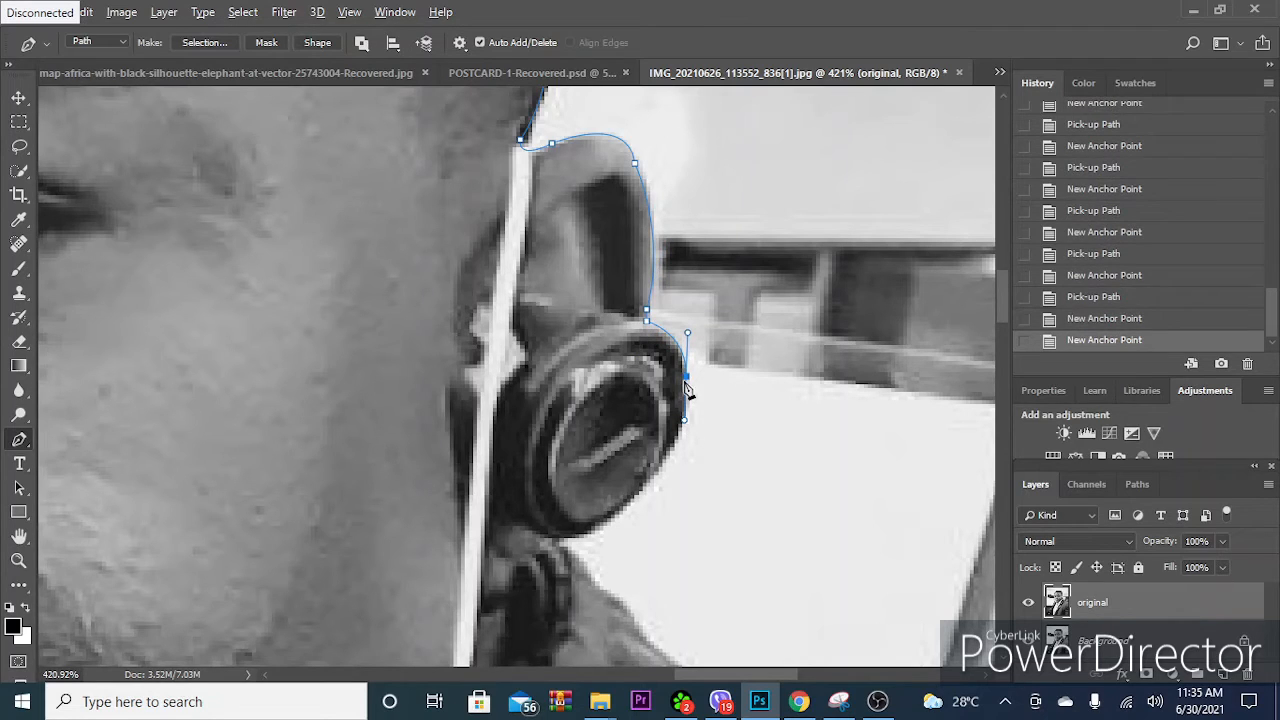
left_click_drag(555, 540, 423, 577)
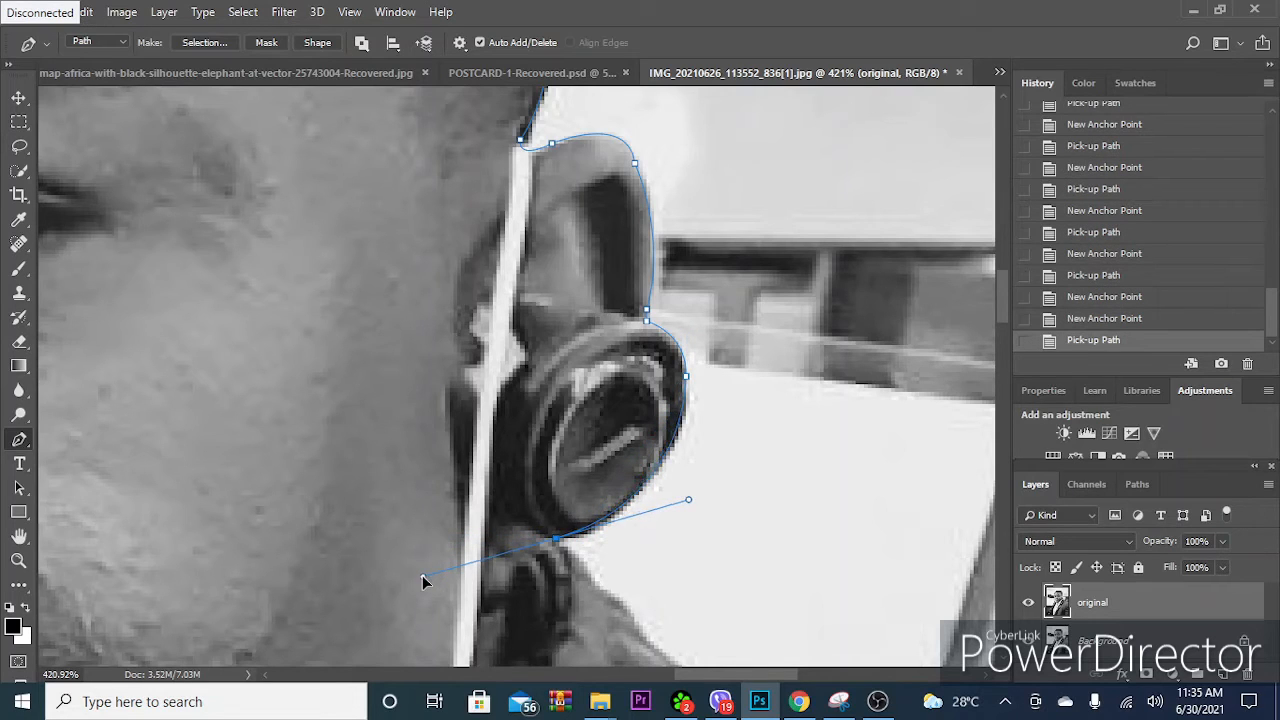
left_click(557, 541)
- Trace the neck's uneven edge against the white background from the earbud down to just above the jacket collar
left_click_drag(609, 591, 591, 289)
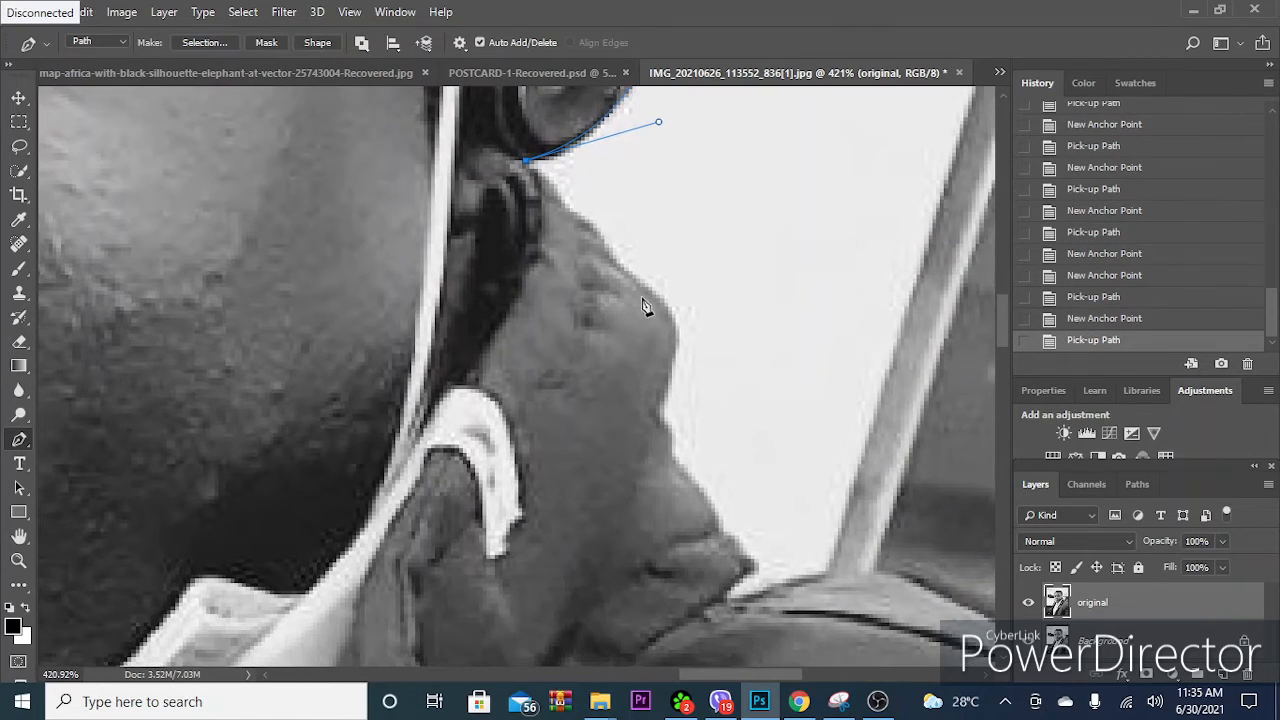
left_click_drag(668, 318, 663, 376)
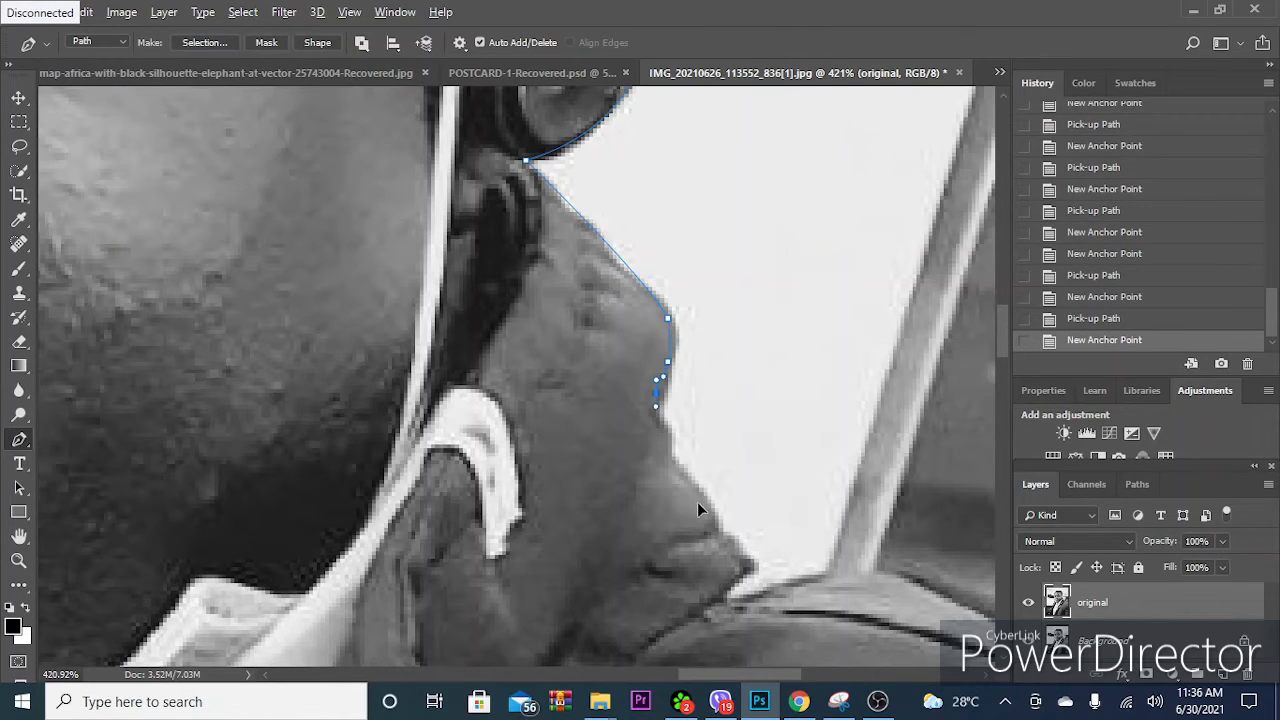
left_click_drag(695, 499, 741, 553)
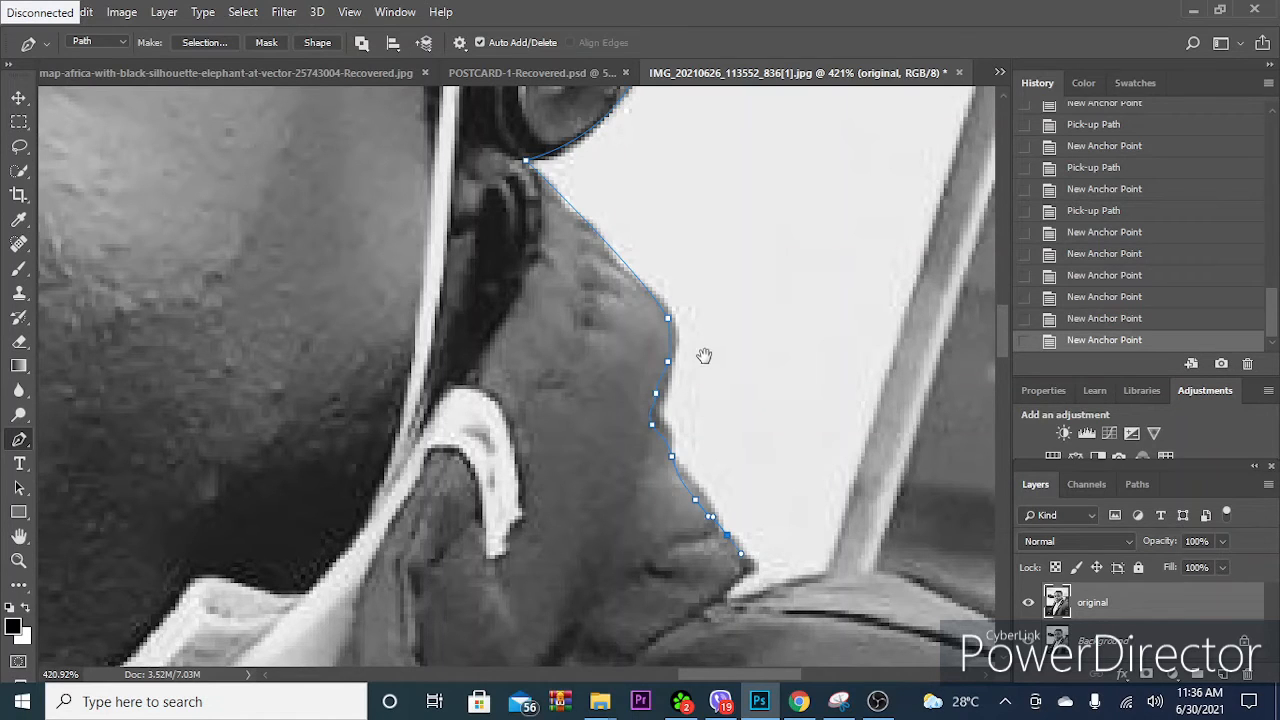
left_click_drag(777, 540, 537, 322)
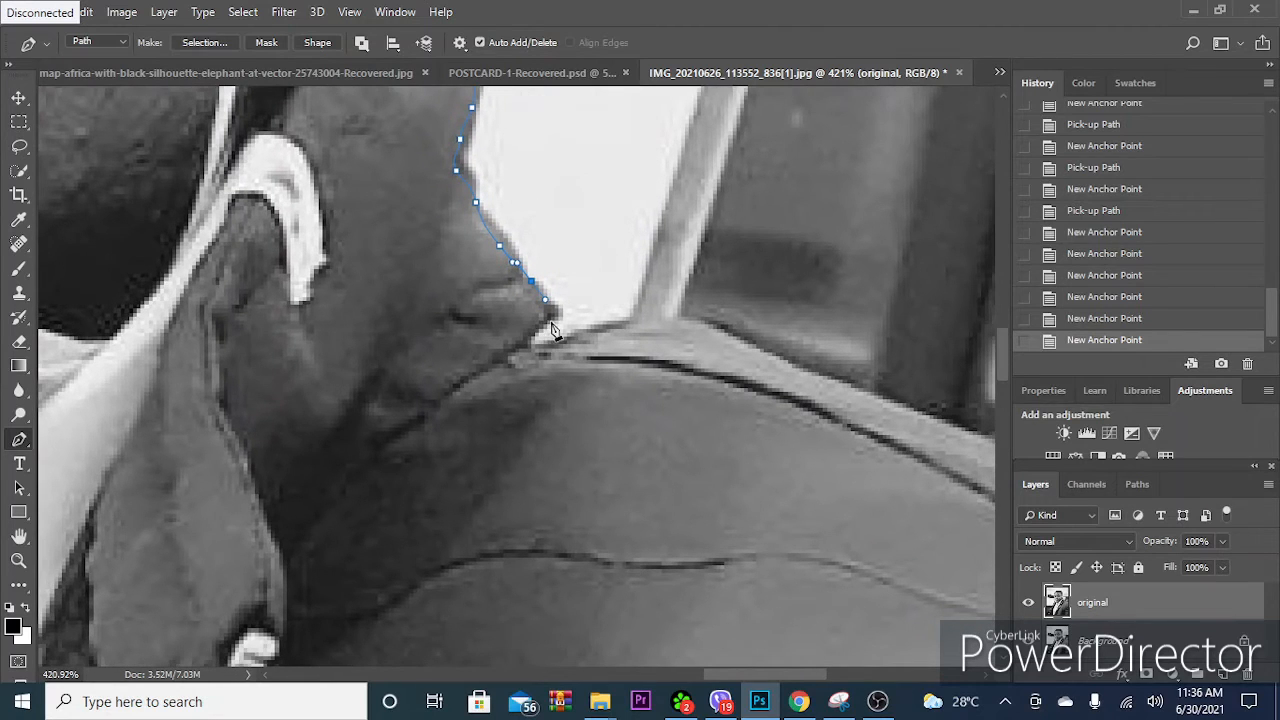
- Trace around the neck's pointed tip and the small notch below it onto the jacket collar's upper edge
left_click(555, 314)
left_click(530, 328)
mouse_move(579, 332)
left_mouse_down()
mouse_move(607, 323)
mouse_move(589, 328)
left_mouse_up()
left_click(580, 332)
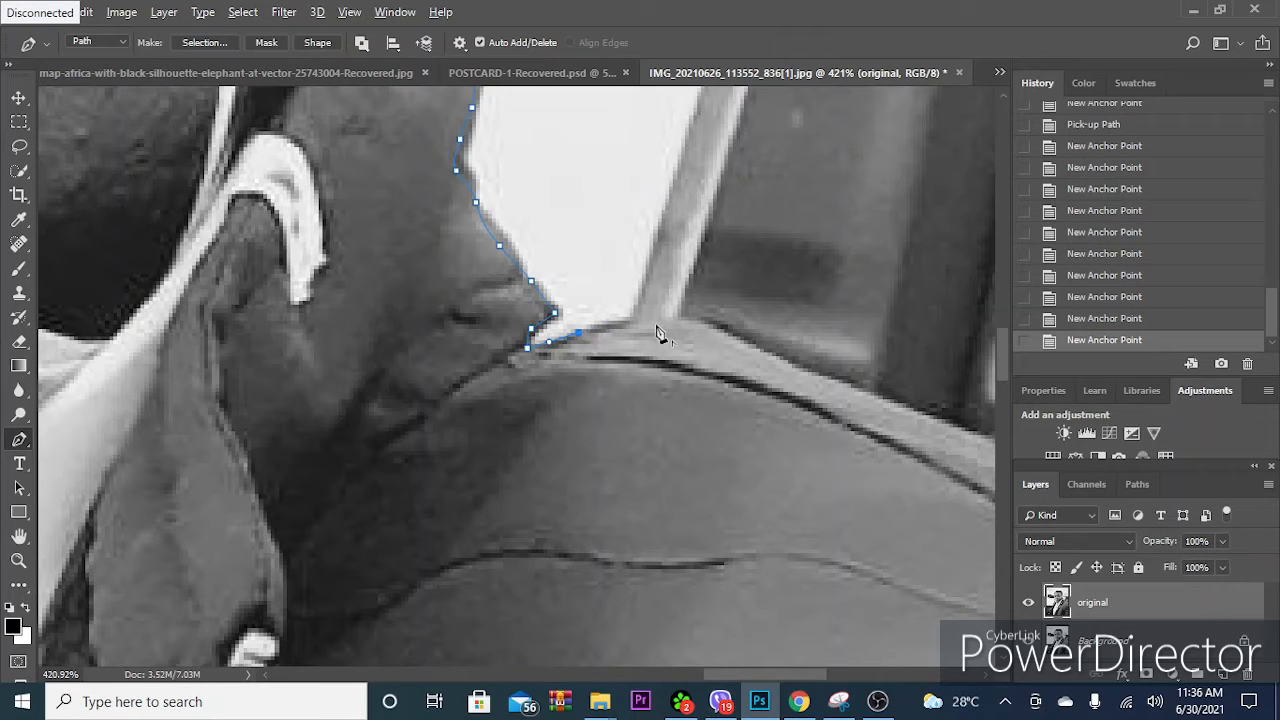
- Continue the path along the jacket's shoulder line to the photo's edge, undoing and re-placing a misplaced anchor point on the slope
left_click_drag(835, 405, 668, 314)
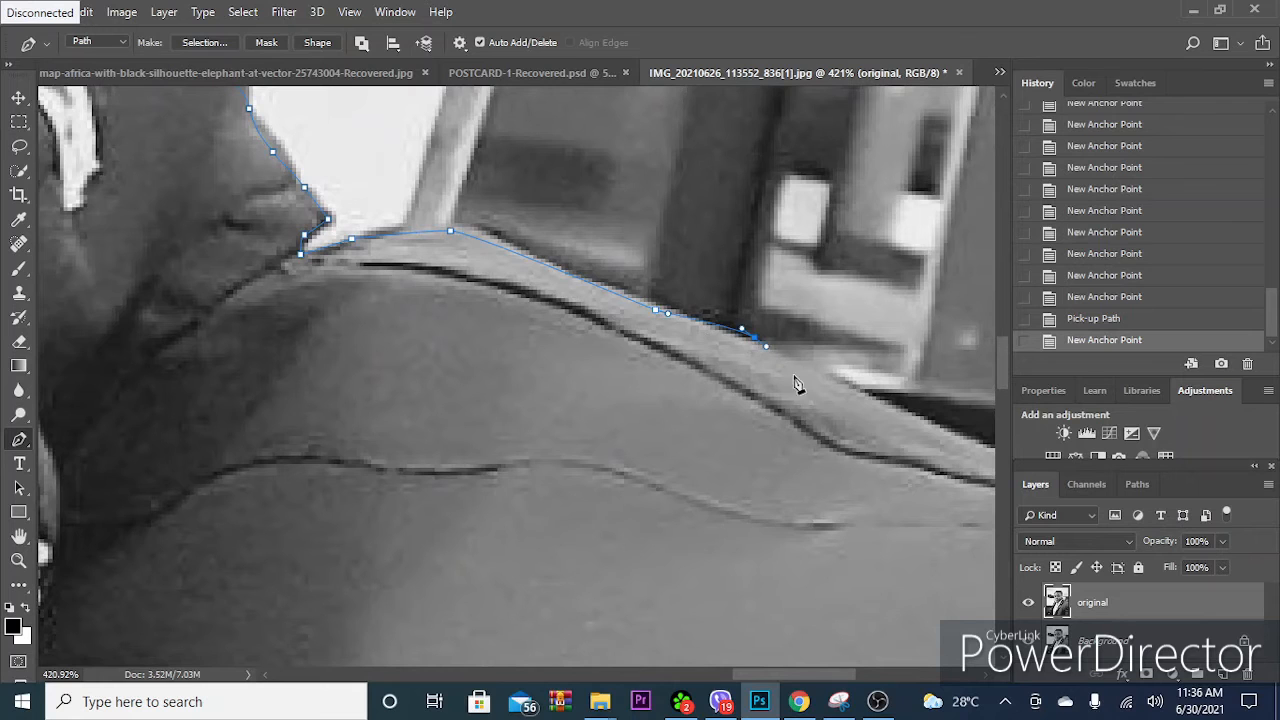
key("ctrl+z")
left_click_drag(785, 357, 789, 359)
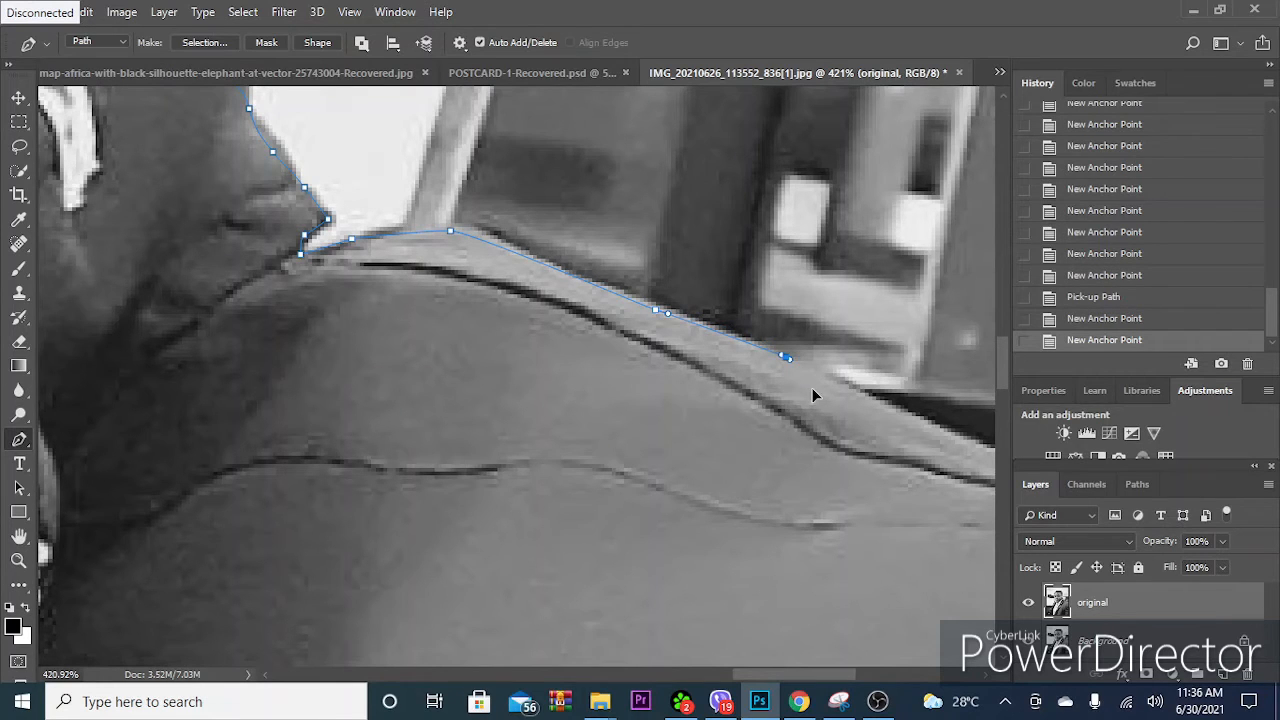
scroll(811, 394, "down", 6)
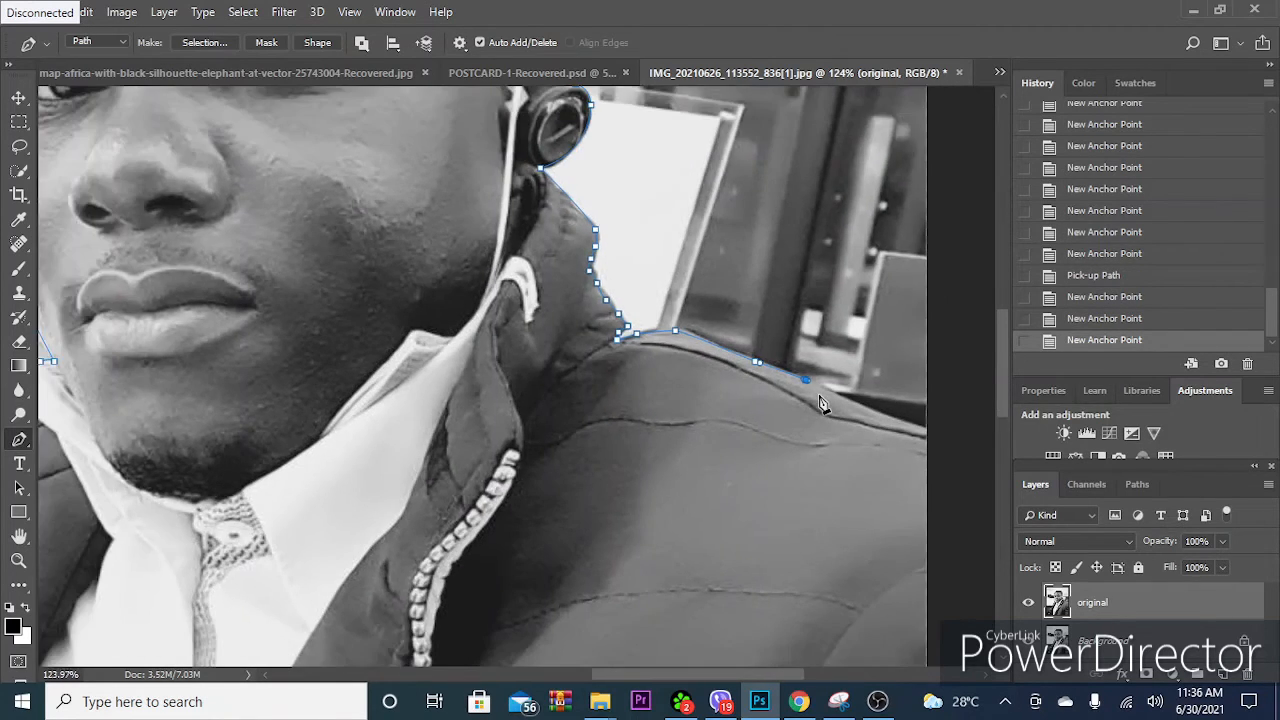
scroll(820, 403, "down", 4)
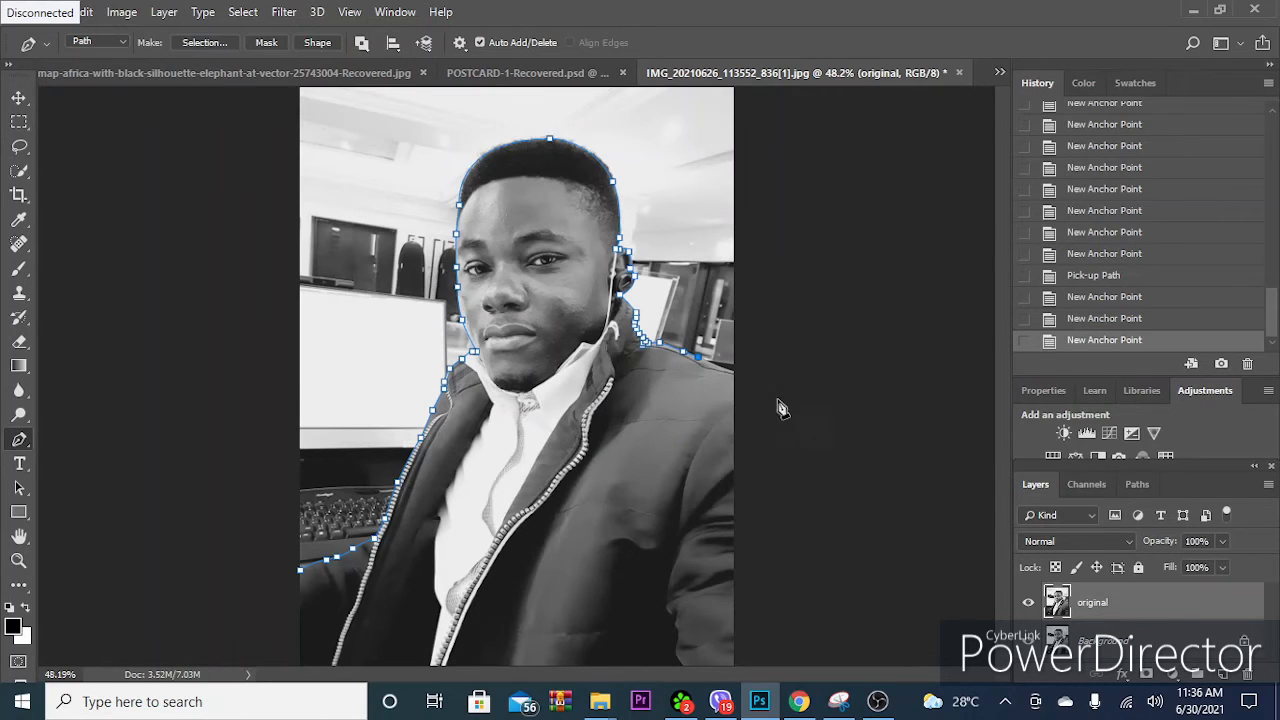
scroll(730, 394, "up", 4)
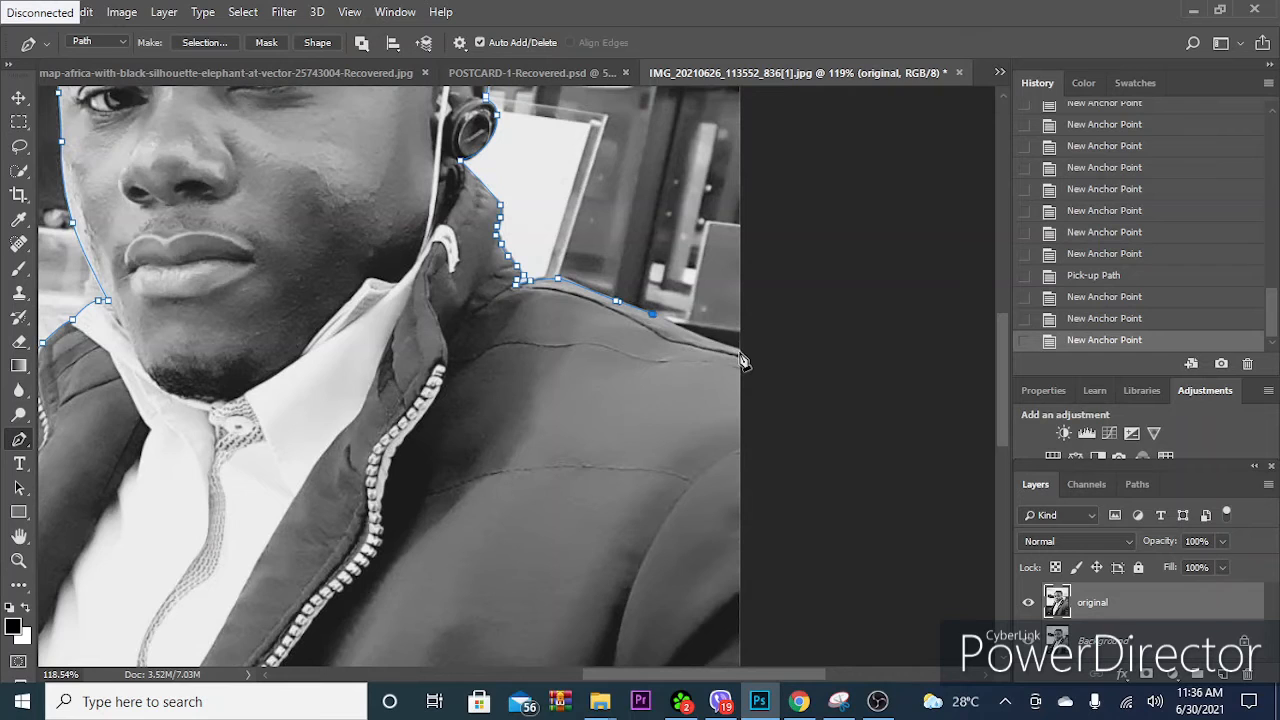
left_click(738, 351)
- Loop the path outside the canvas around the upper background and close it at its starting point by the lower sleeve
scroll(762, 362, "down", 4)
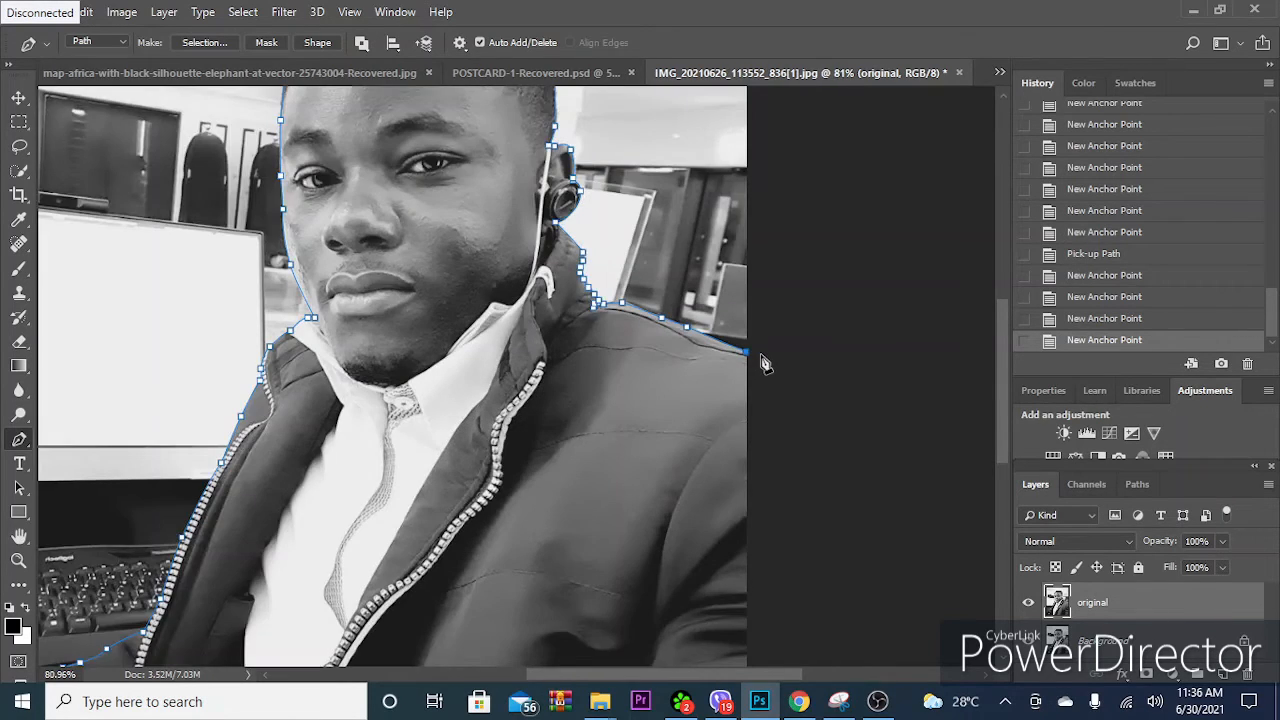
scroll(767, 366, "down", 1)
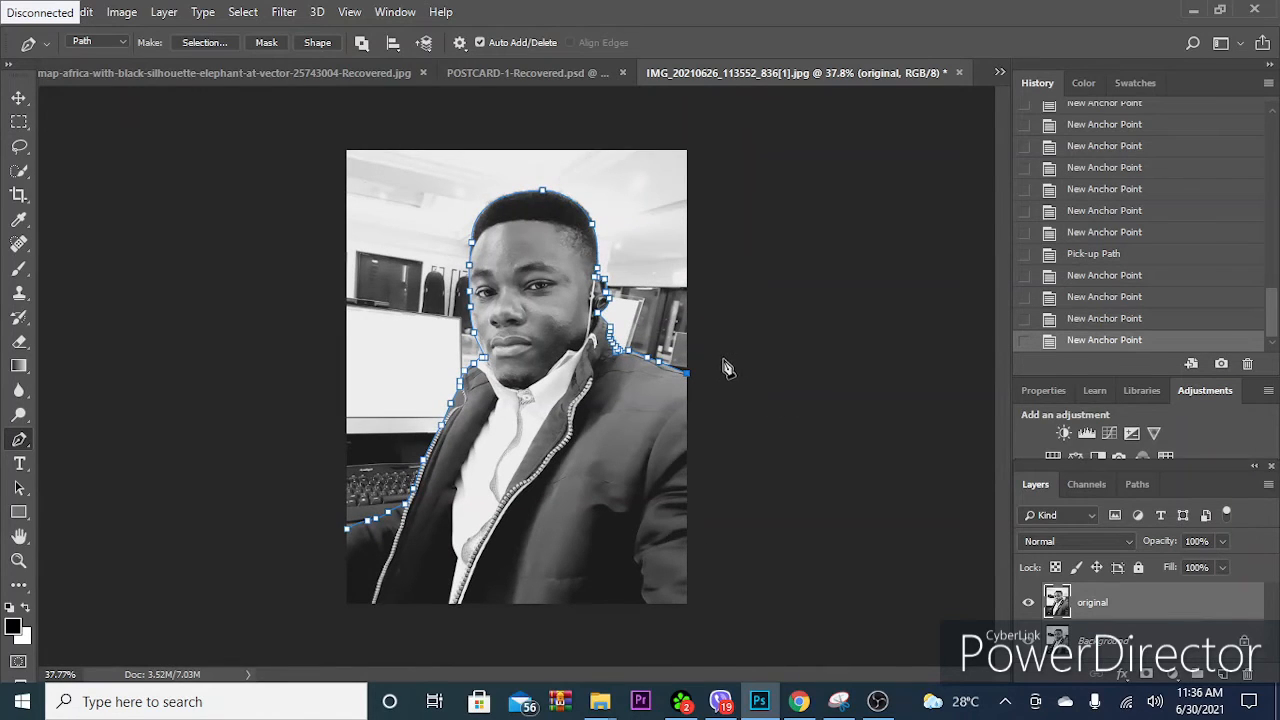
left_click_drag(780, 352, 797, 300)
left_click_drag(760, 143, 732, 133)
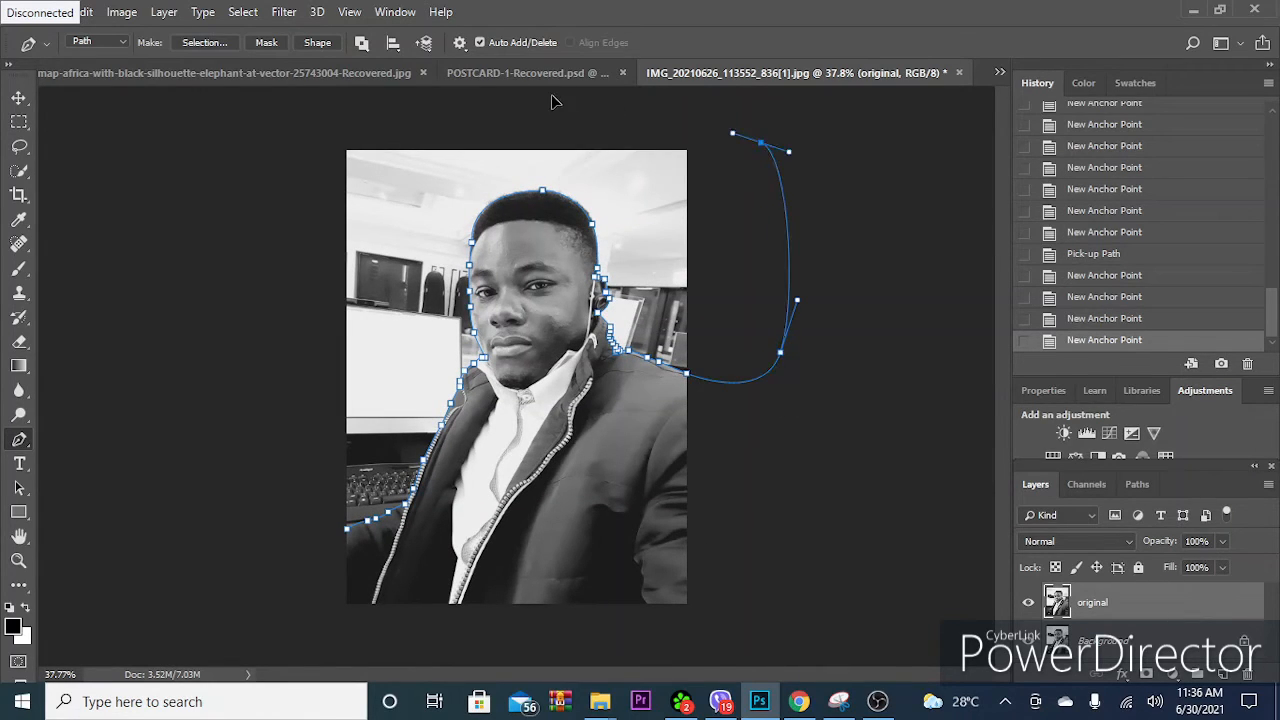
left_click_drag(516, 96, 487, 99)
left_click_drag(293, 116, 278, 140)
left_click_drag(231, 223, 231, 252)
left_click_drag(231, 397, 239, 431)
left_click(323, 543)
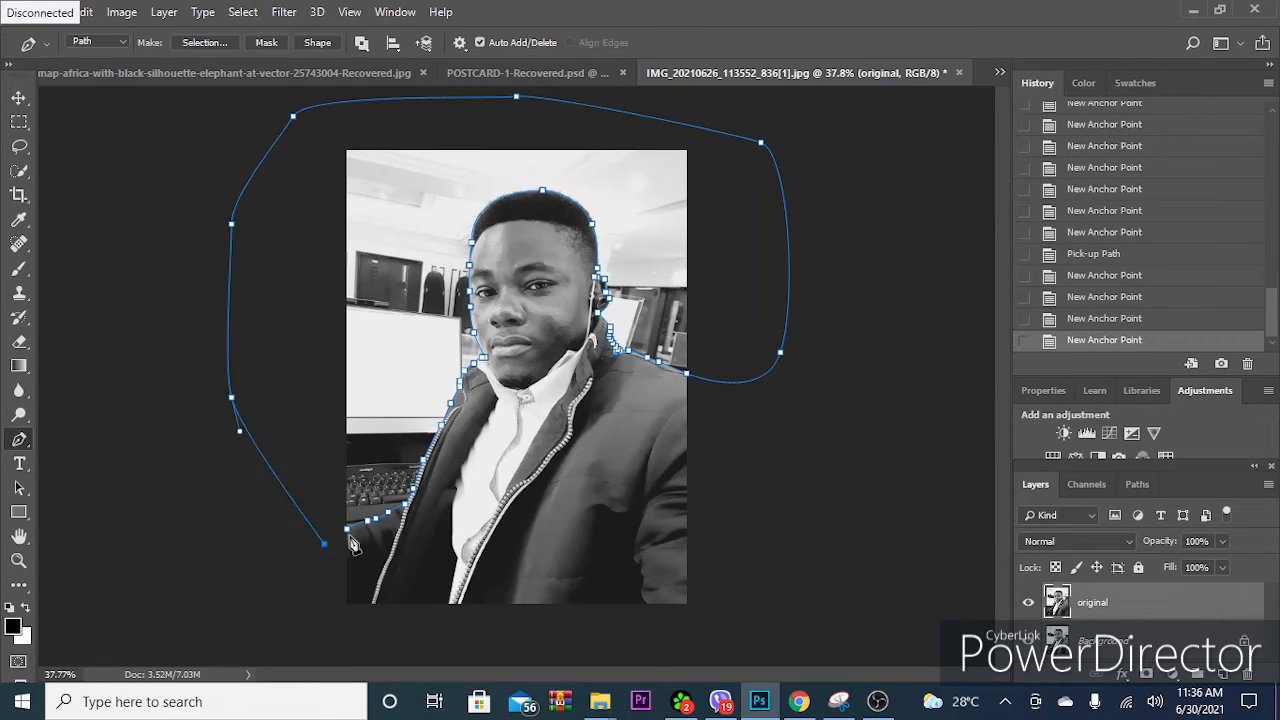
left_click(348, 531)
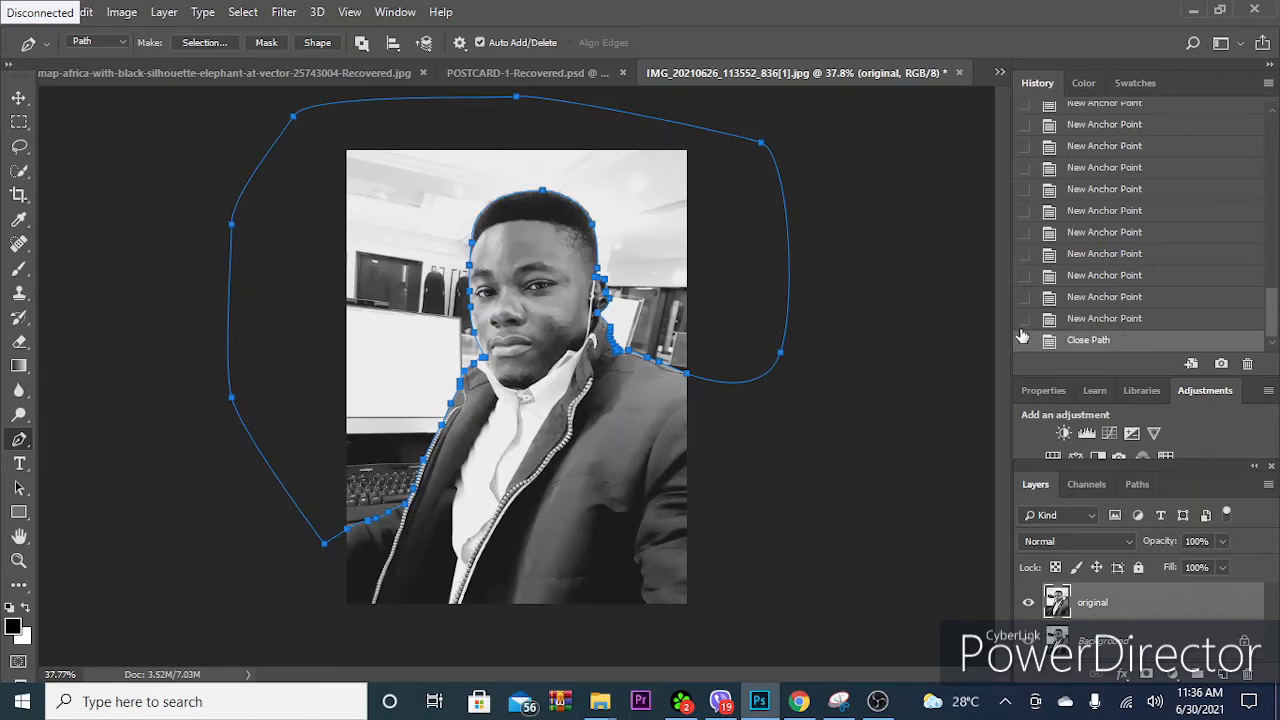
- Convert the path into a new selection with a 3-pixel feather, delete the selected background, and check the cut-out with the Background layer hidden
left_click(205, 43)
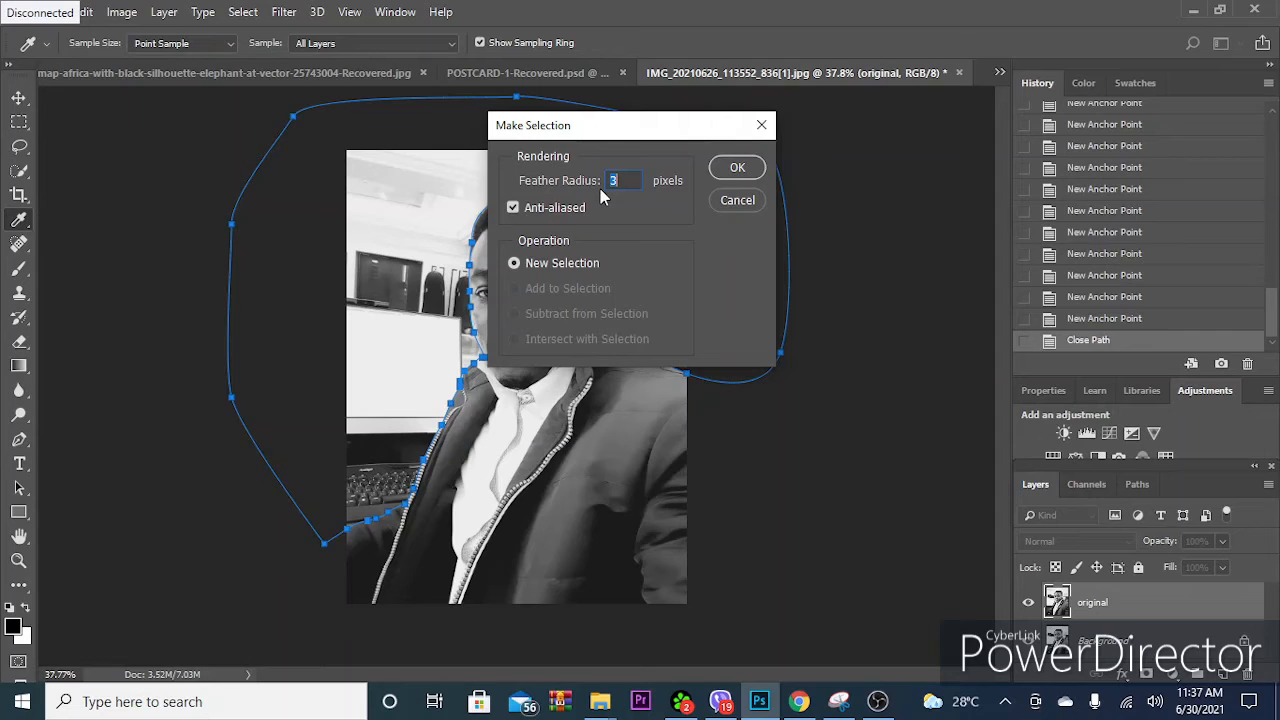
left_click(738, 169)
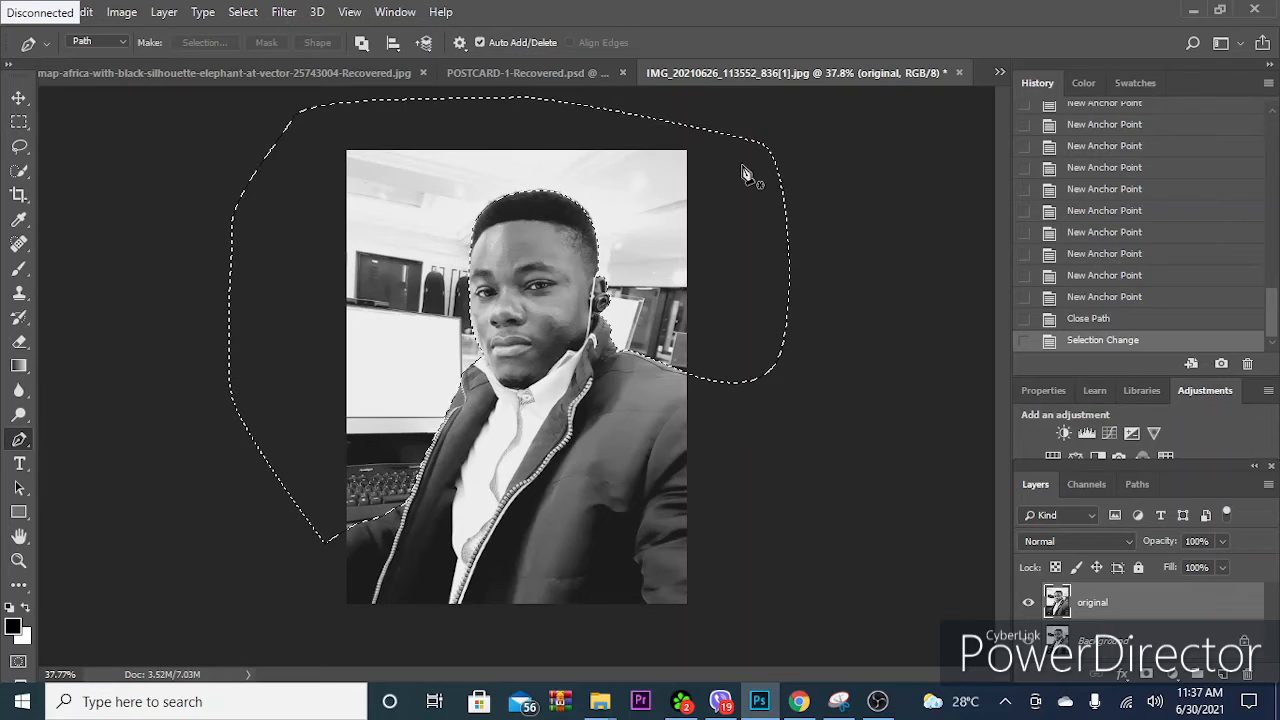
key("Delete")
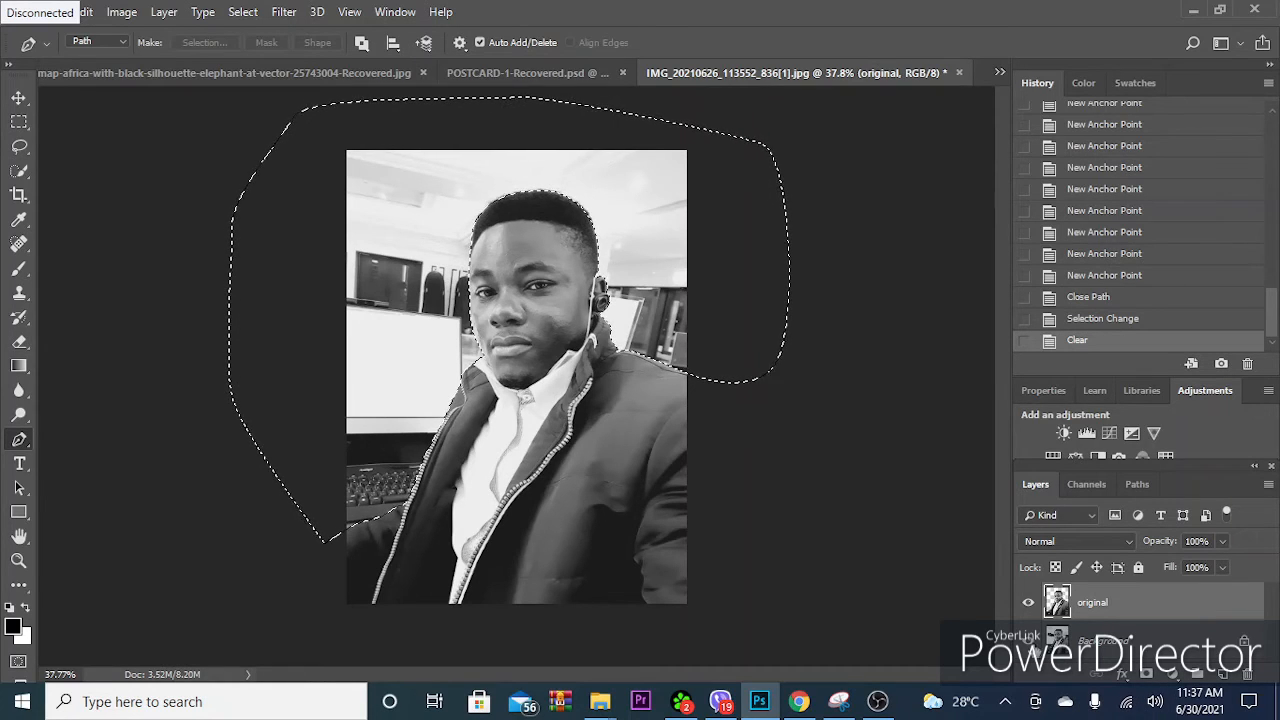
left_click(1028, 641)
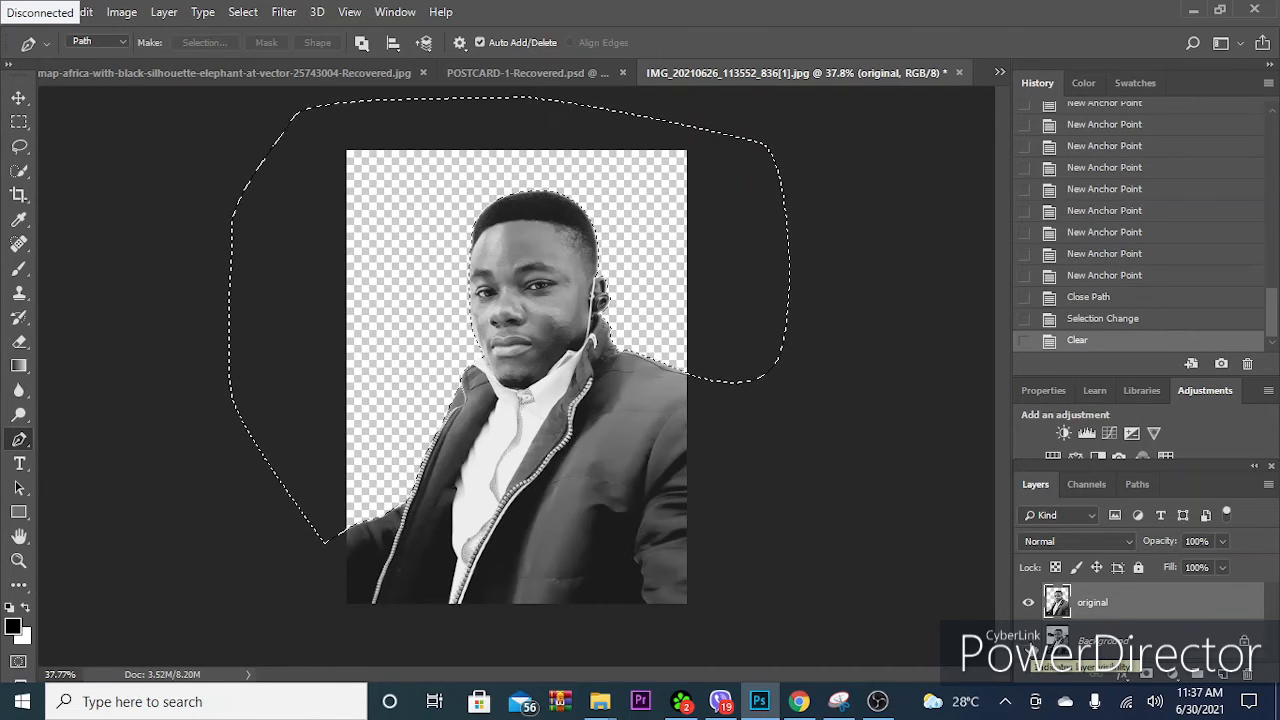
left_click(1028, 641)
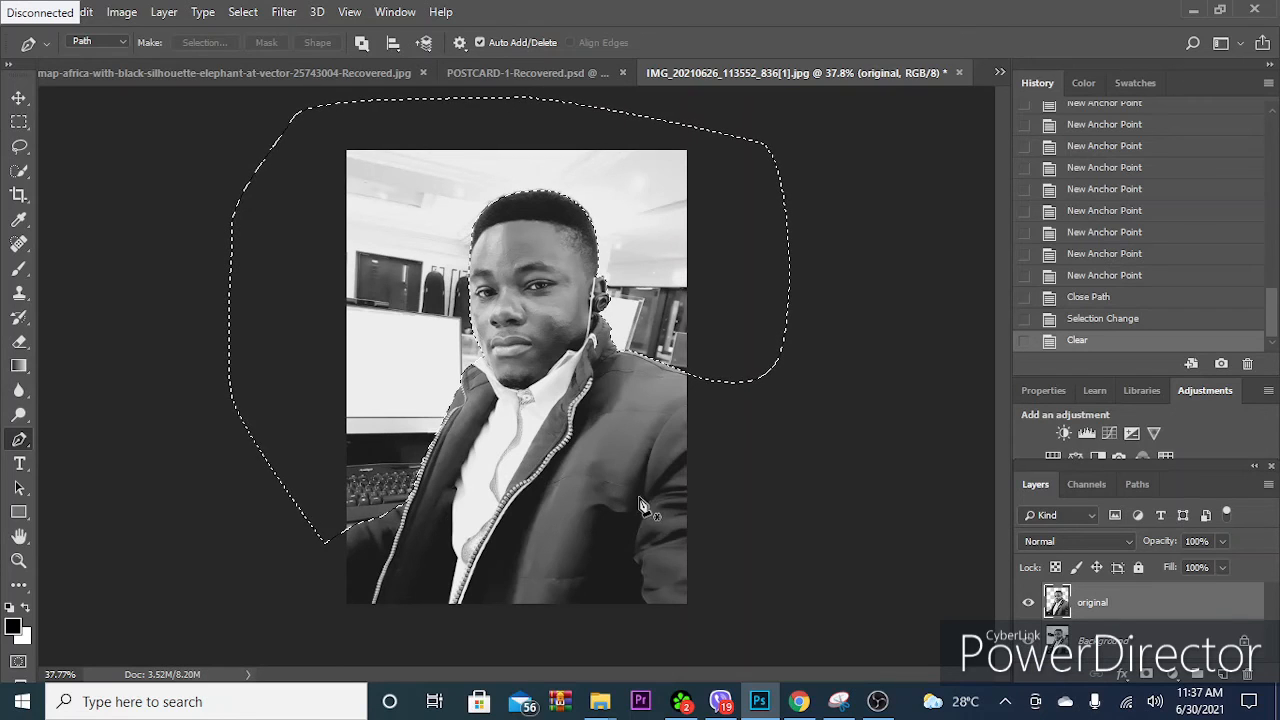
- Revert the history to where the path ends at the shoulder on the photo's edge, discarding the background deletion, selection and outer loop
left_click(1089, 296)
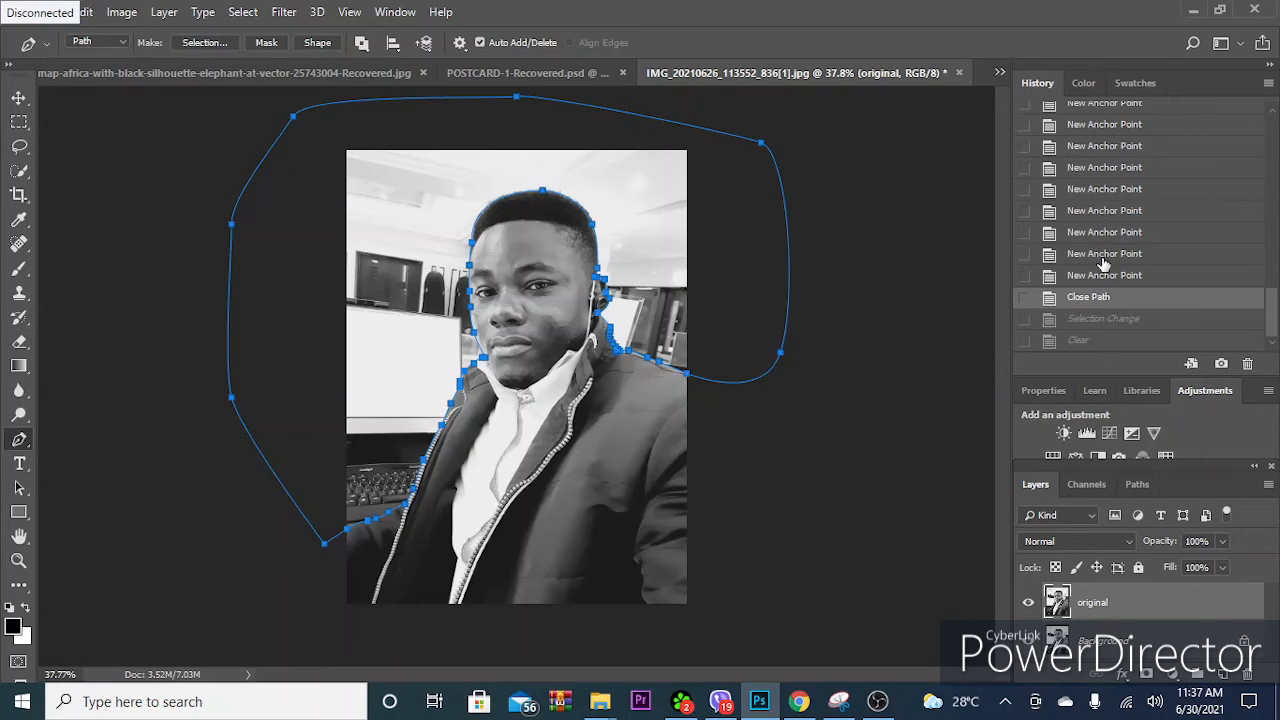
left_click(1088, 212)
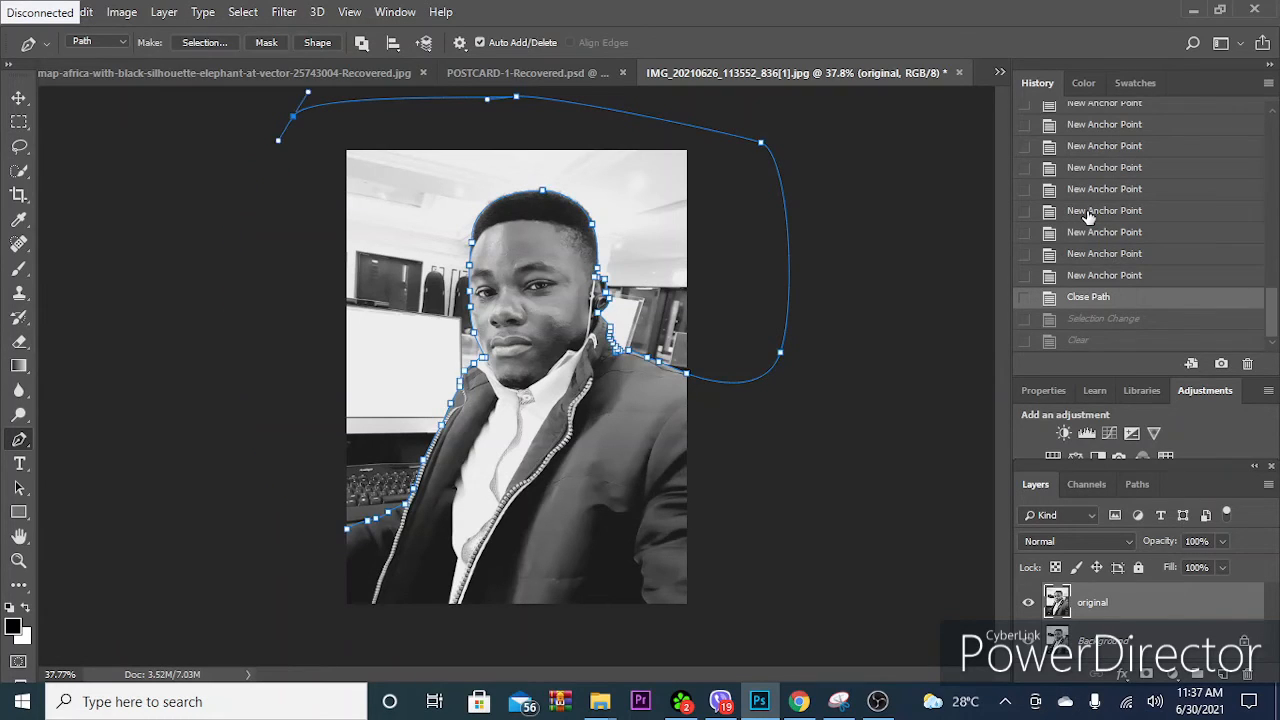
left_click(1097, 146)
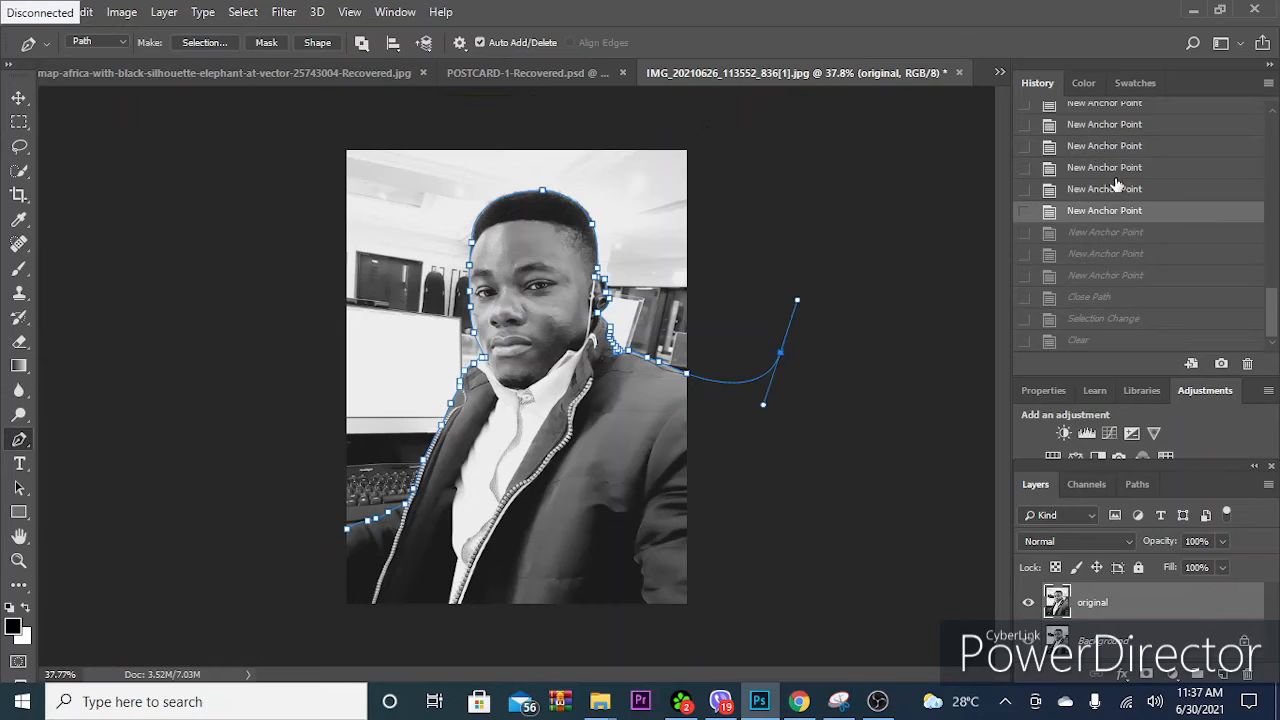
left_click(1088, 125)
- Loop the path outside the canvas around the man's body and below the photo, and close it at its starting point by the sleeve
left_click_drag(723, 388, 732, 397)
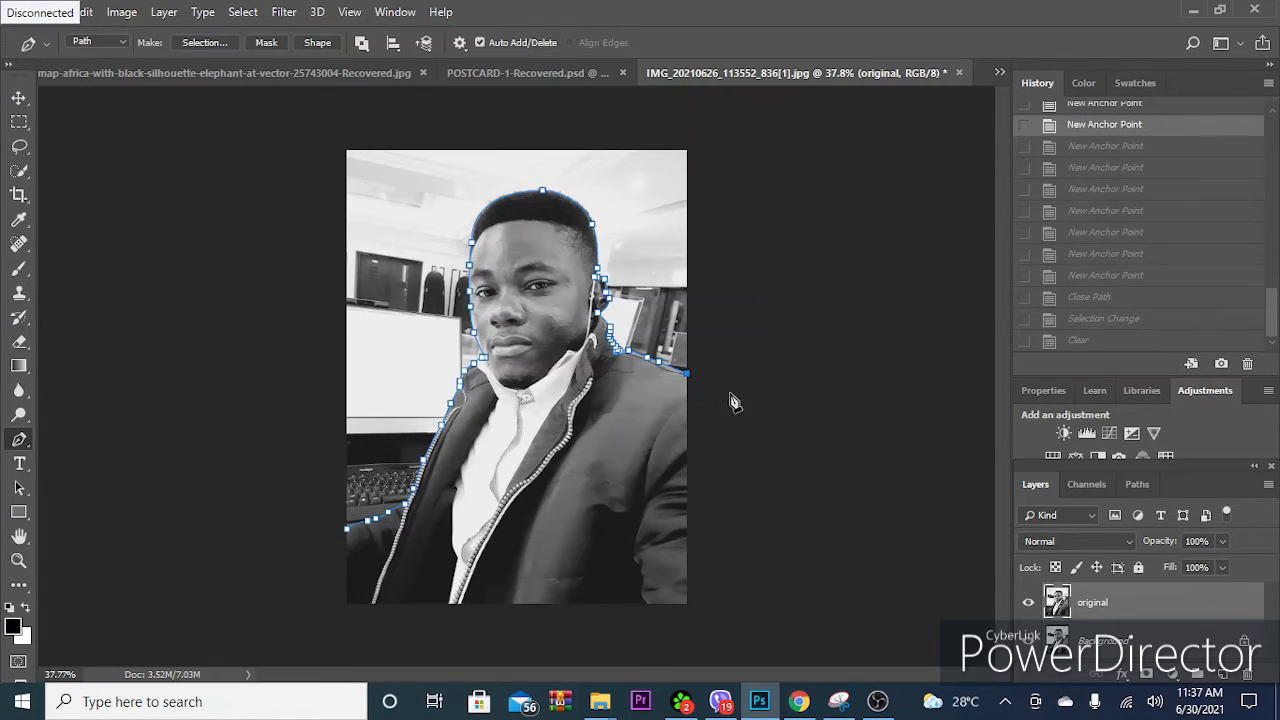
left_click_drag(757, 449, 767, 472)
left_click_drag(787, 545, 789, 562)
mouse_move(789, 595)
left_mouse_down()
mouse_move(746, 648)
mouse_move(663, 649)
left_mouse_up()
left_click(574, 648)
left_click_drag(466, 644, 449, 644)
left_click_drag(357, 644, 347, 645)
left_click(285, 632)
left_click_drag(285, 590, 289, 578)
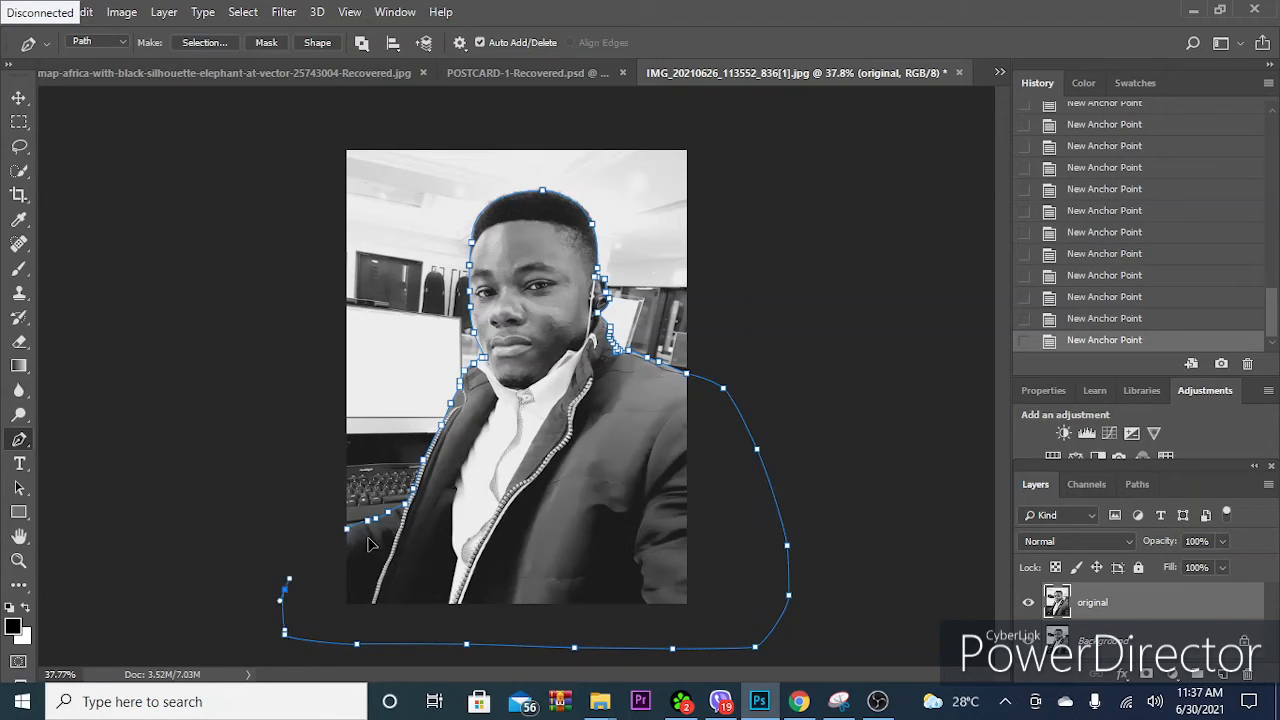
left_click_drag(347, 528, 368, 537)
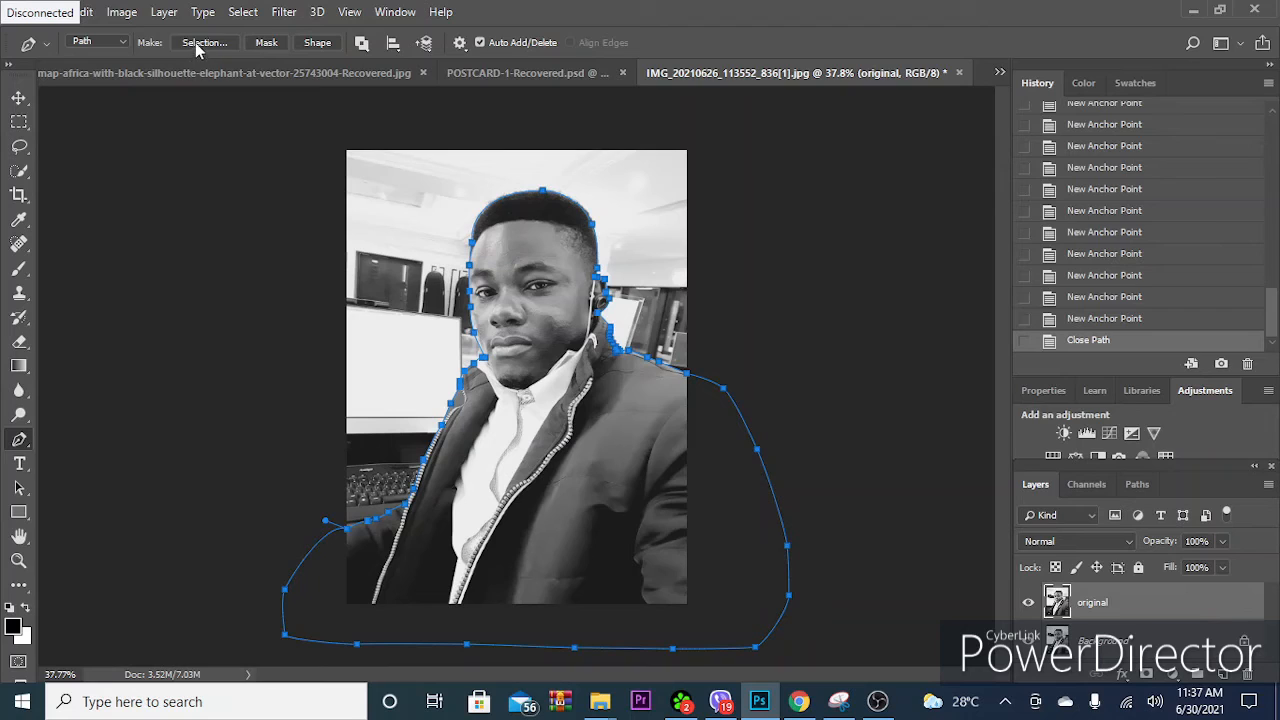
- Convert the closed path into a new selection with a 3-pixel feather and copy the selected man onto a new layer
left_click(204, 43)
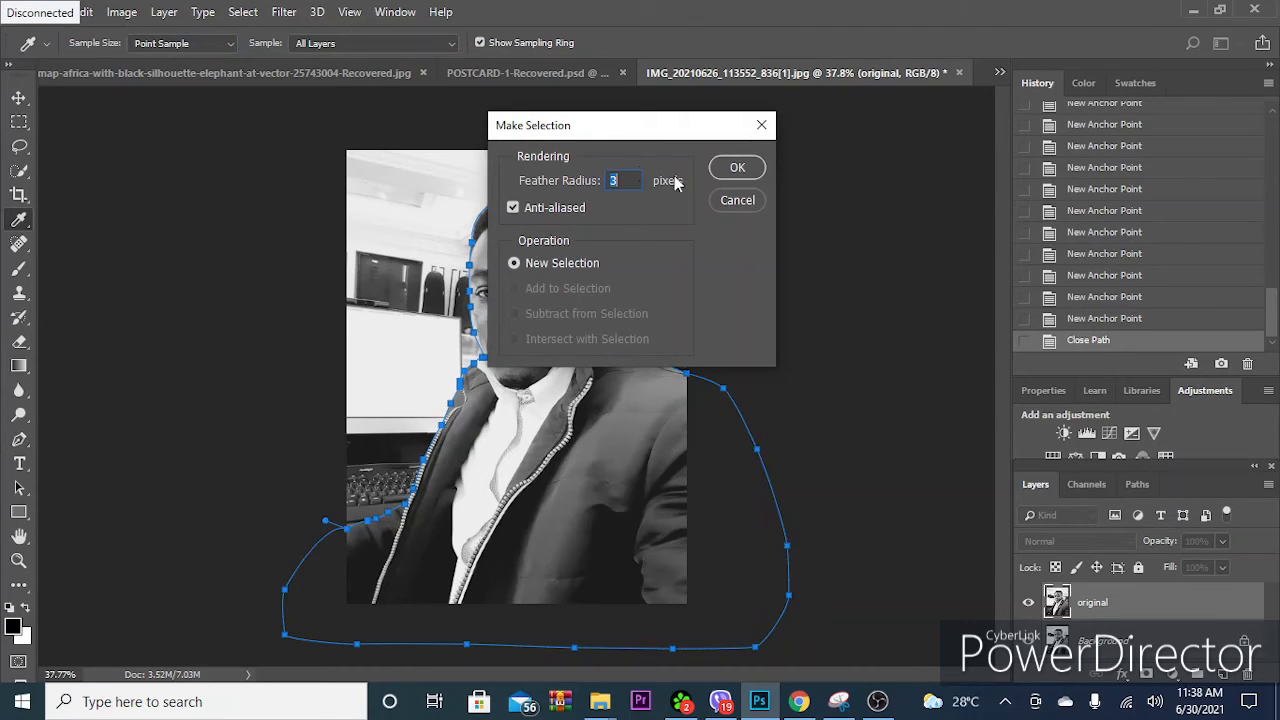
left_click(749, 170)
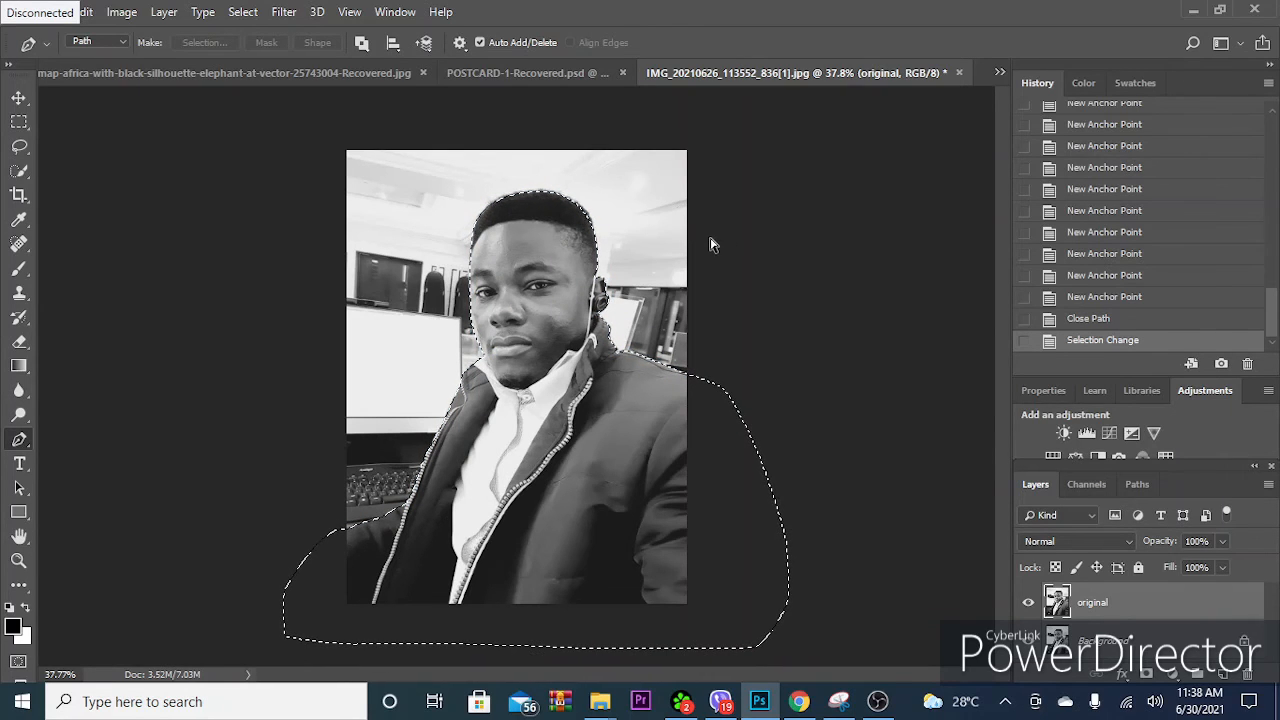
key("ctrl+j")
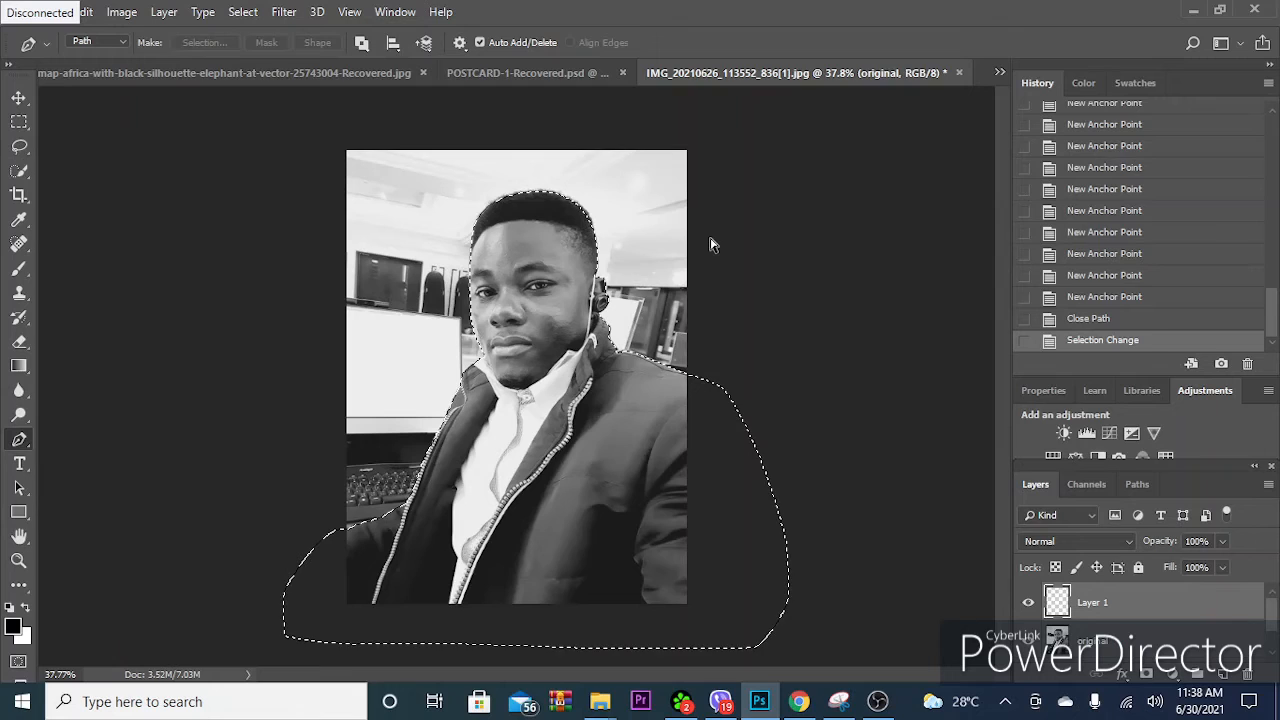
key("ctrl+v")
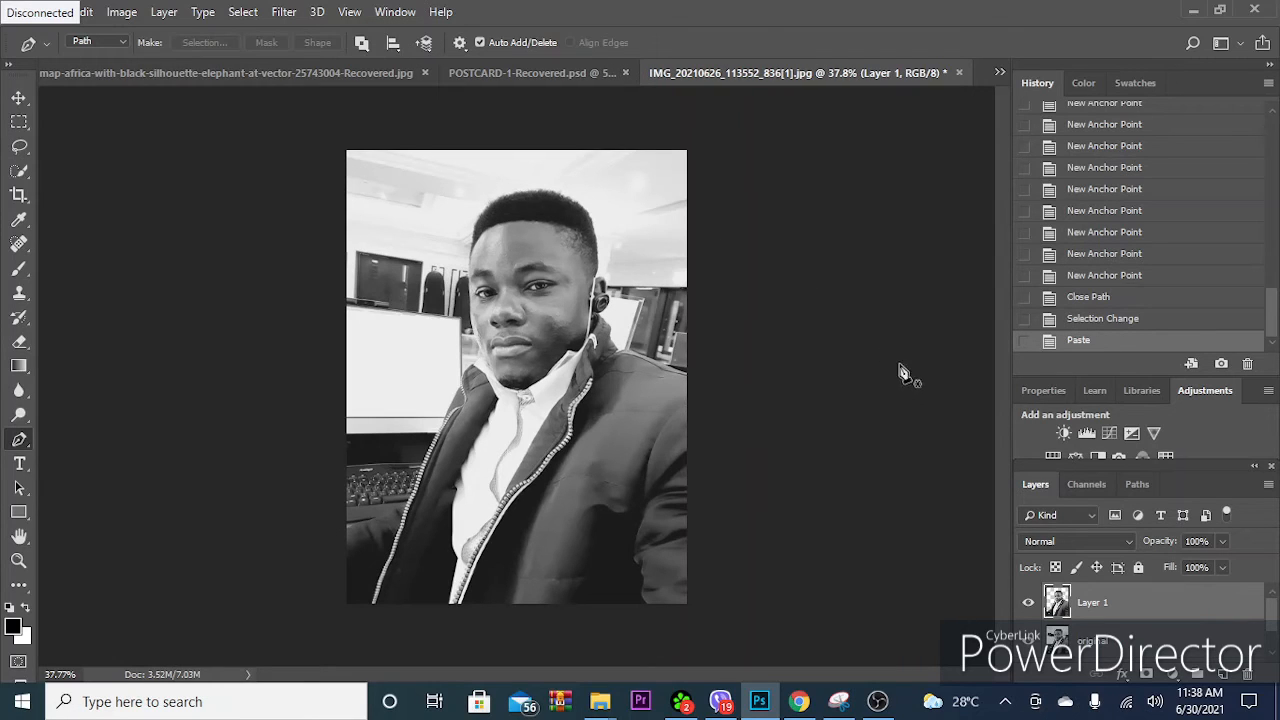
- Try moving the cut-out man up and to the left over the photo, and undo the move
left_click(18, 100)
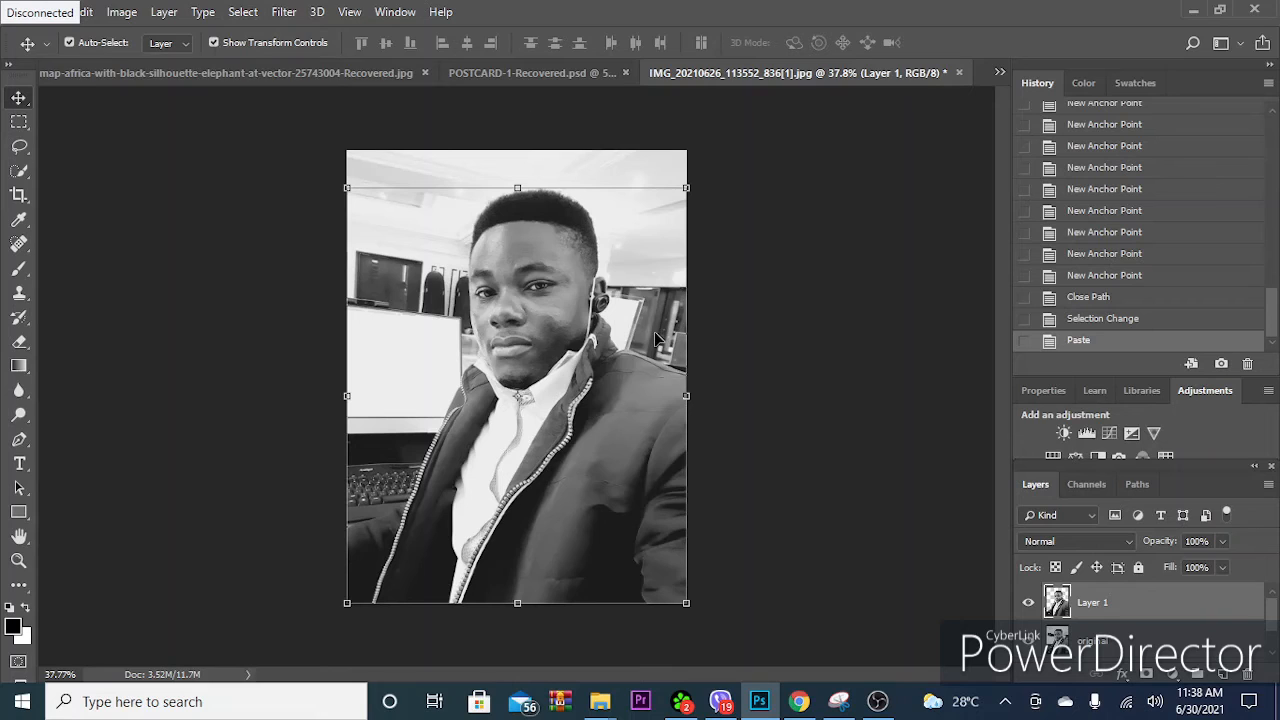
left_click_drag(592, 437, 451, 350)
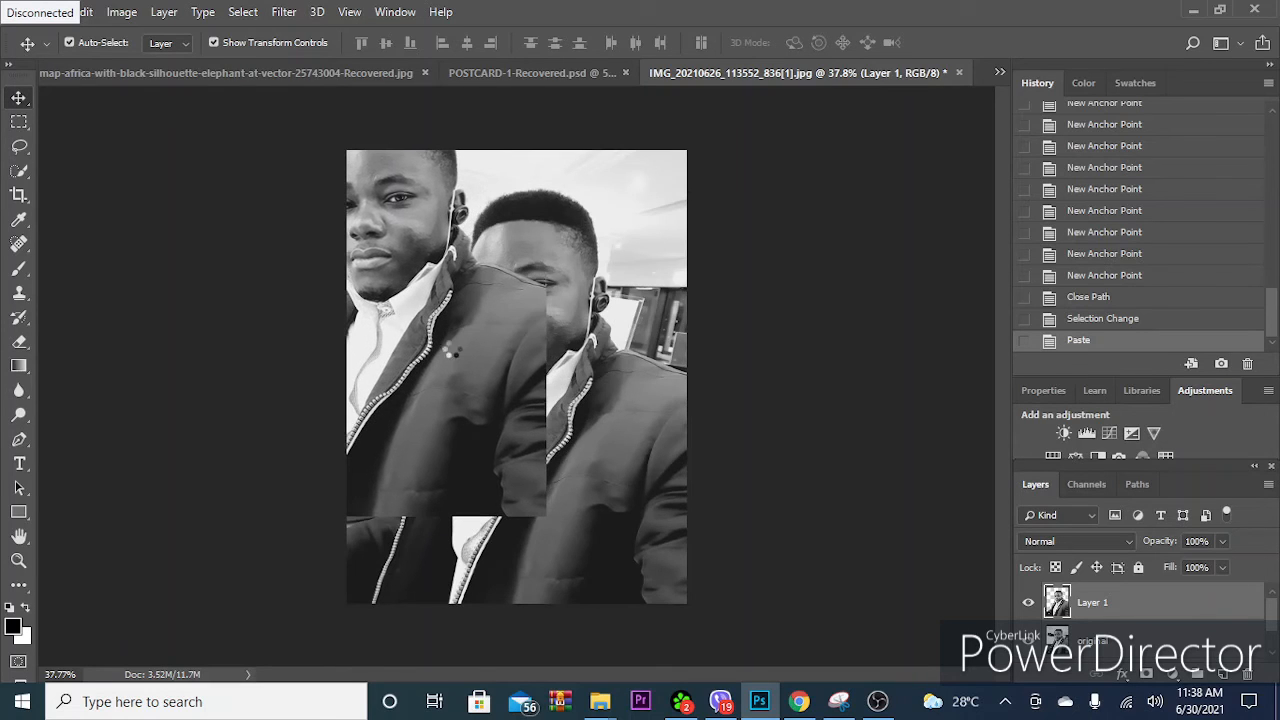
key("ctrl+z")
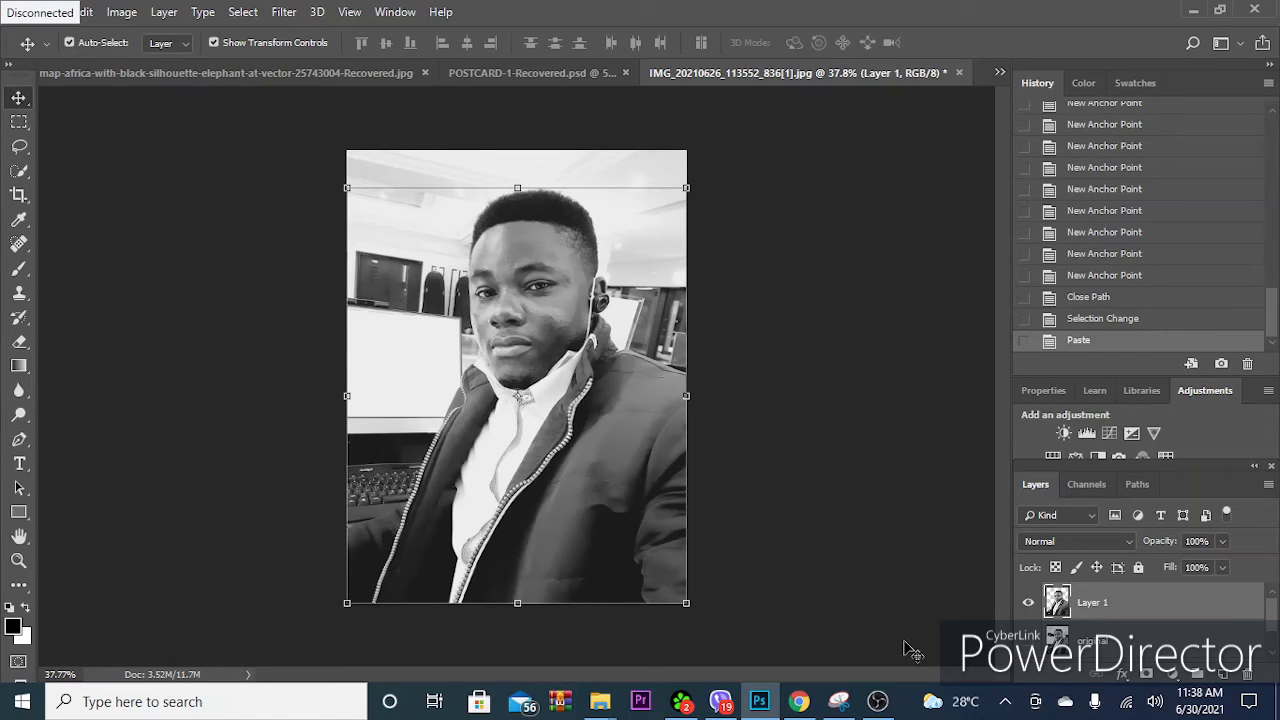
- Delete the duplicated layer named original, and try deleting the Background layer as well, undoing that second deletion
left_click(1100, 640)
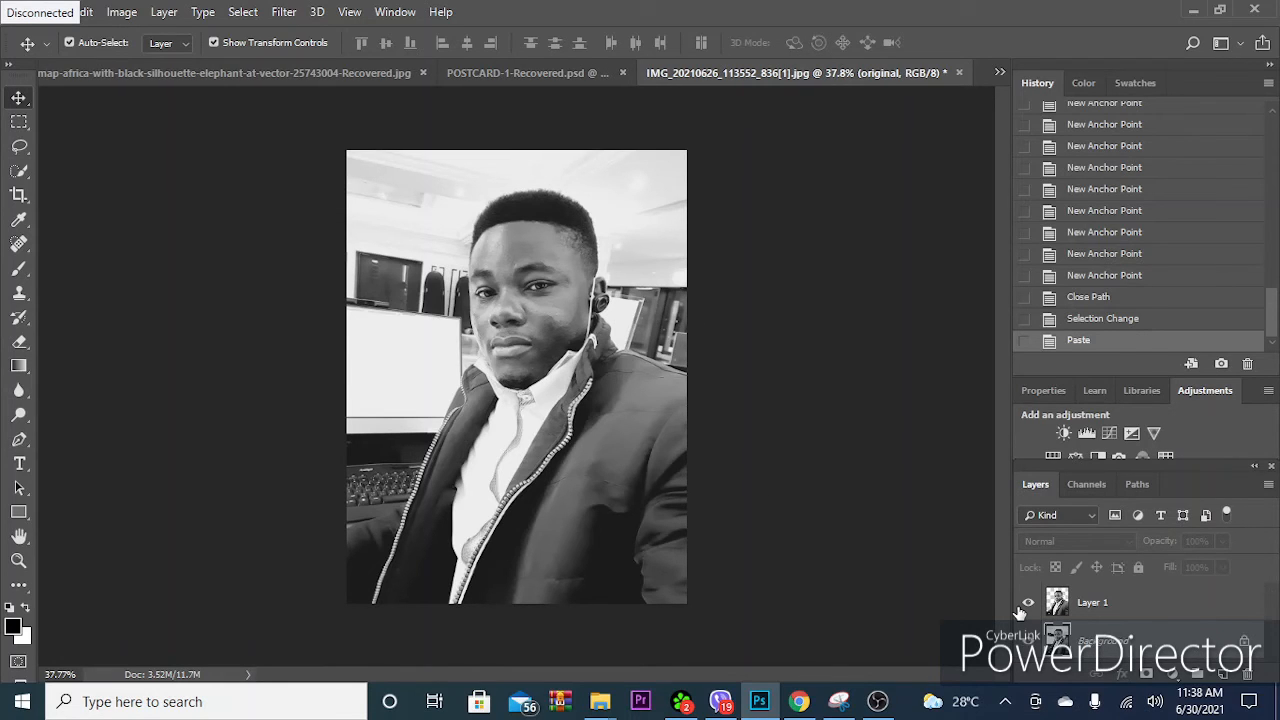
key("Delete")
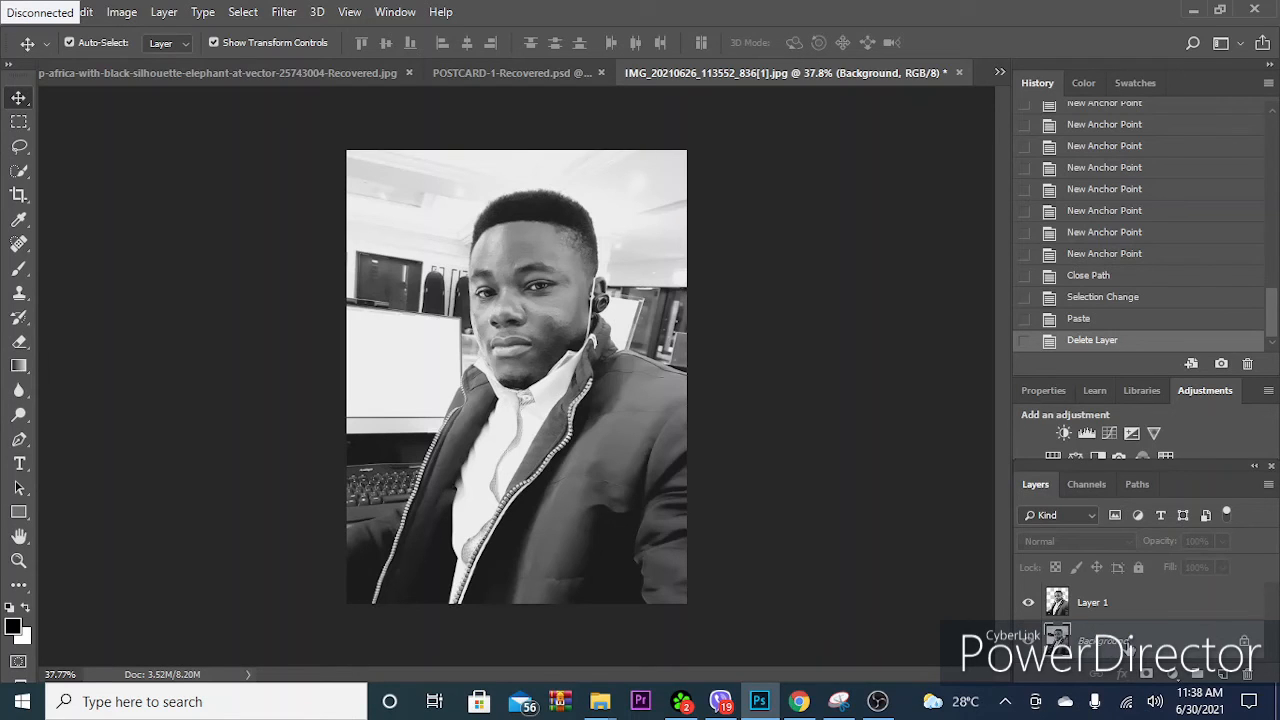
key("Delete")
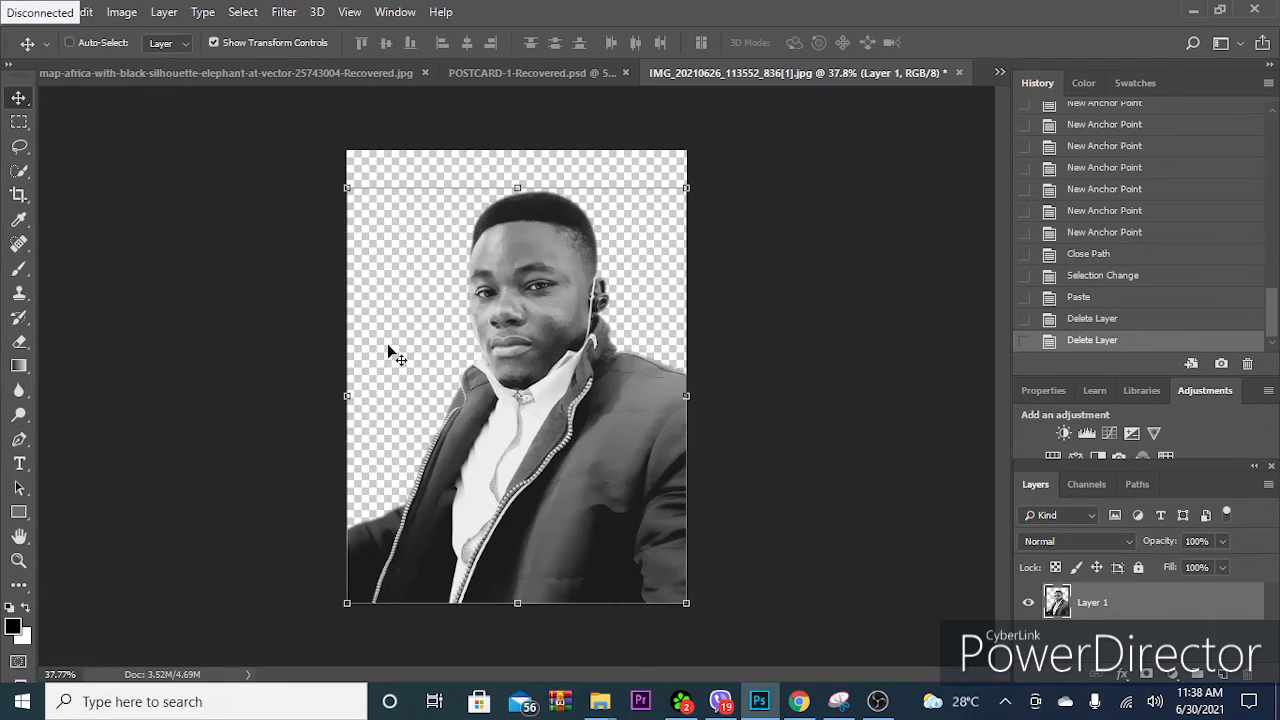
key("ctrl+z")
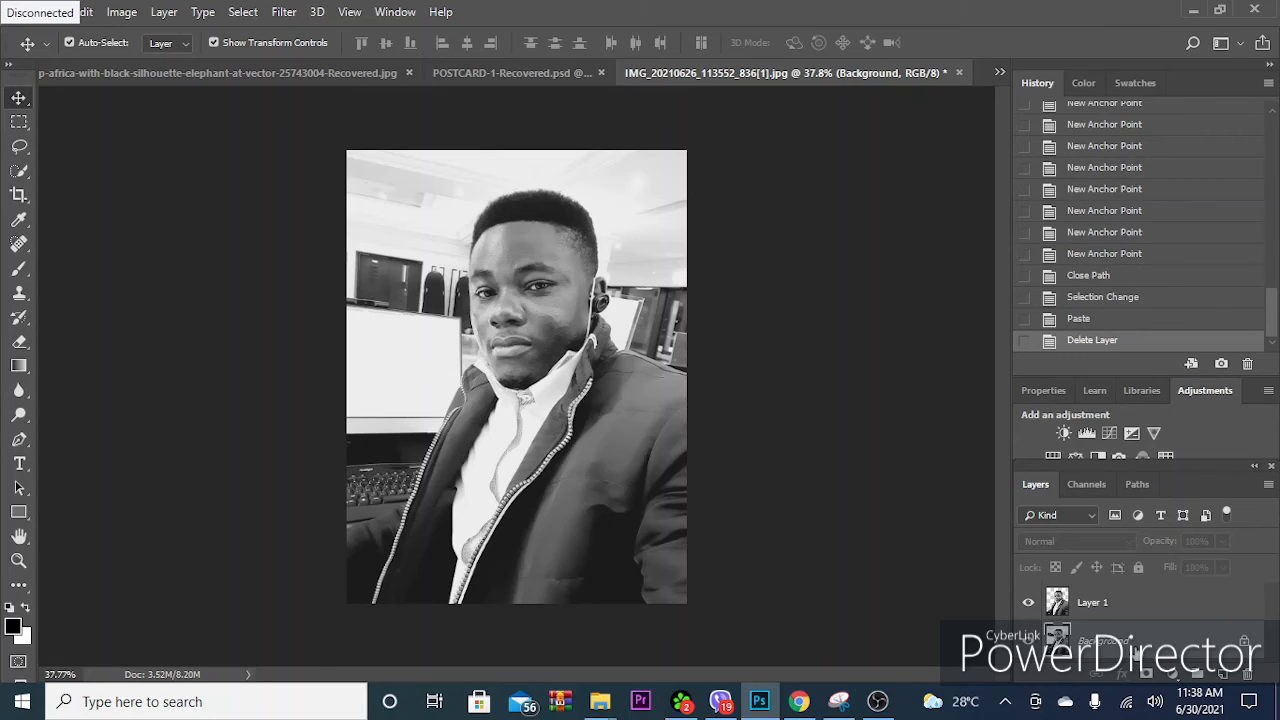
- Convert the Background into a regular layer named Original
double_click(1192, 648)
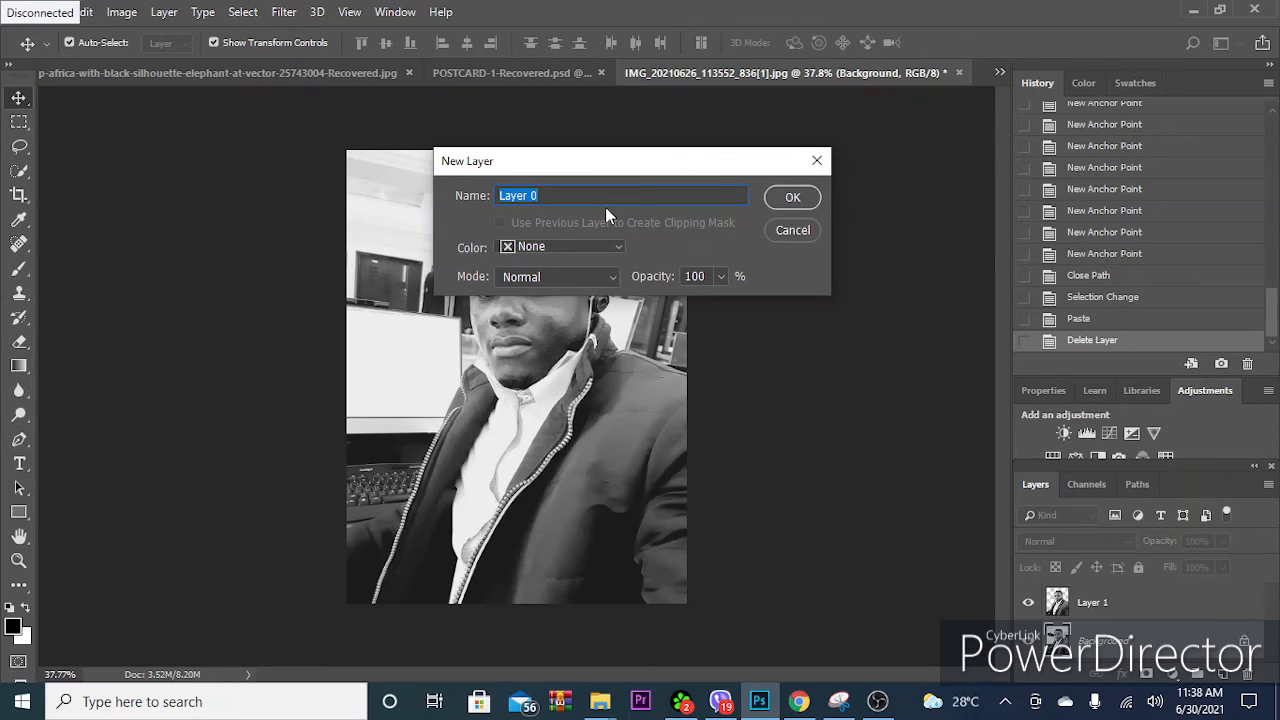
type("Orig")
left_click(806, 202)
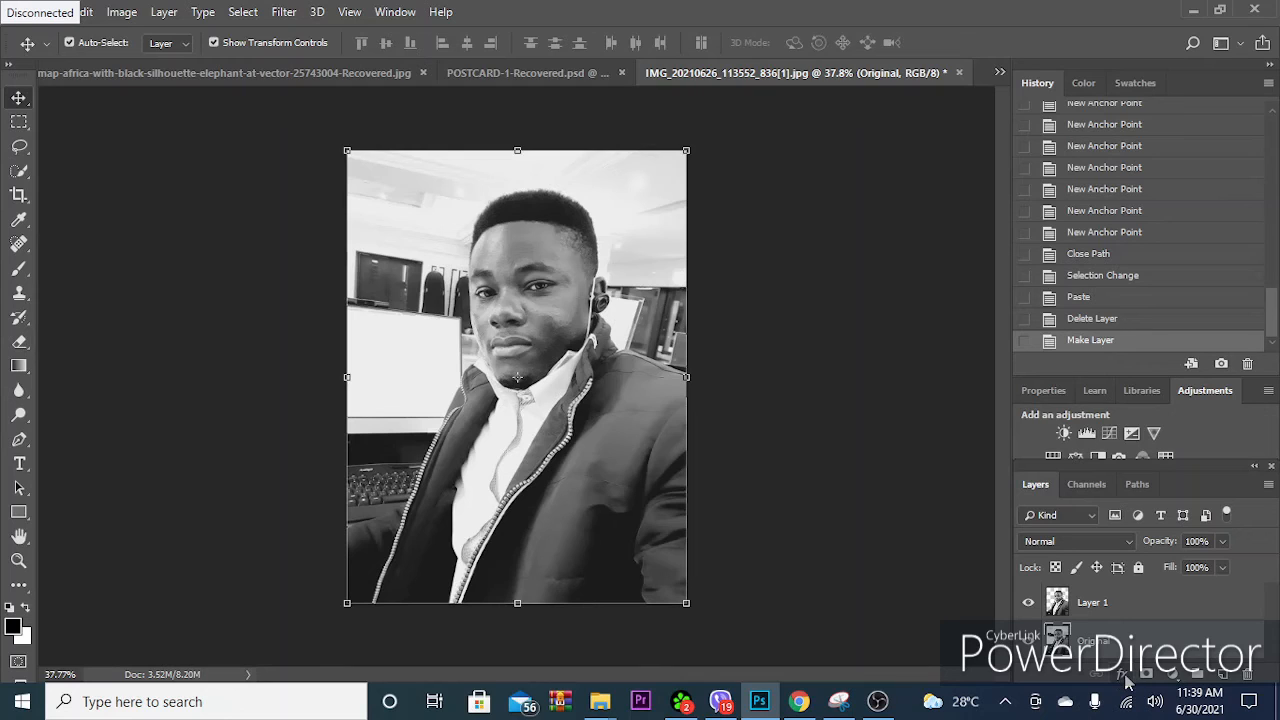
- Add a Gradient Overlay to the Original layer and open the color of the gradient's end stop at location 100% for editing
left_click(1123, 676)
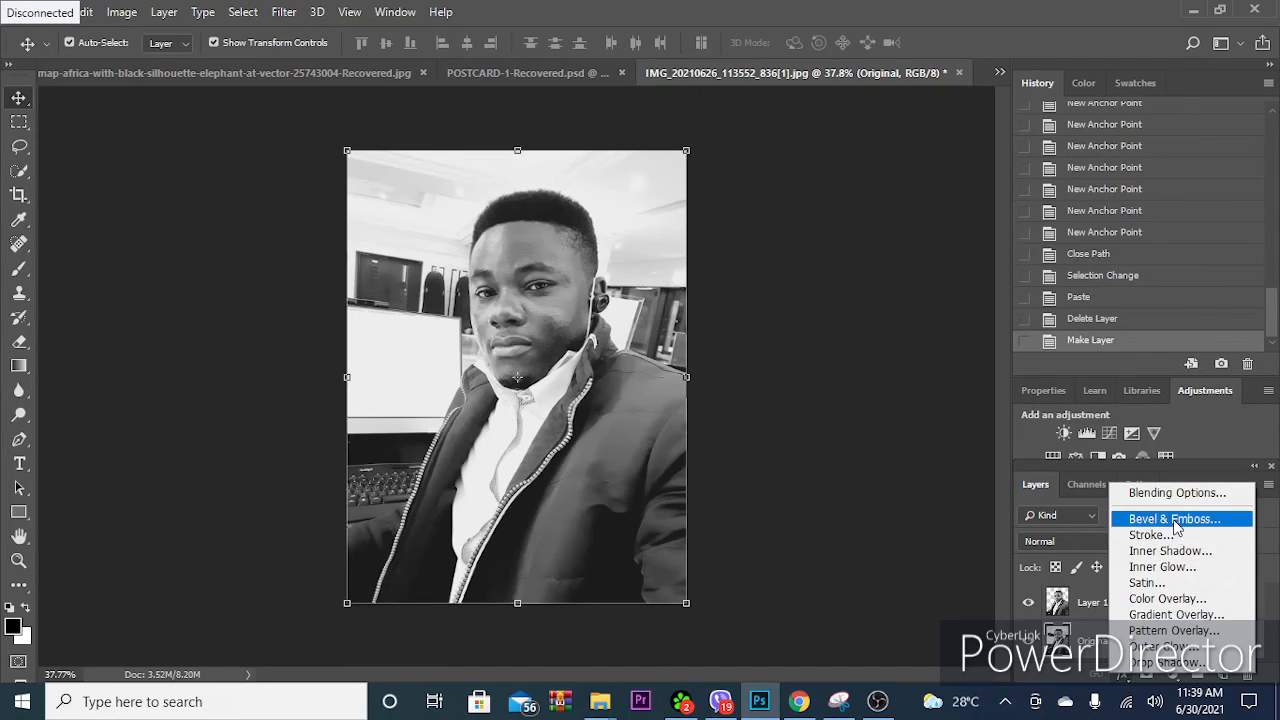
left_click(1180, 615)
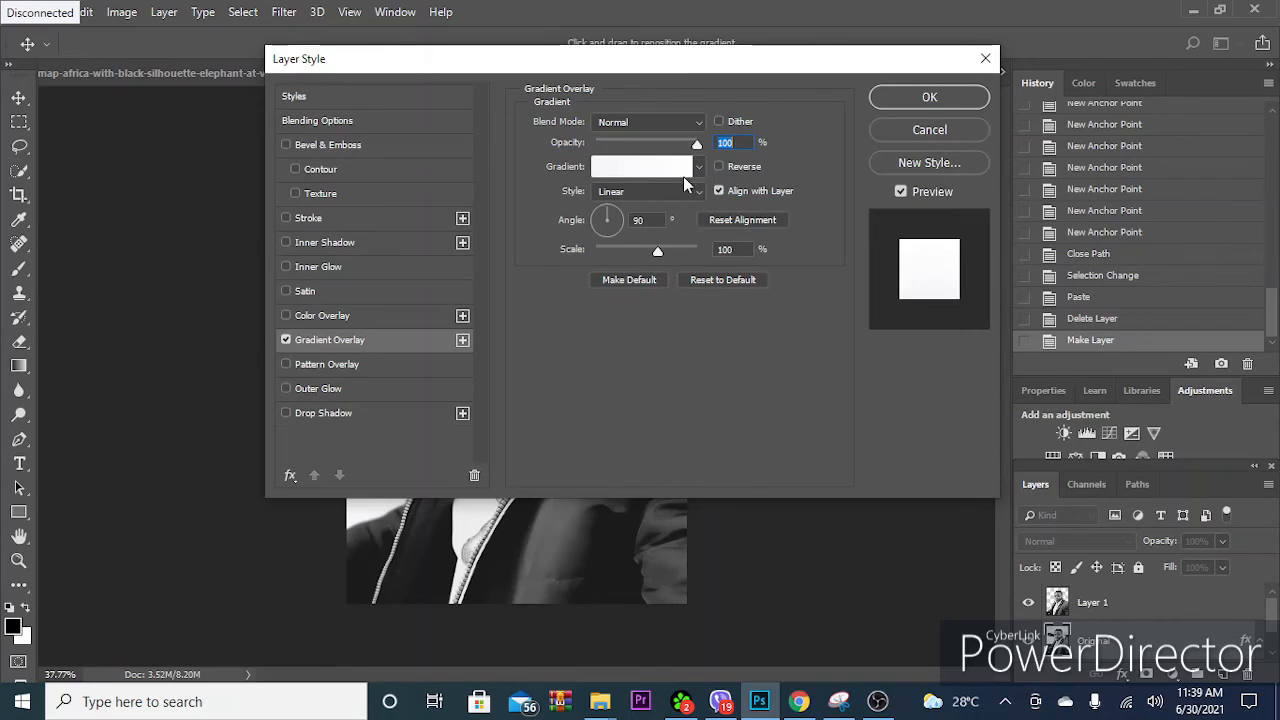
left_click_drag(604, 68, 958, 62)
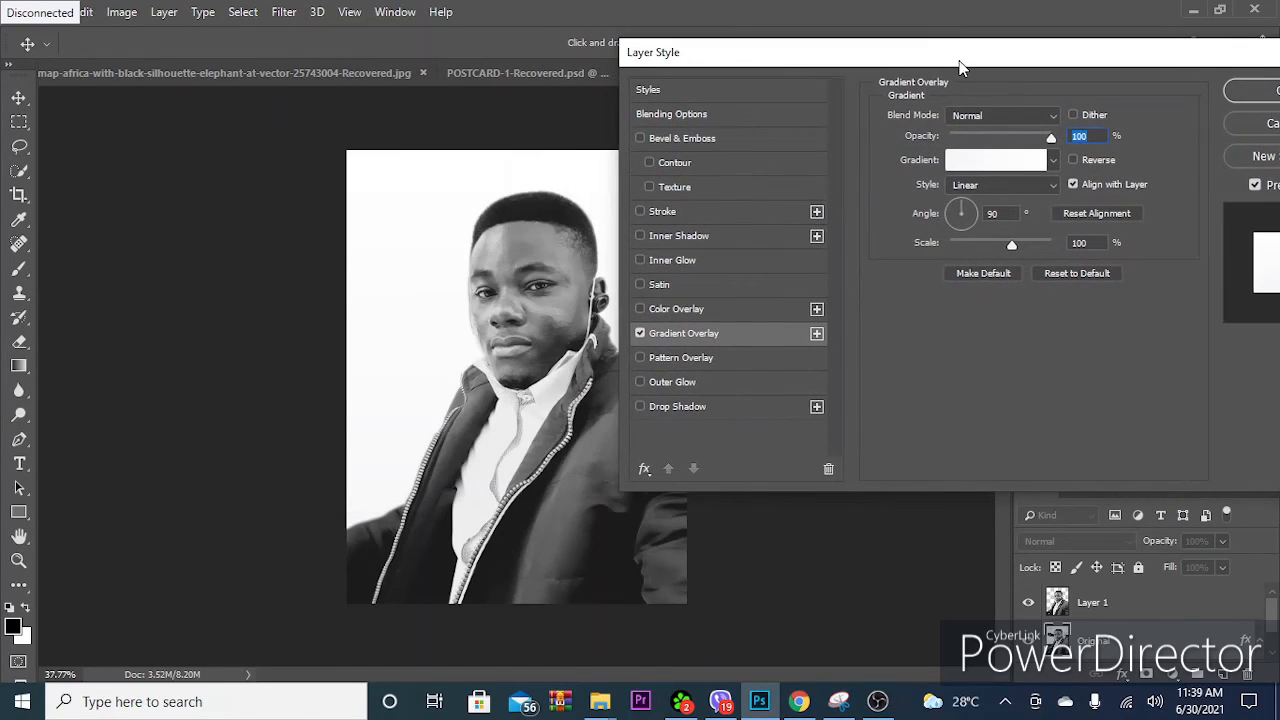
left_click(1020, 168)
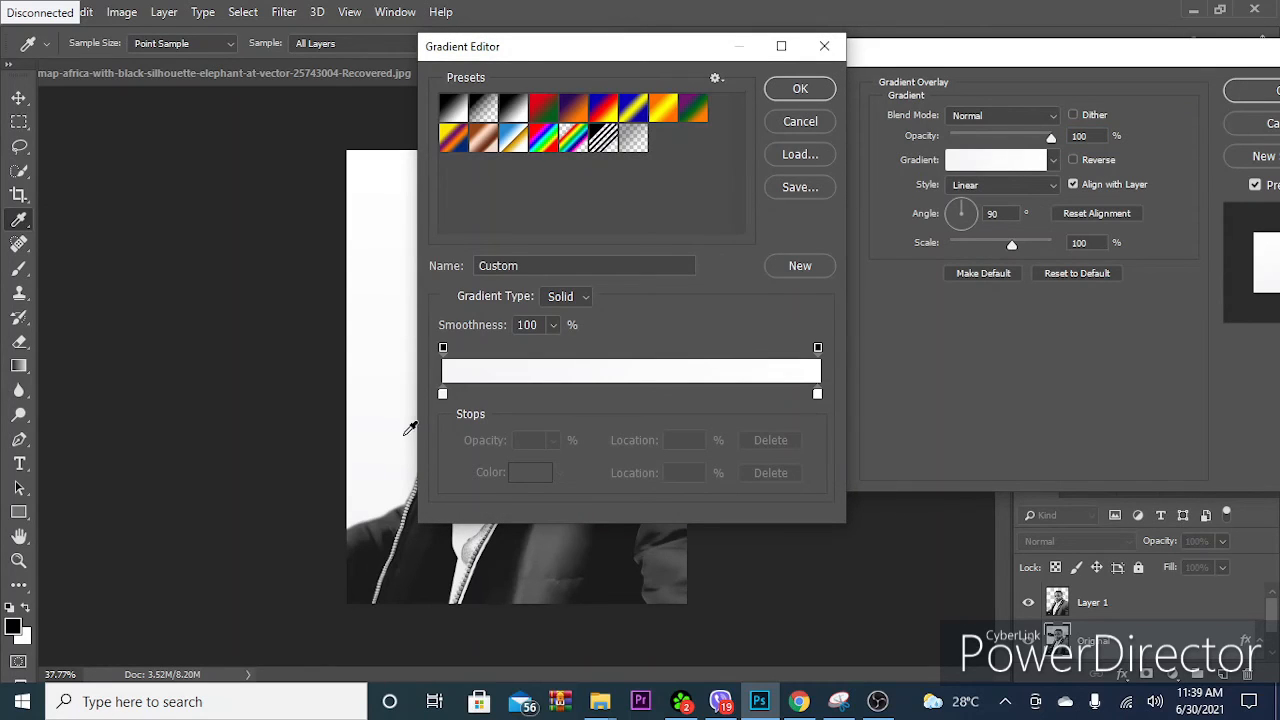
left_click(443, 394)
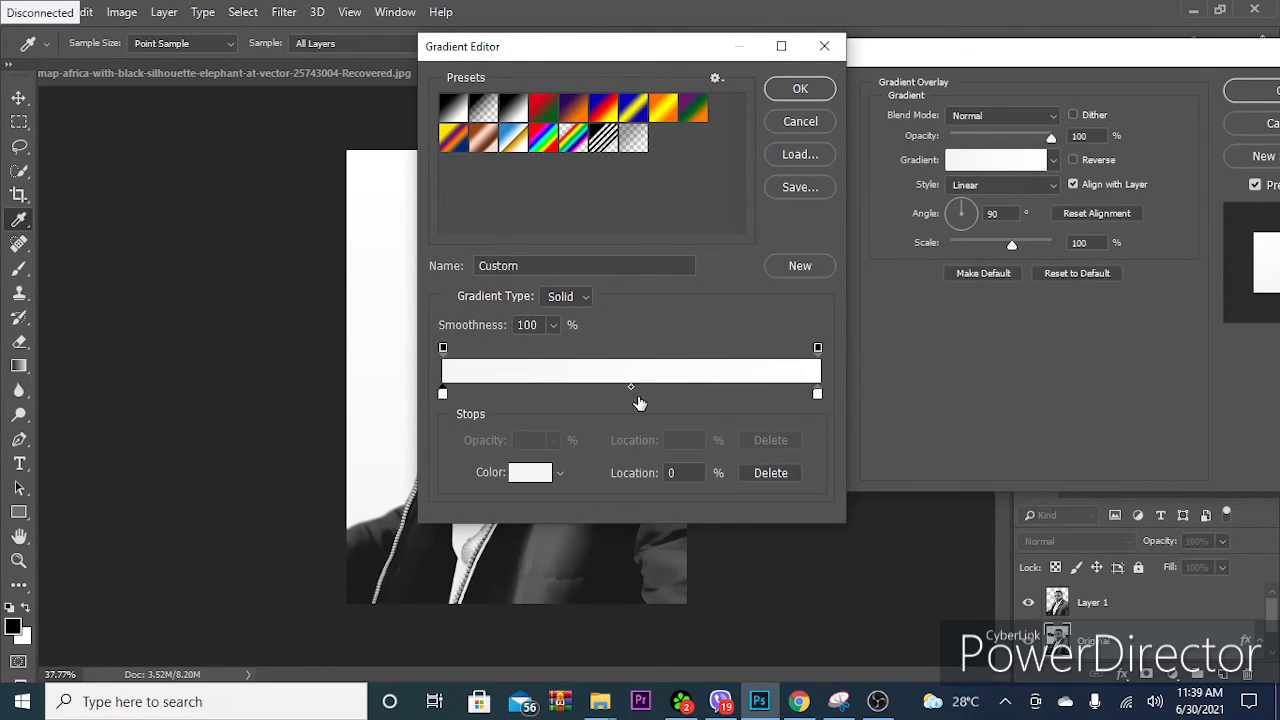
left_click(818, 394)
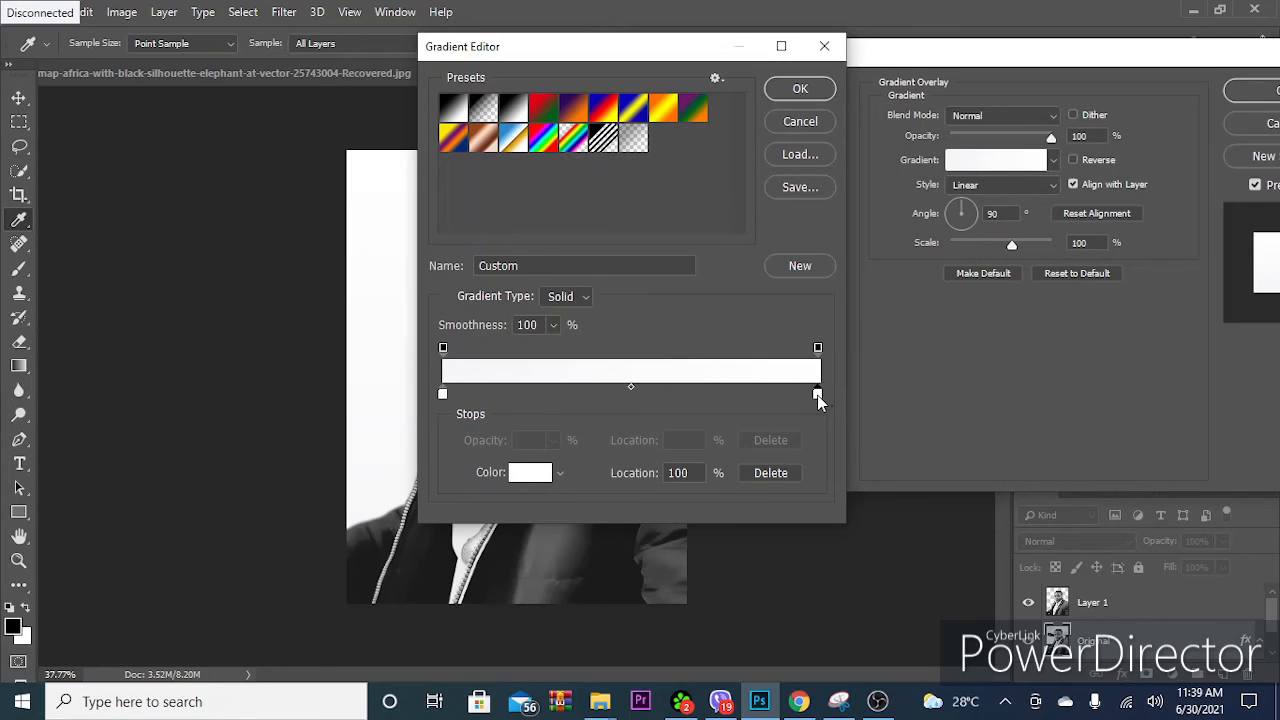
double_click(817, 395)
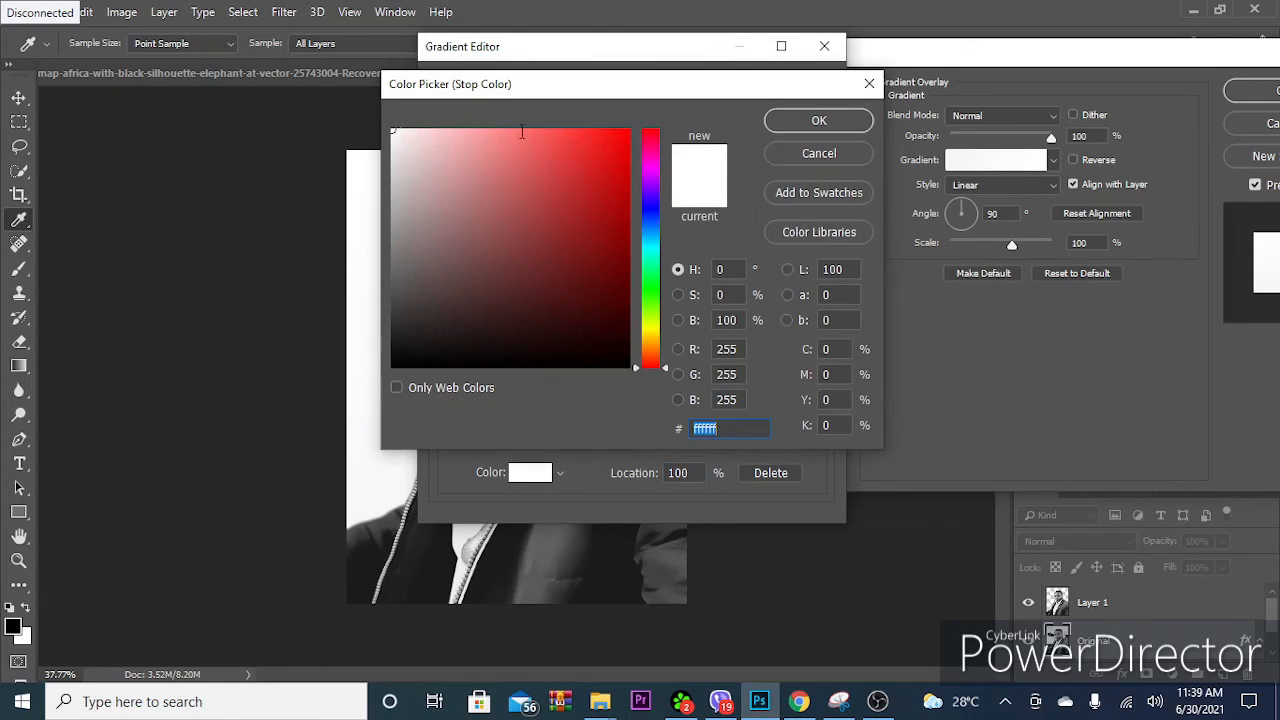
- Try red (fe0101), near-black (181212) and dark yellow (a59510) as the color of the gradient's end stop
left_click_drag(396, 129, 372, 127)
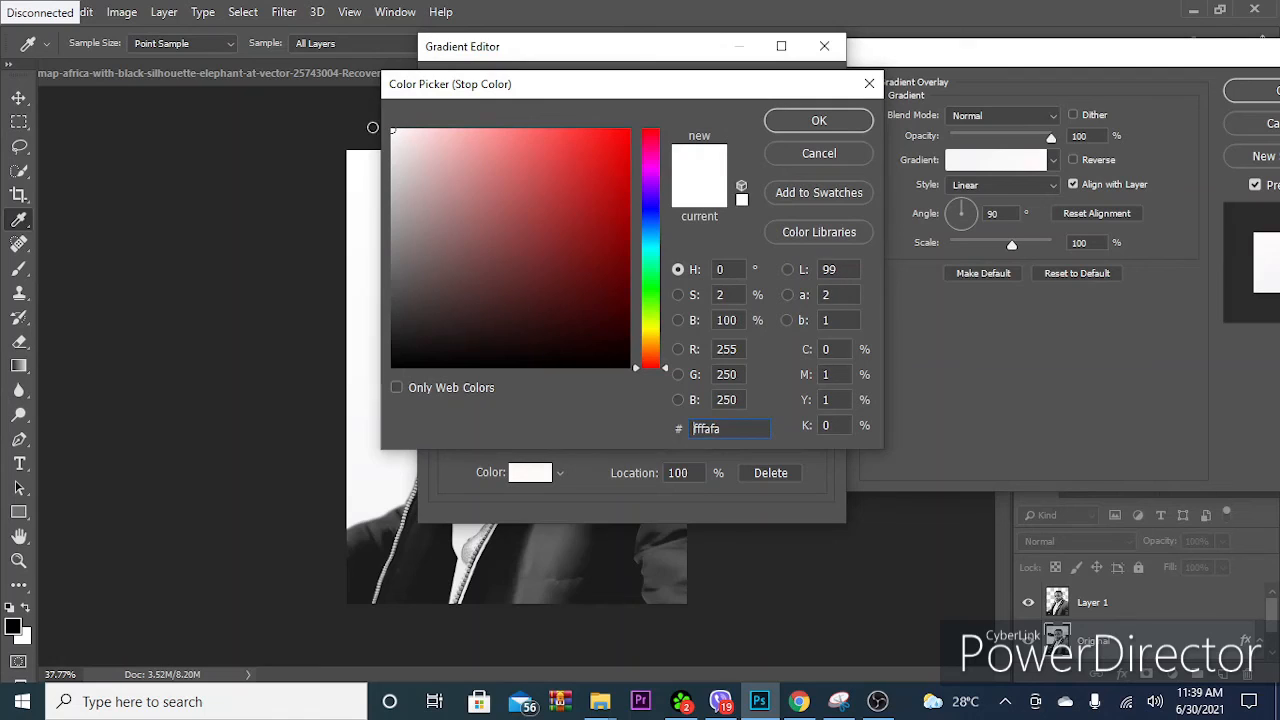
left_click(617, 131)
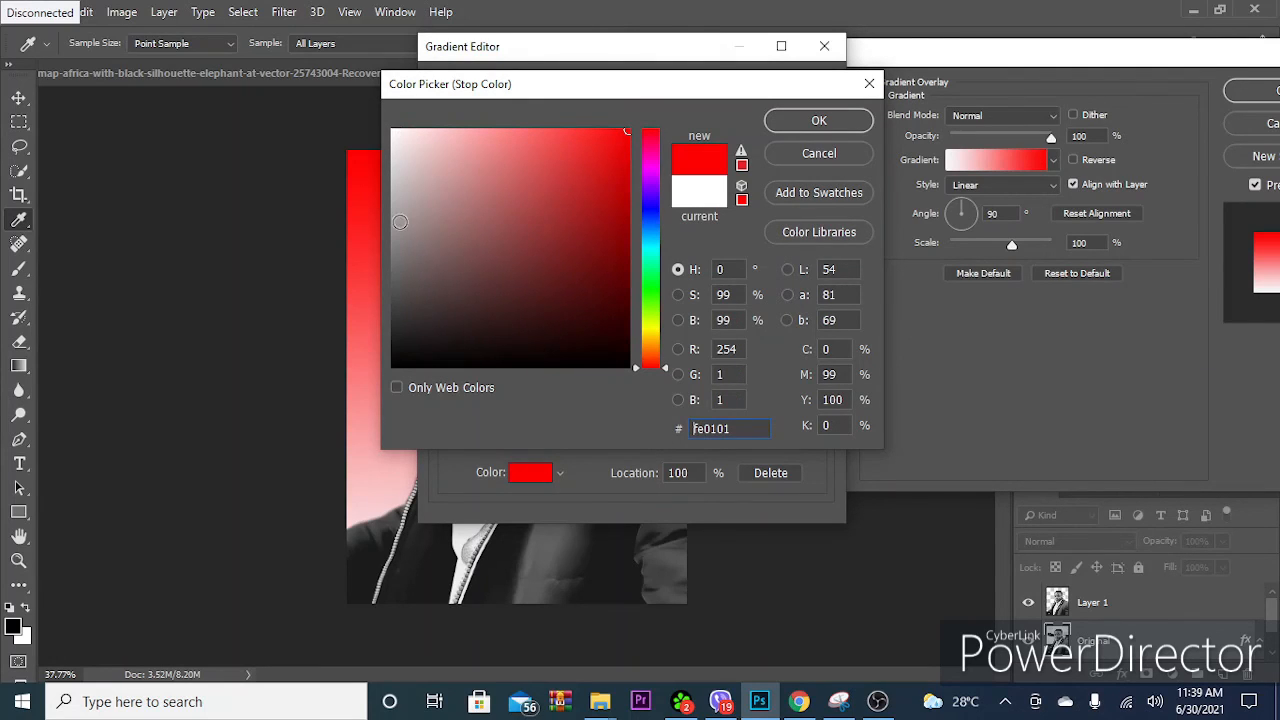
left_click(403, 334)
left_click(491, 351)
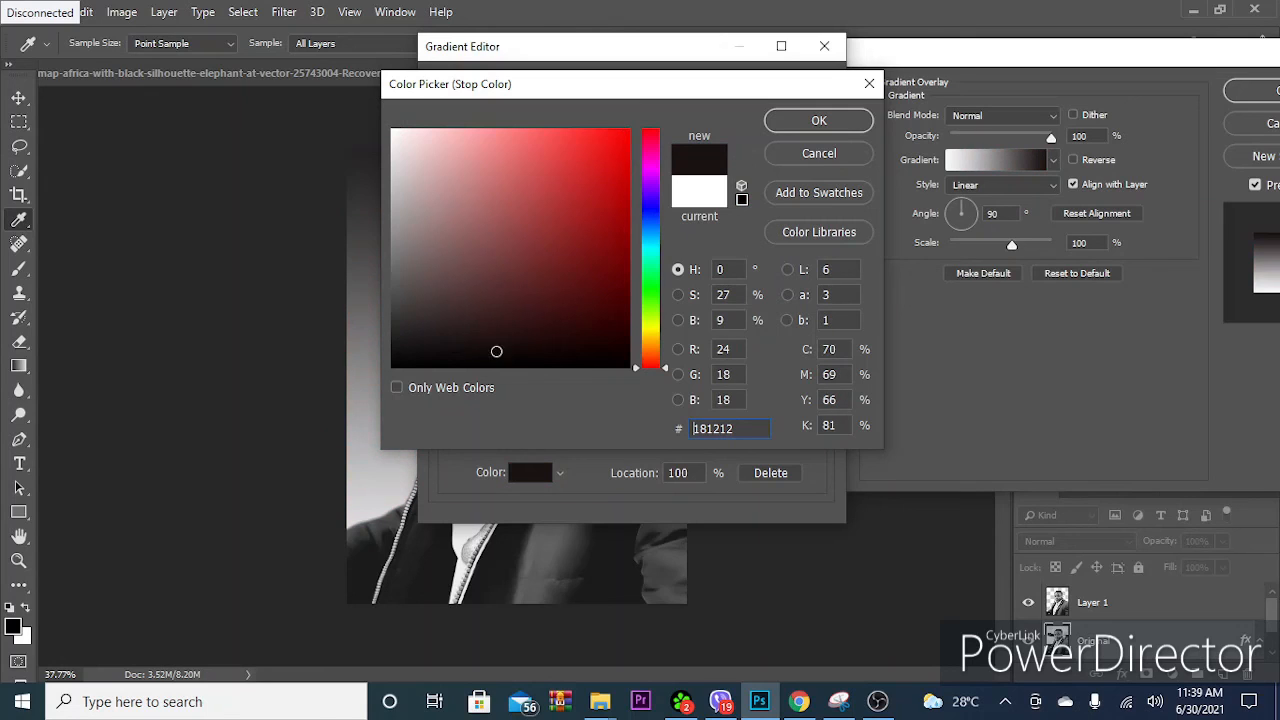
left_click(585, 349)
left_click(620, 327)
left_click(616, 260)
left_click(651, 332)
left_click(608, 213)
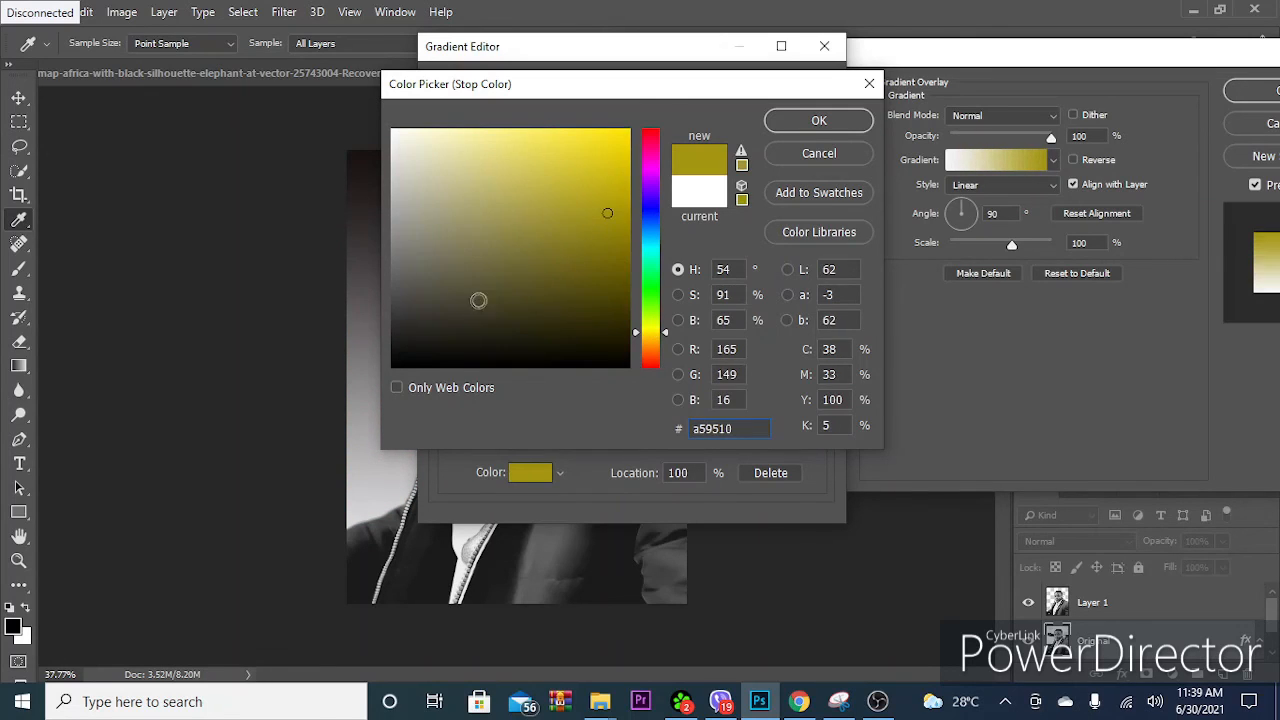
- Set the gradient's end stop to near-white fbfbfa and apply the linear Gradient Overlay to the Original layer
left_click(392, 130)
left_click_drag(394, 134, 383, 111)
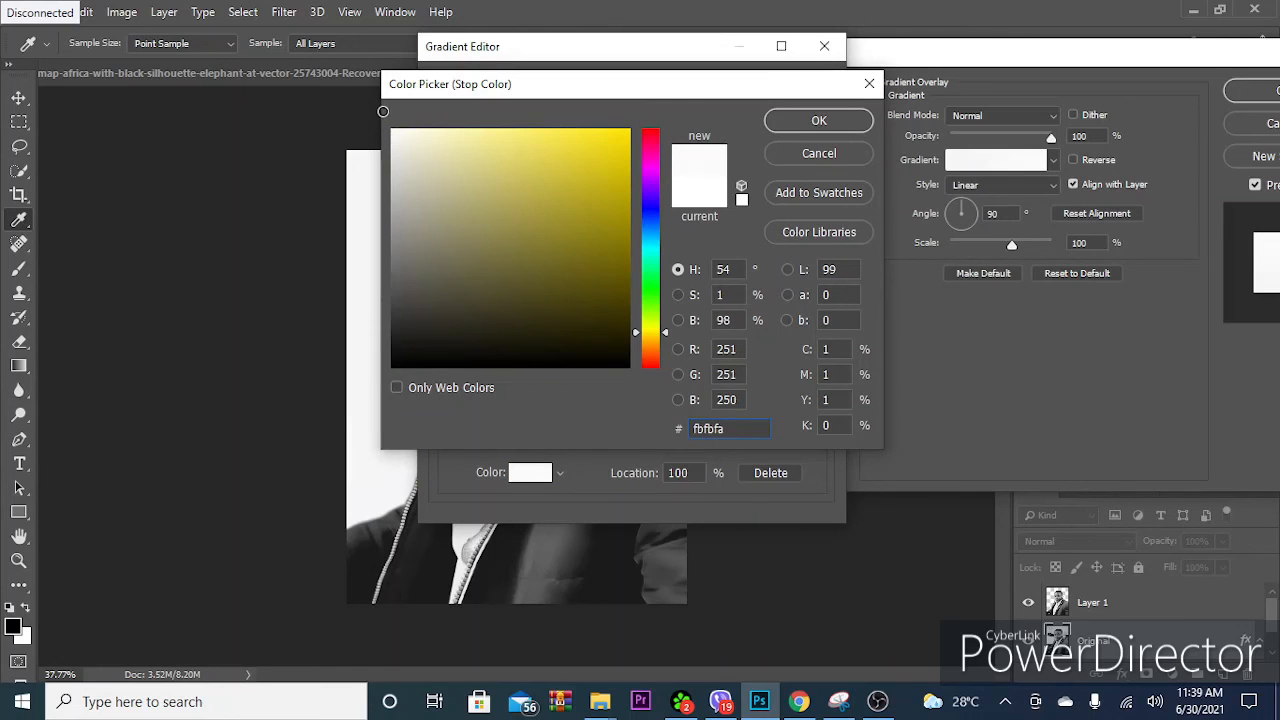
left_click(785, 122)
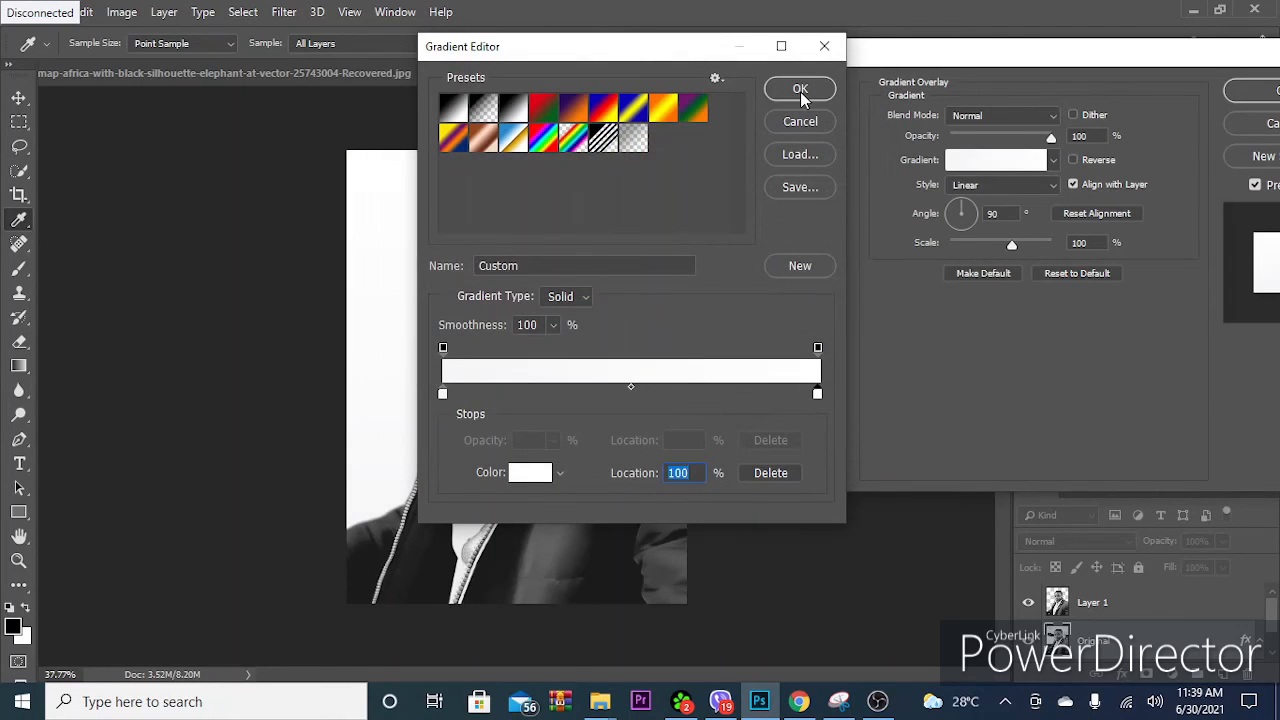
left_click(800, 91)
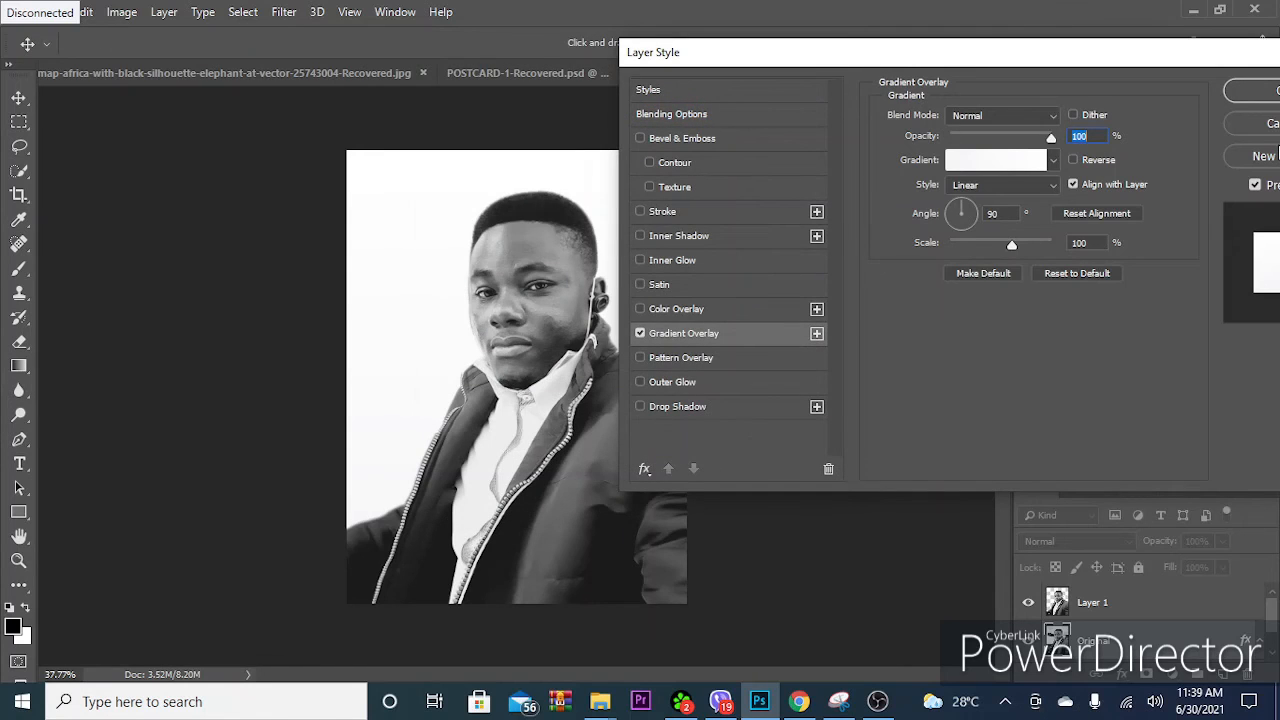
left_click(1262, 90)
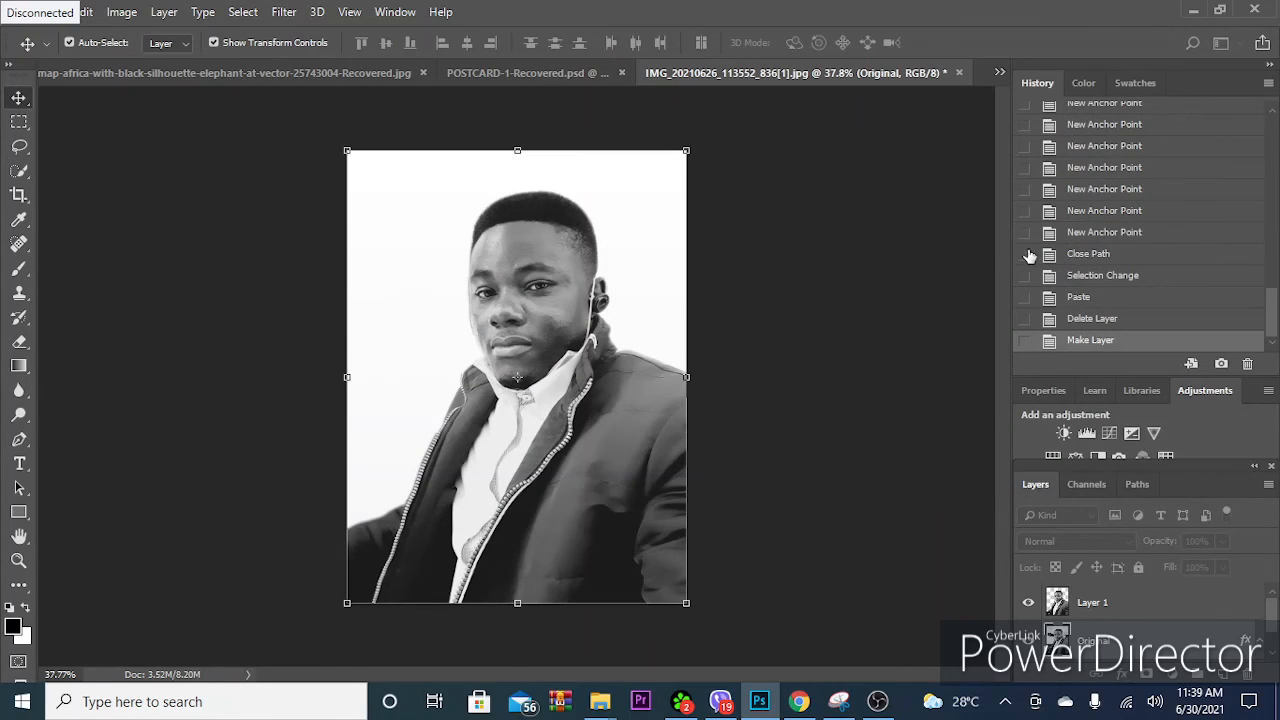